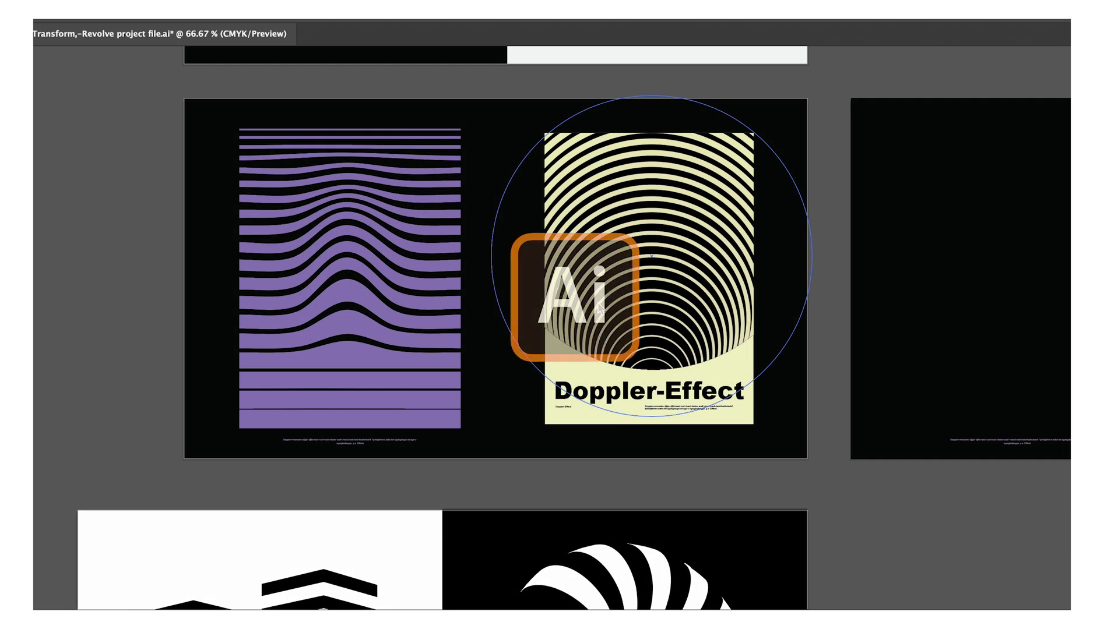
# Blend the thin purple upper bar with the thick lower bar, setting the blend spacing to Specified Steps
pyautogui.click(413, 276)
pyautogui.scroll(3, 419, 271)
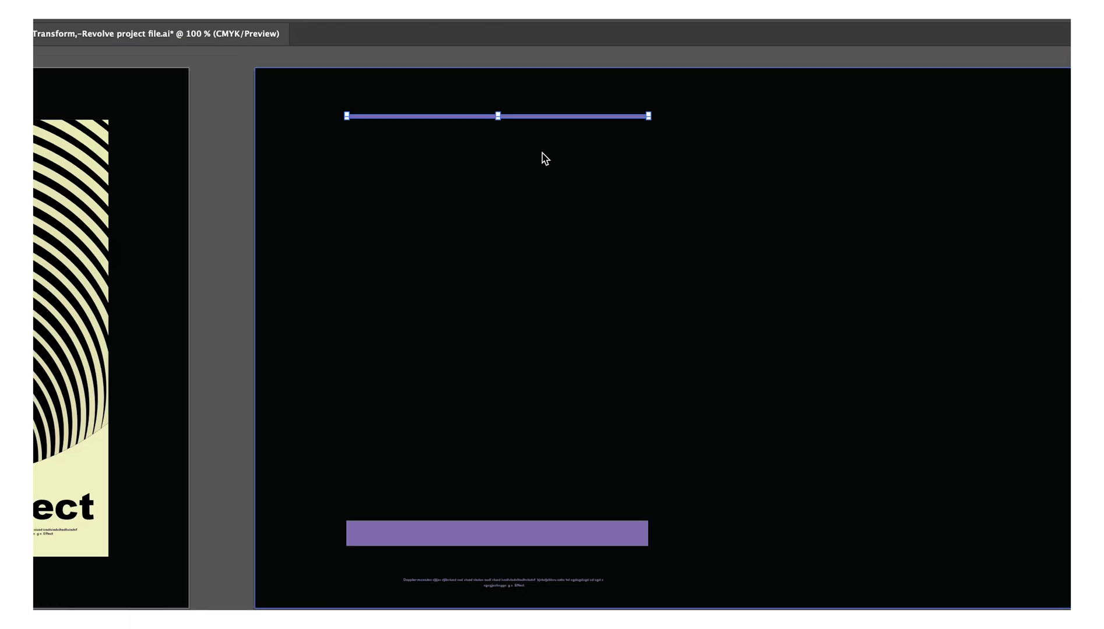
pyautogui.click(362, 472)
pyautogui.click(871, 93)
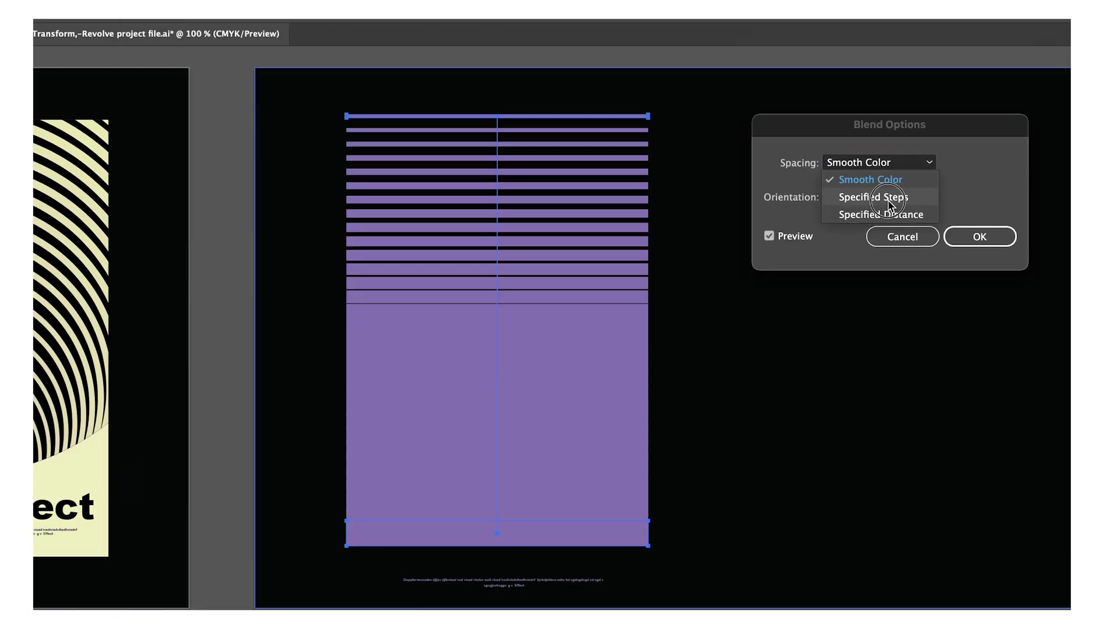
pyautogui.click(875, 194)
pyautogui.click(971, 168)
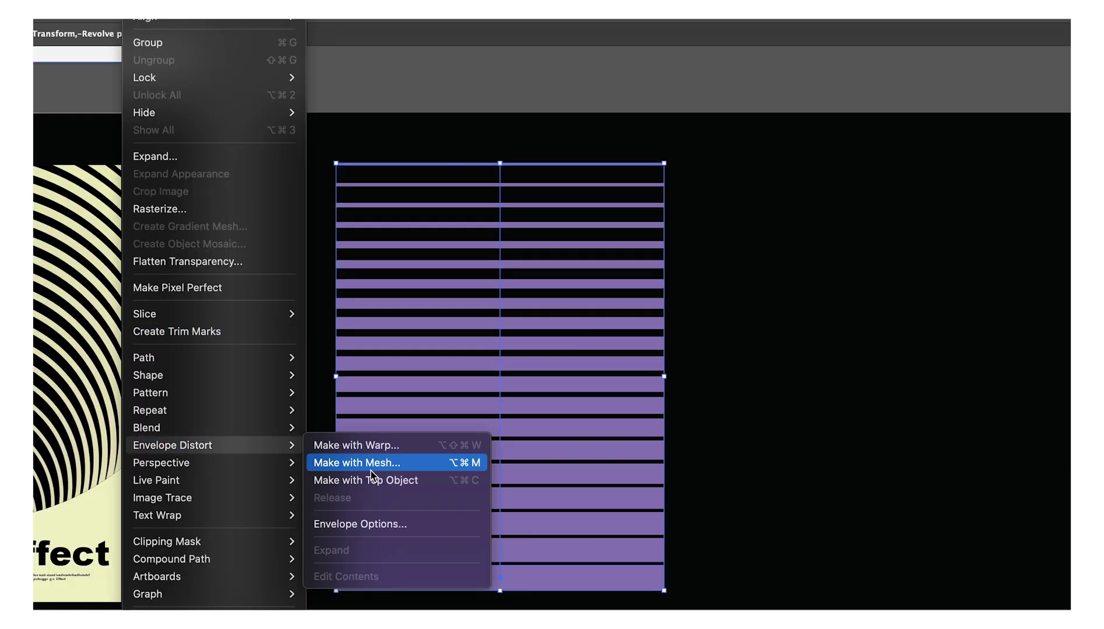
# Apply an envelope mesh with 5 rows and 4 columns to the blended bars and raise a mesh point on the middle column
pyautogui.click(358, 461)
pyautogui.click(766, 147)
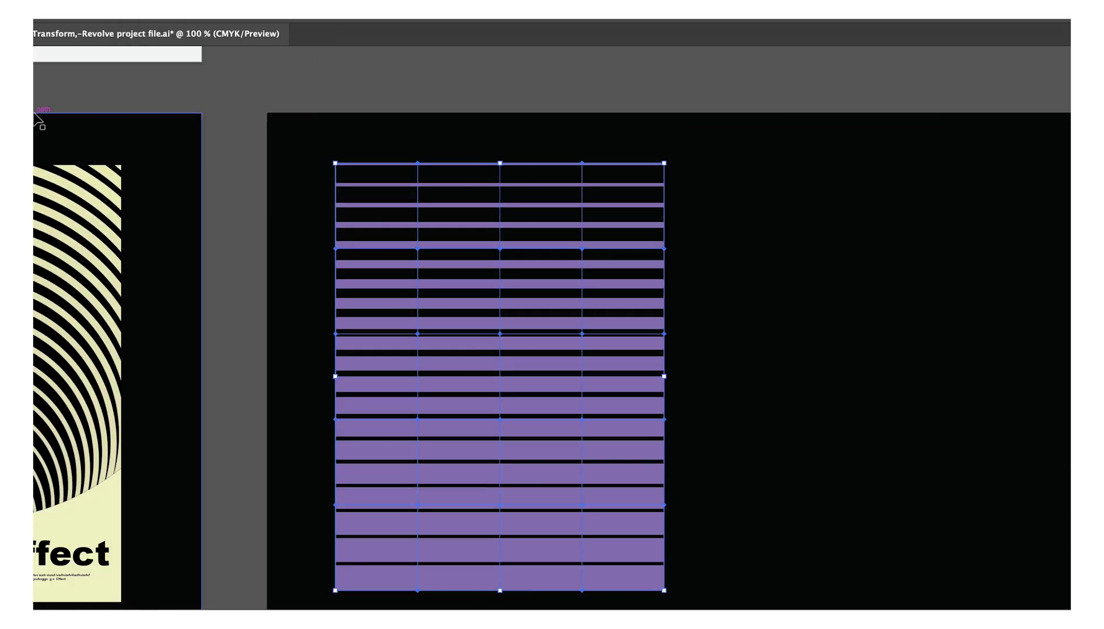
pyautogui.moveTo(500, 420); pyautogui.dragTo(500, 399)
pyautogui.moveTo(500, 399); pyautogui.dragTo(500, 385)
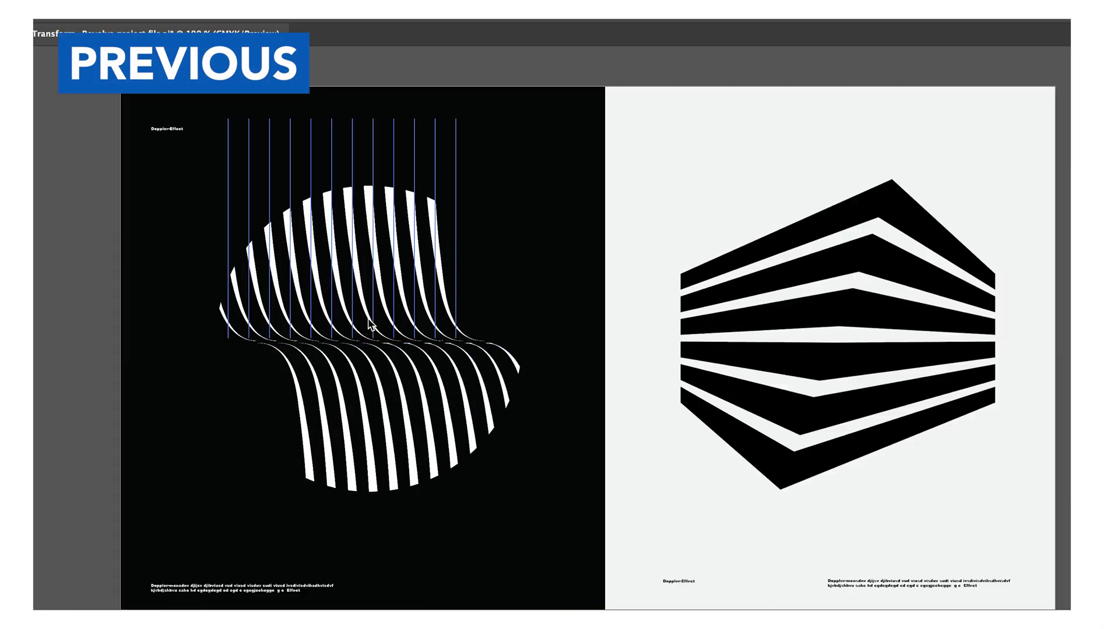
pyautogui.click(371, 325)
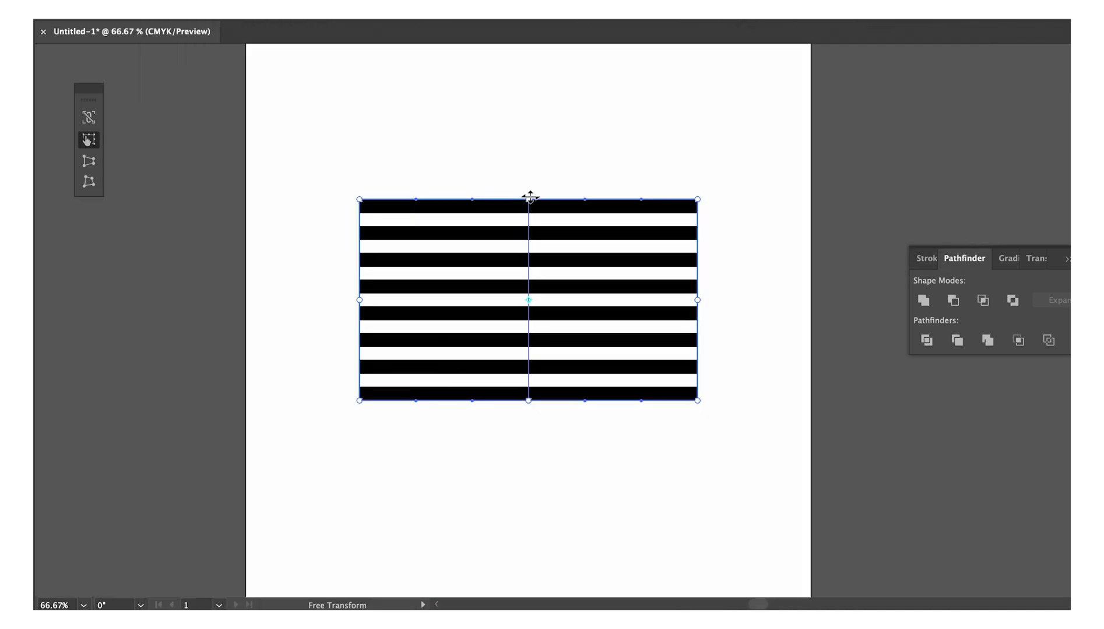
pyautogui.moveTo(528, 197); pyautogui.dragTo(533, 125)
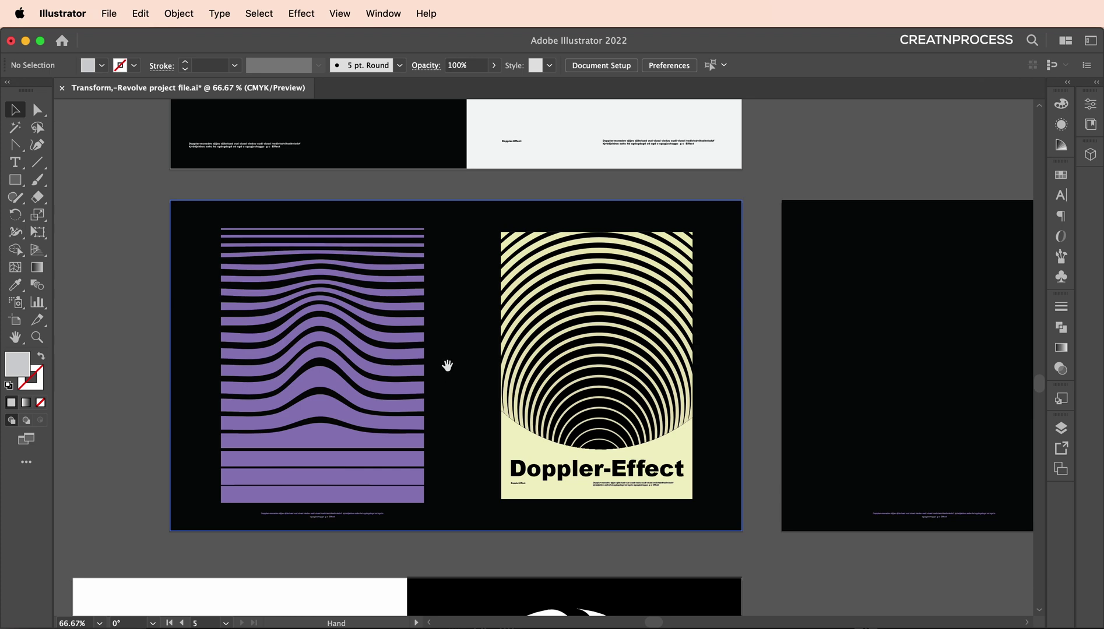
# Examine the finished sample posters, including the purple wave stripes and the concentric-circle Doppler-Effect design
pyautogui.hscroll(-2, 445, 365)
pyautogui.scroll(1, 339, 337)
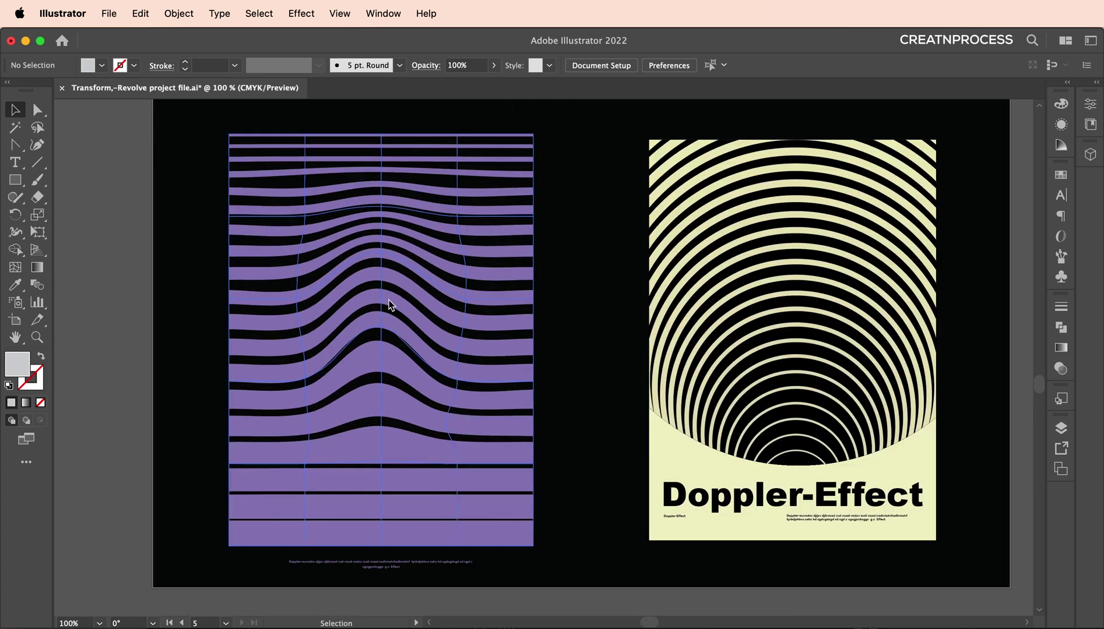
pyautogui.moveTo(455, 312); pyautogui.dragTo(319, 330)
pyautogui.moveTo(392, 340); pyautogui.dragTo(346, 328)
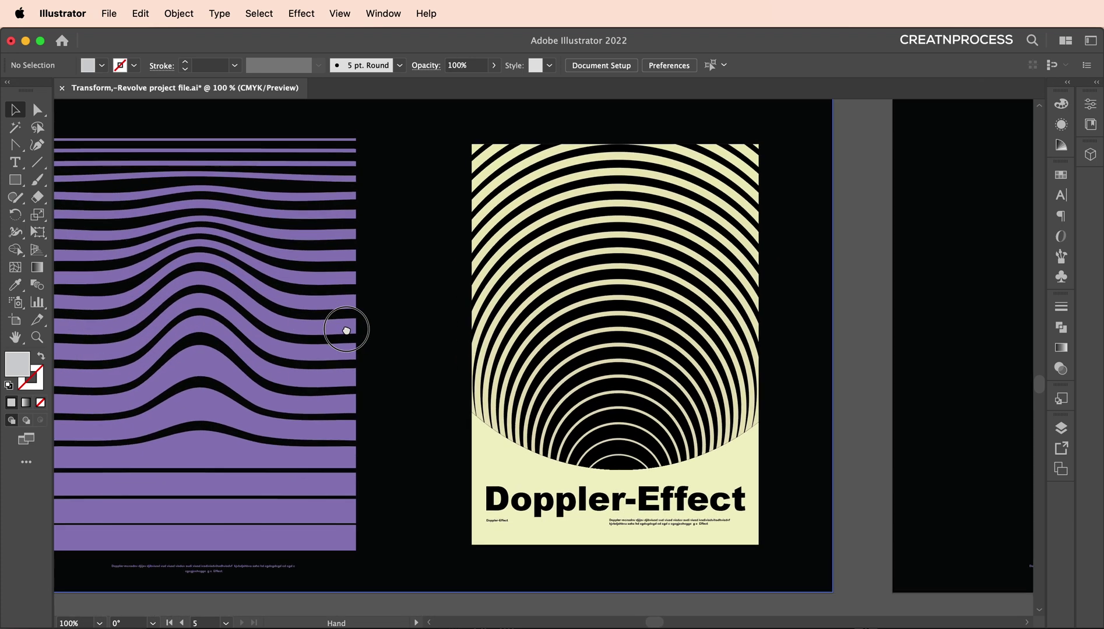
pyautogui.scroll(-2, 359, 348)
pyautogui.moveTo(651, 354); pyautogui.dragTo(514, 324)
pyautogui.hscroll(-3, 408, 303)
pyautogui.scroll(1, 264, 283)
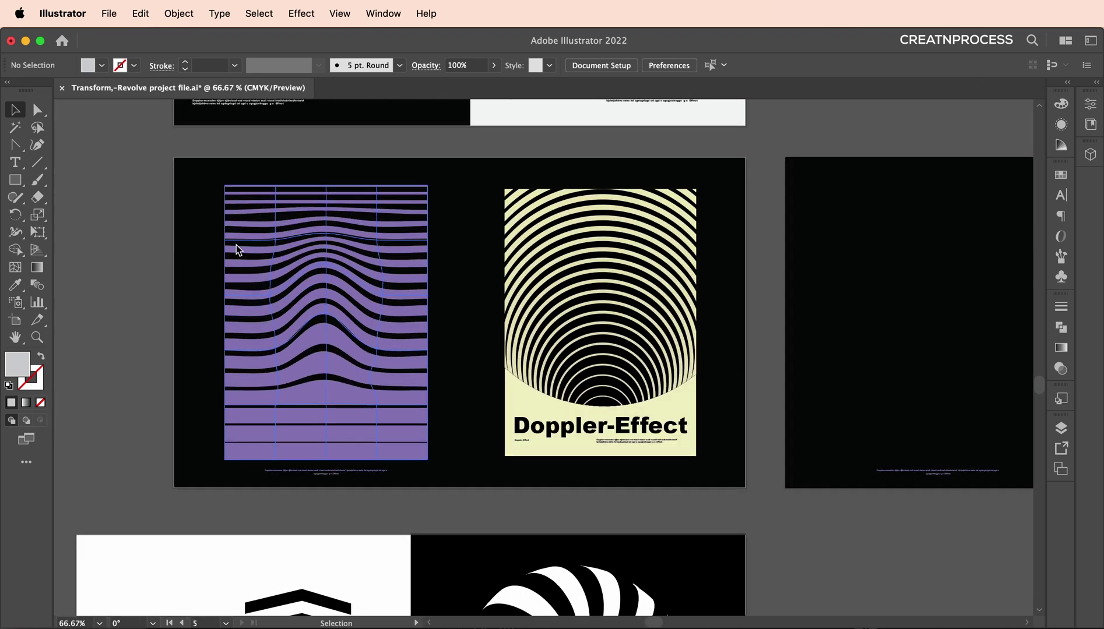
# Draw a thin horizontal rectangle near the upper edge of the blank black artboard, above the small purple text
pyautogui.hscroll(6, 429, 286)
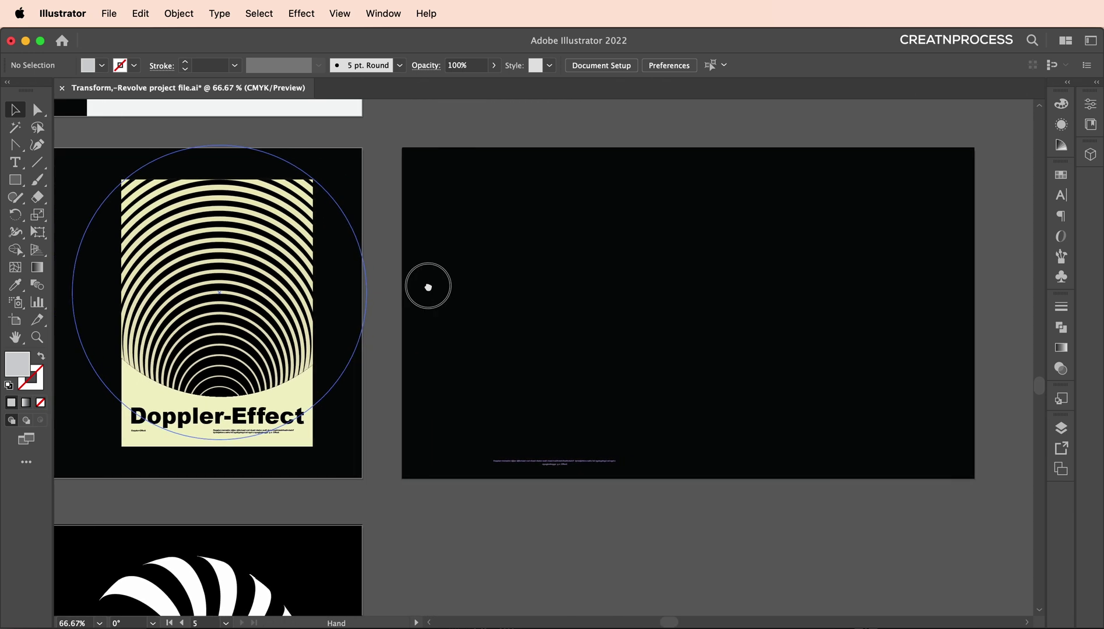
pyautogui.scroll(1, 539, 299)
pyautogui.hscroll(-4, 386, 306)
pyautogui.scroll(1, 387, 325)
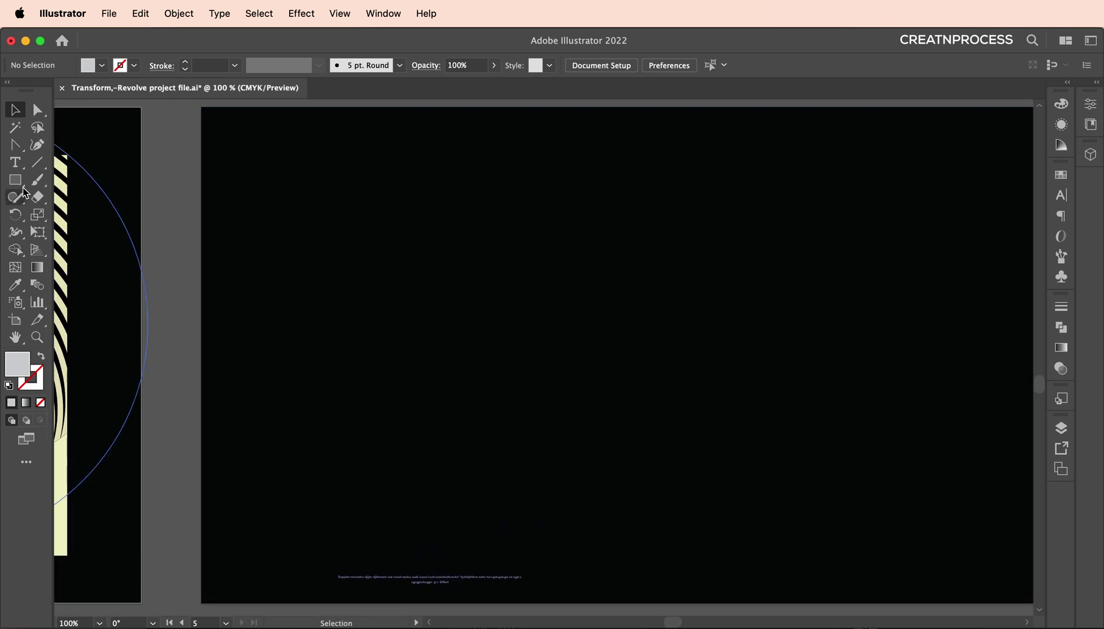
pyautogui.moveTo(20, 180); pyautogui.dragTo(64, 186)
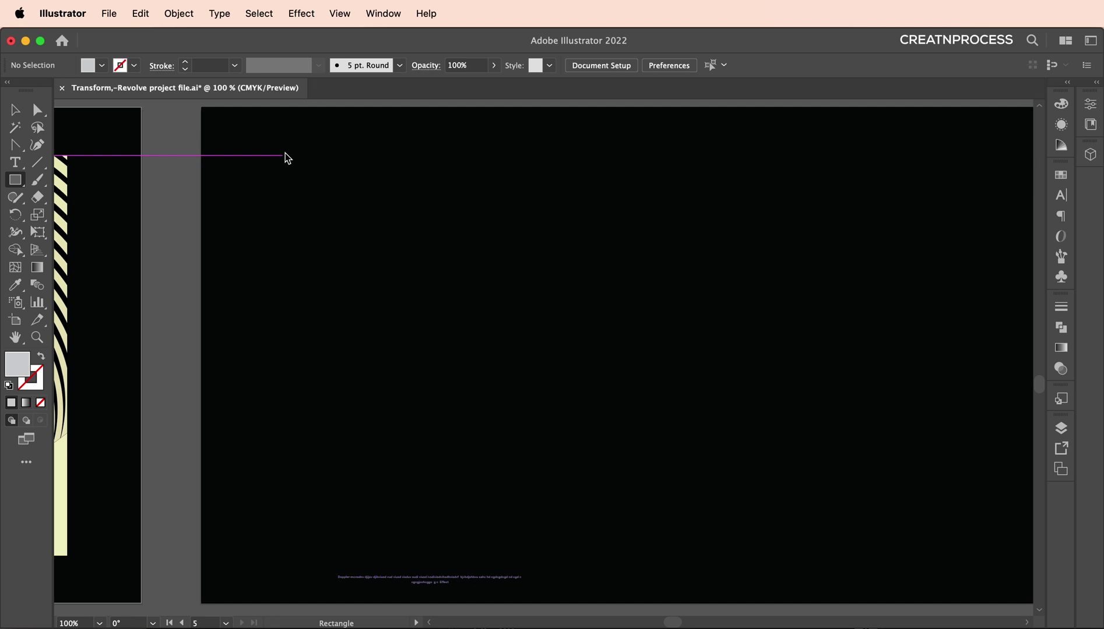
pyautogui.moveTo(286, 153); pyautogui.dragTo(563, 154)
pyautogui.scroll(1, 440, 147)
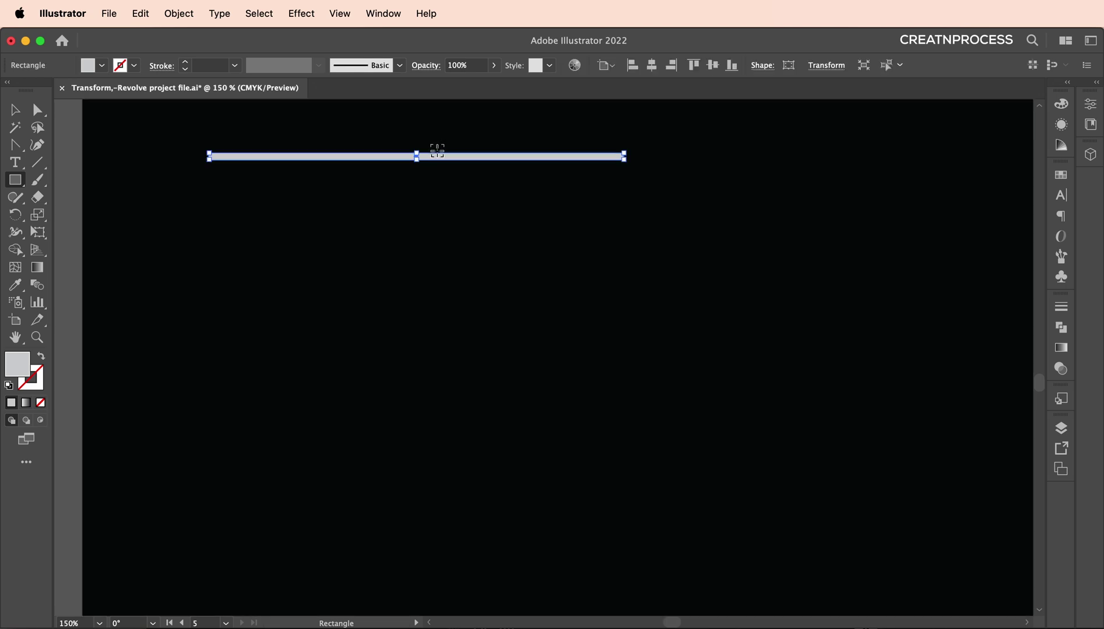
# Fill the thin rectangle with the purple sampled from the wave artwork, hex 8E7EB8
pyautogui.scroll(-1, 425, 178)
pyautogui.moveTo(251, 223); pyautogui.dragTo(670, 257)
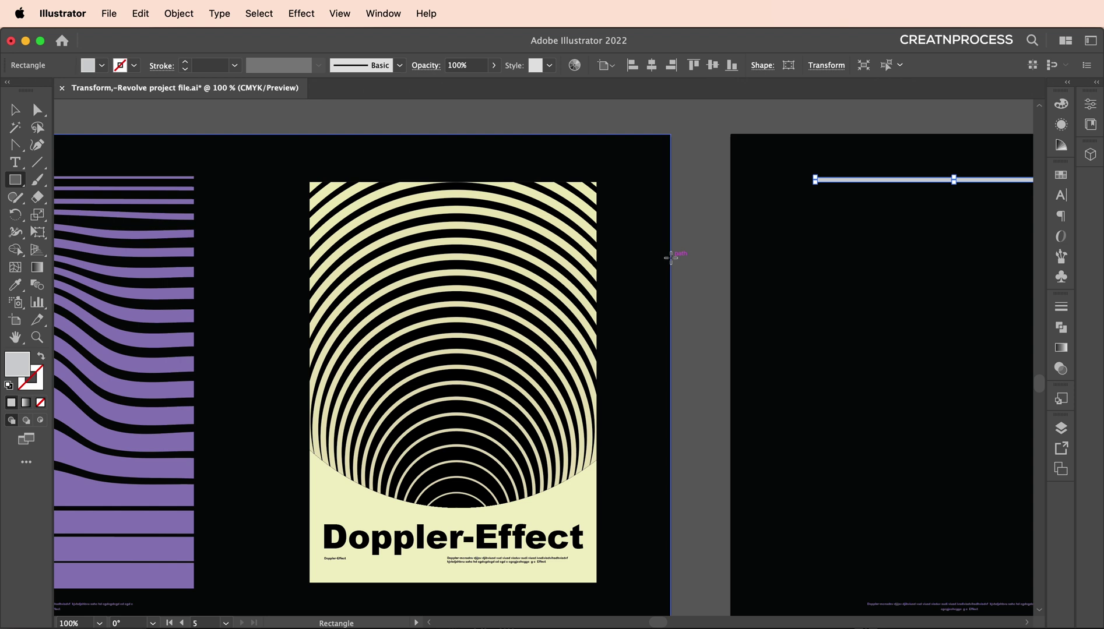
pyautogui.press('i')
pyautogui.click(173, 394)
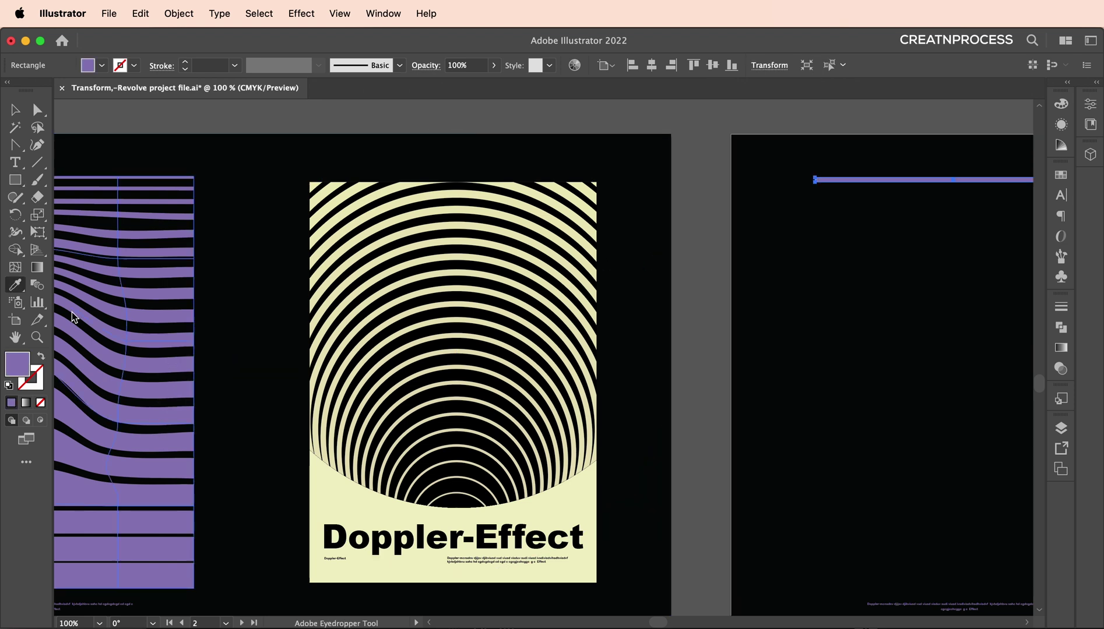
pyautogui.doubleClick(17, 365)
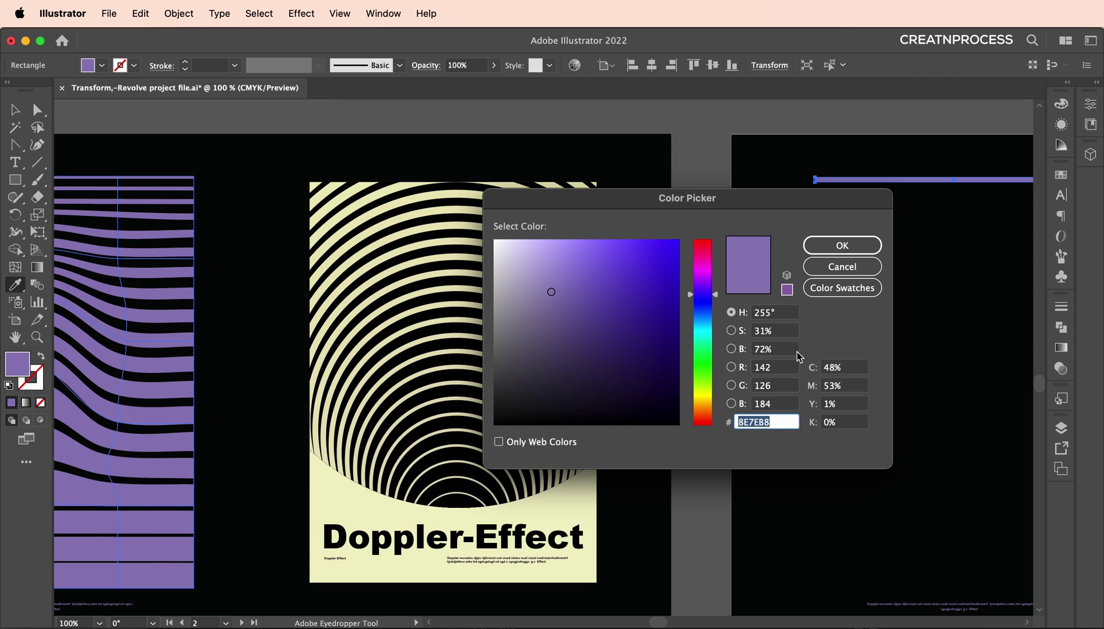
pyautogui.click(835, 247)
# Make the purple bar thinner and place a copy of it just above the small text near the artboard's lower edge
pyautogui.moveTo(809, 255); pyautogui.dragTo(413, 284)
pyautogui.press('super+equal')
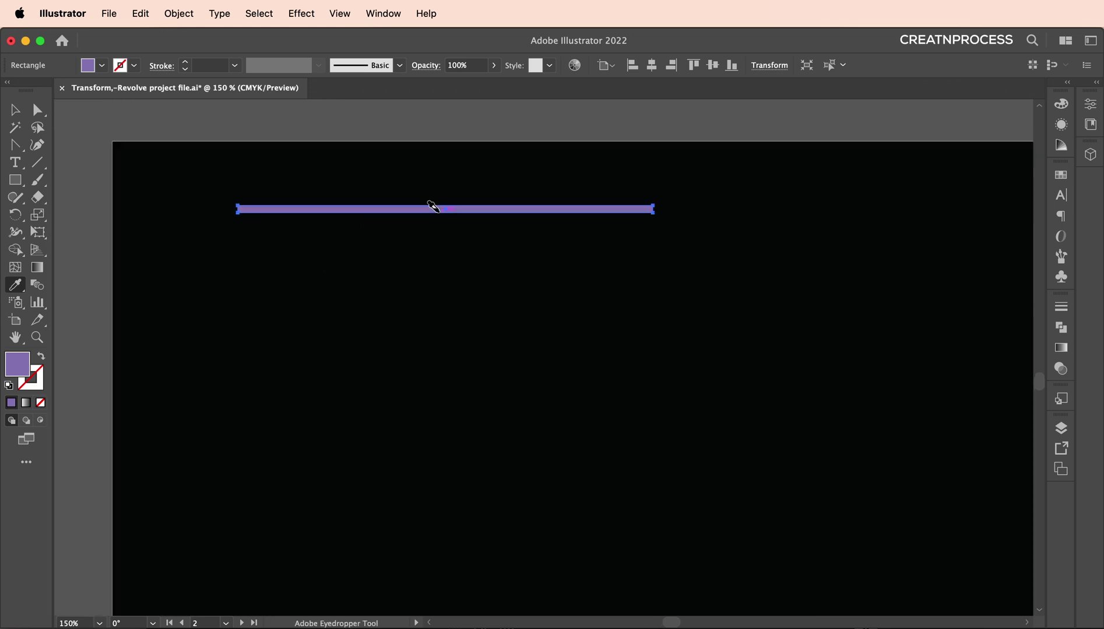
pyautogui.click(24, 116)
pyautogui.scroll(2, 455, 230)
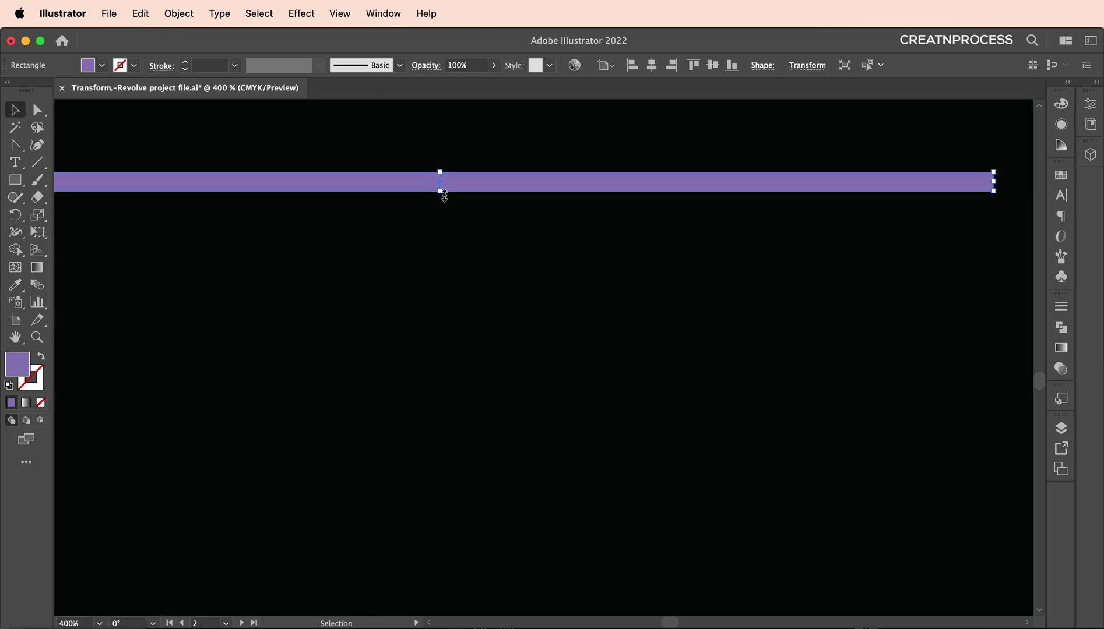
pyautogui.moveTo(443, 192); pyautogui.dragTo(690, 298)
pyautogui.scroll(-5, 462, 185)
pyautogui.scroll(-2, 659, 344)
pyautogui.scroll(6, 659, 345)
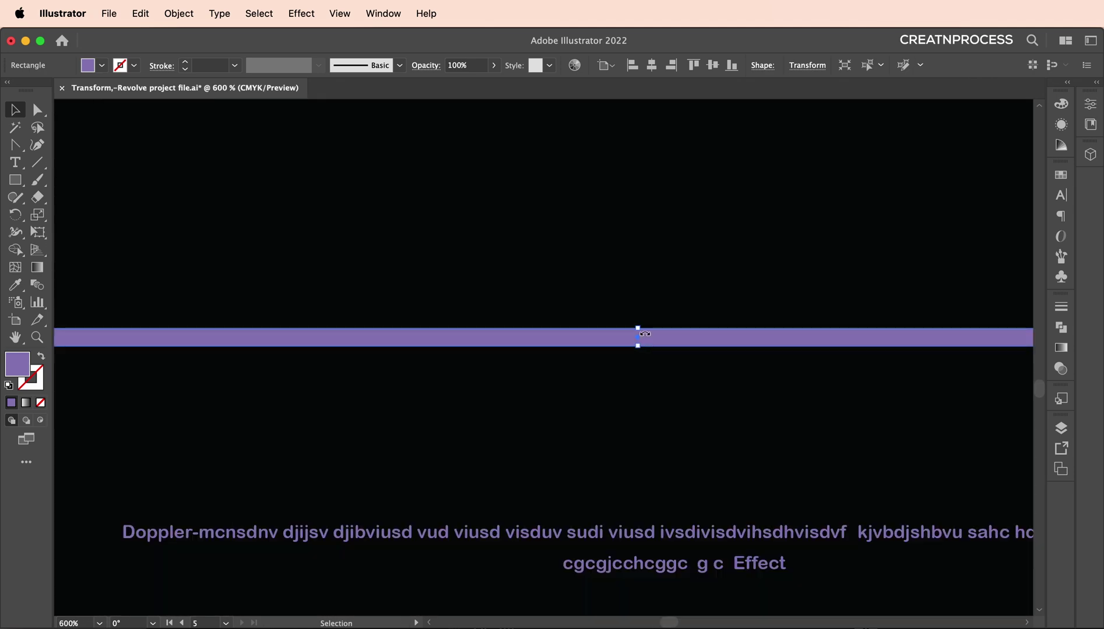
# Stretch the lower purple bar upward into a much thicker bar, keeping its width equal to the upper one
pyautogui.moveTo(644, 333); pyautogui.dragTo(640, 227)
pyautogui.press('super+minus')
pyautogui.press('super+minus')
pyautogui.press('super+minus')
pyautogui.press('super+minus')
pyautogui.press('super+minus')
pyautogui.press('super+minus')
pyautogui.press('super+minus')
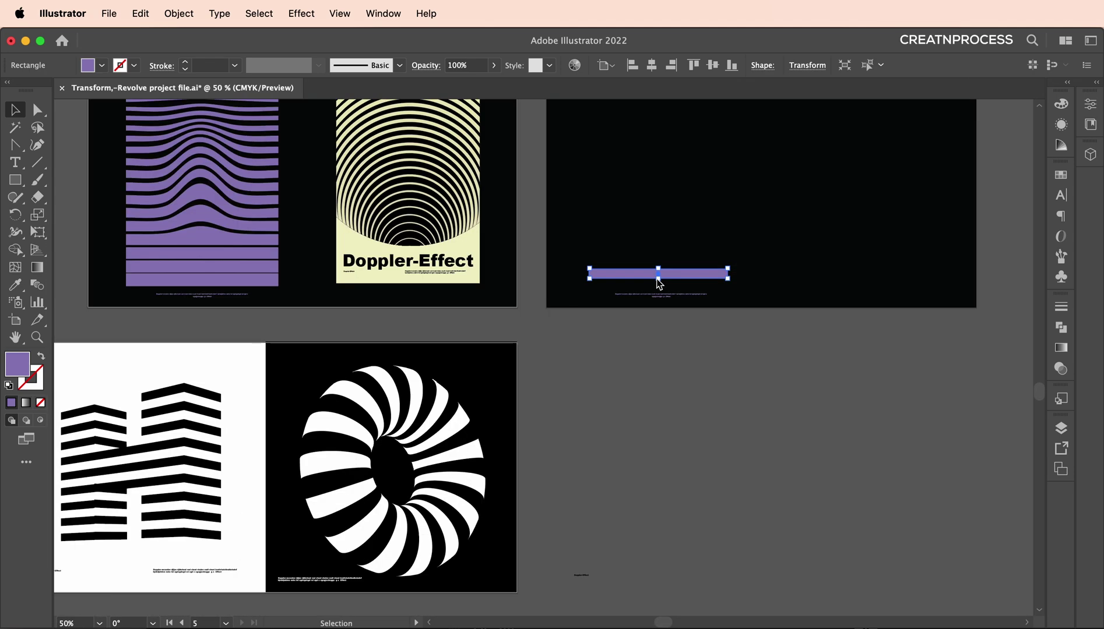
pyautogui.moveTo(681, 262); pyautogui.dragTo(710, 302)
pyautogui.scroll(4, 642, 328)
pyautogui.scroll(-2, 712, 304)
pyautogui.moveTo(750, 268); pyautogui.dragTo(588, 487)
pyautogui.moveTo(619, 336); pyautogui.dragTo(569, 350)
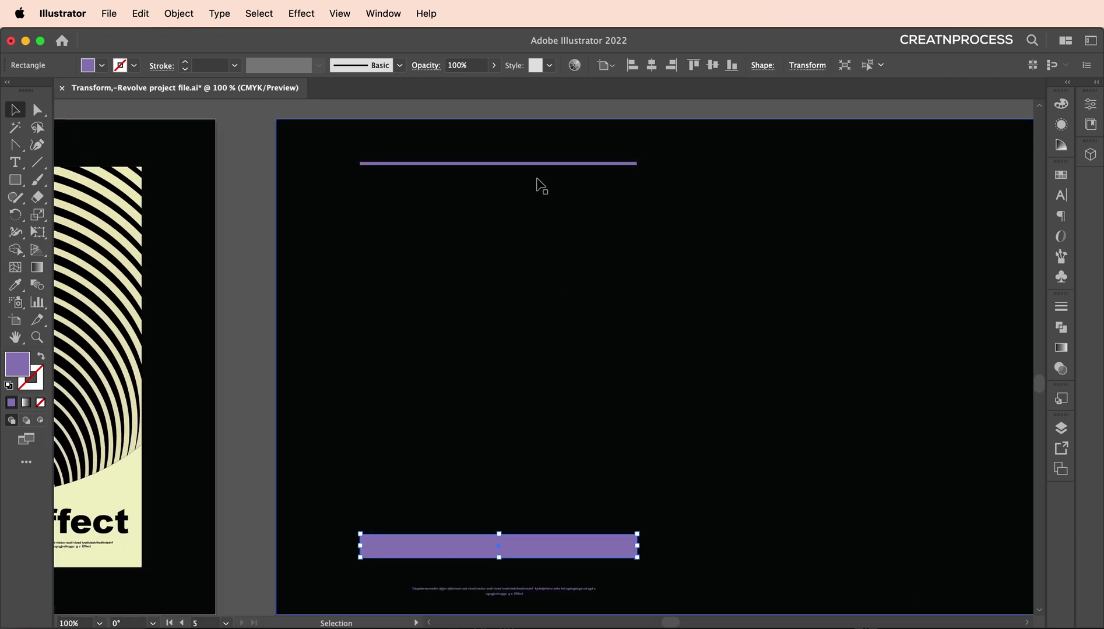
# Try blending the selected upper and lower bars with the Blend Make command, and undo it
pyautogui.click(538, 163)
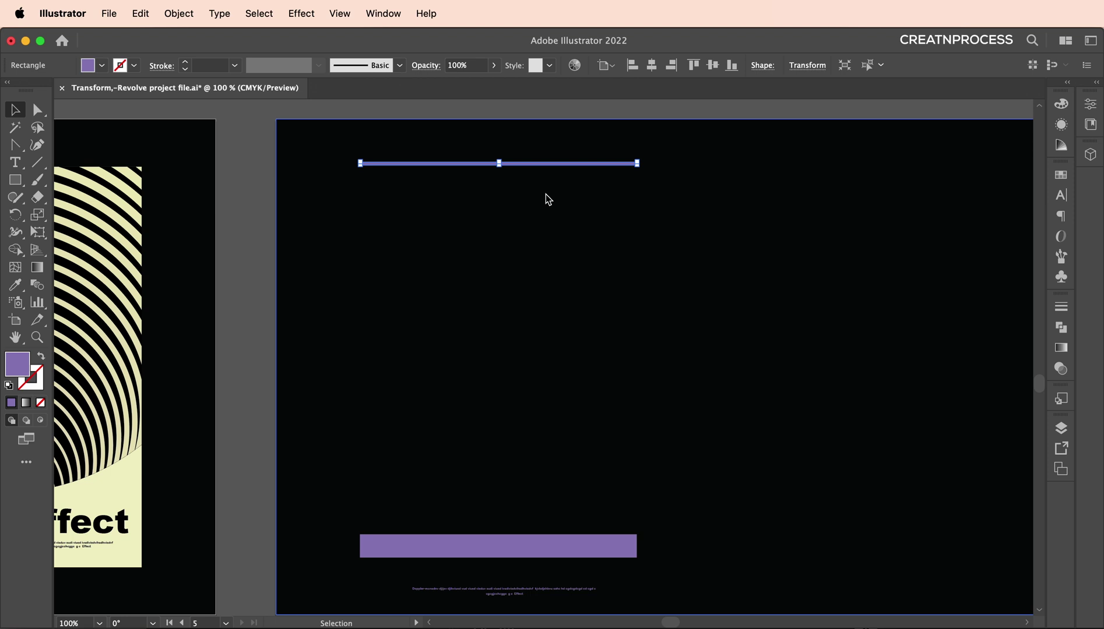
pyautogui.keyDown('shift'); pyautogui.click(568, 547); pyautogui.keyUp('shift')
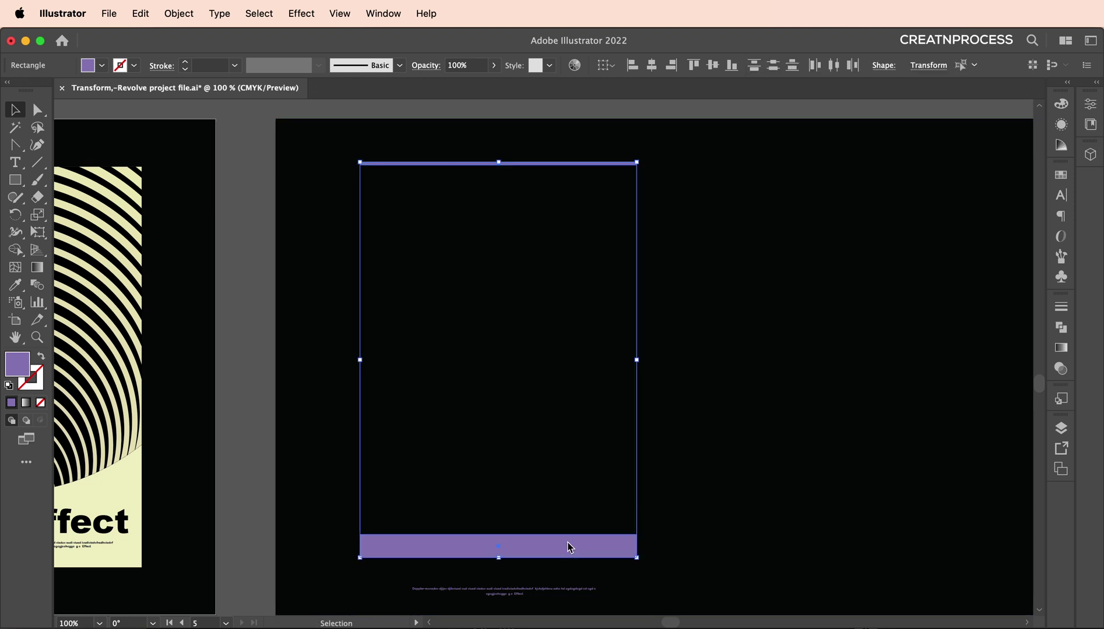
pyautogui.click(178, 13)
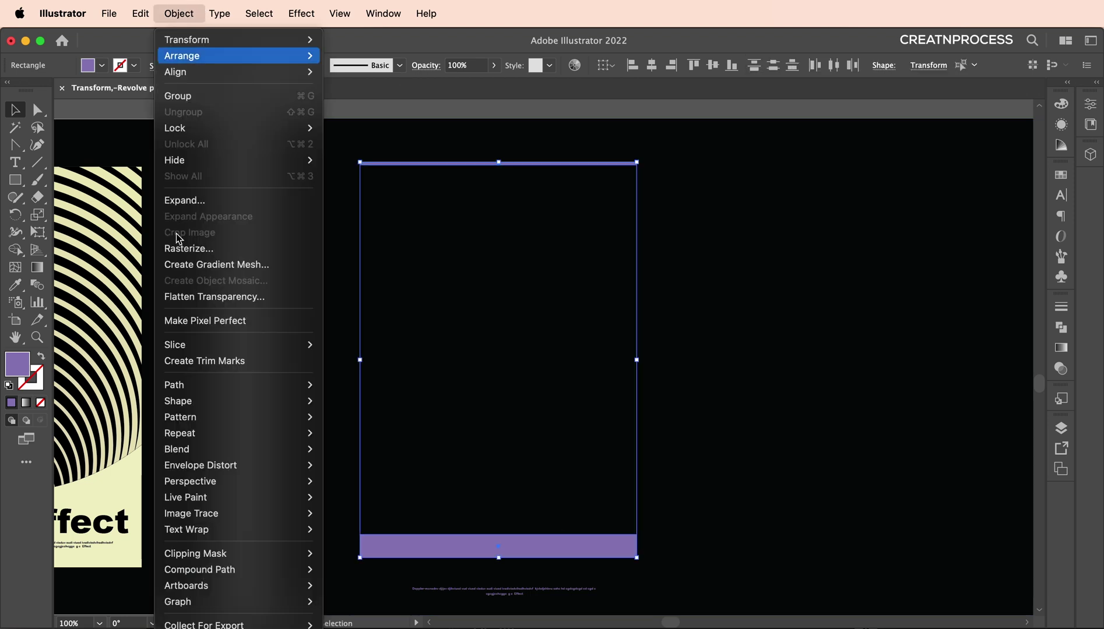
pyautogui.moveTo(271, 457)
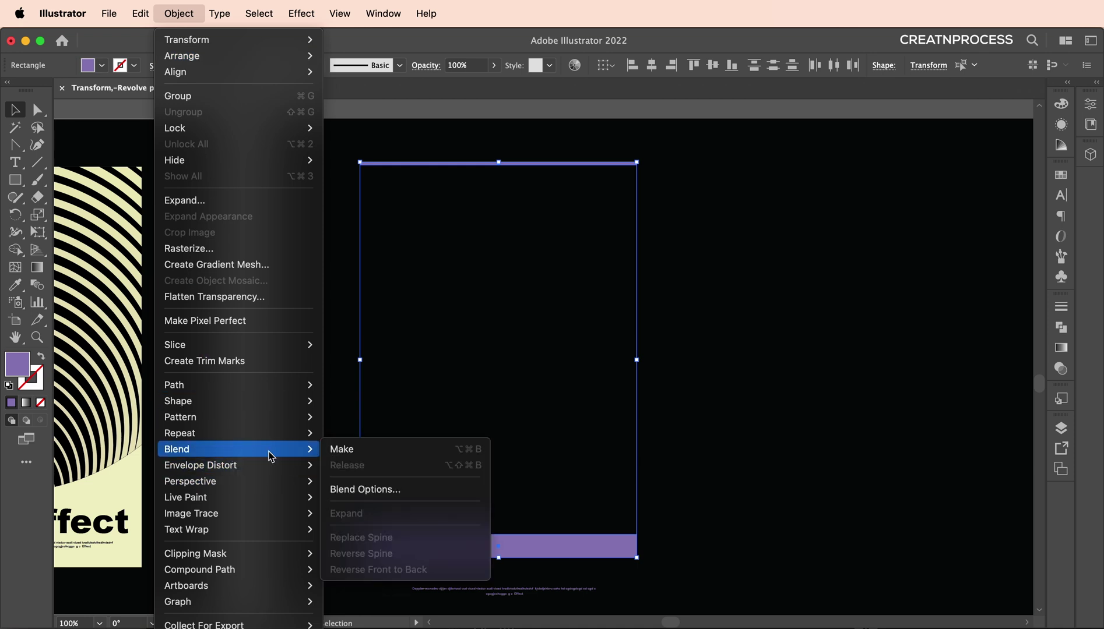
pyautogui.click(342, 450)
pyautogui.press('super+z')
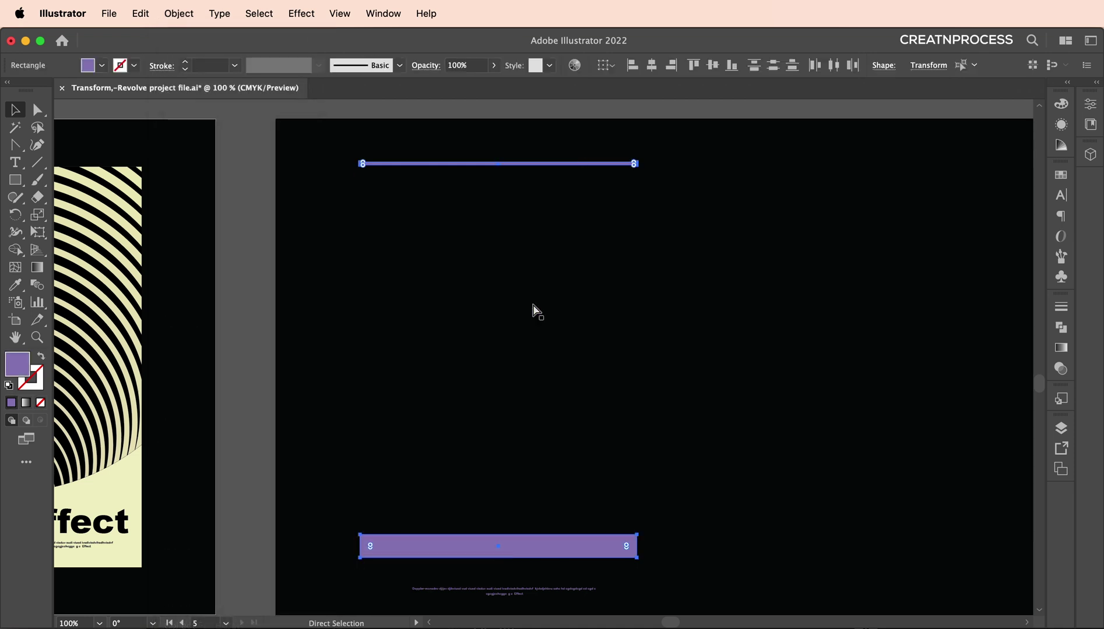
# Blend the thin upper bar into the thick lower bar with the Blend tool
pyautogui.click(38, 285)
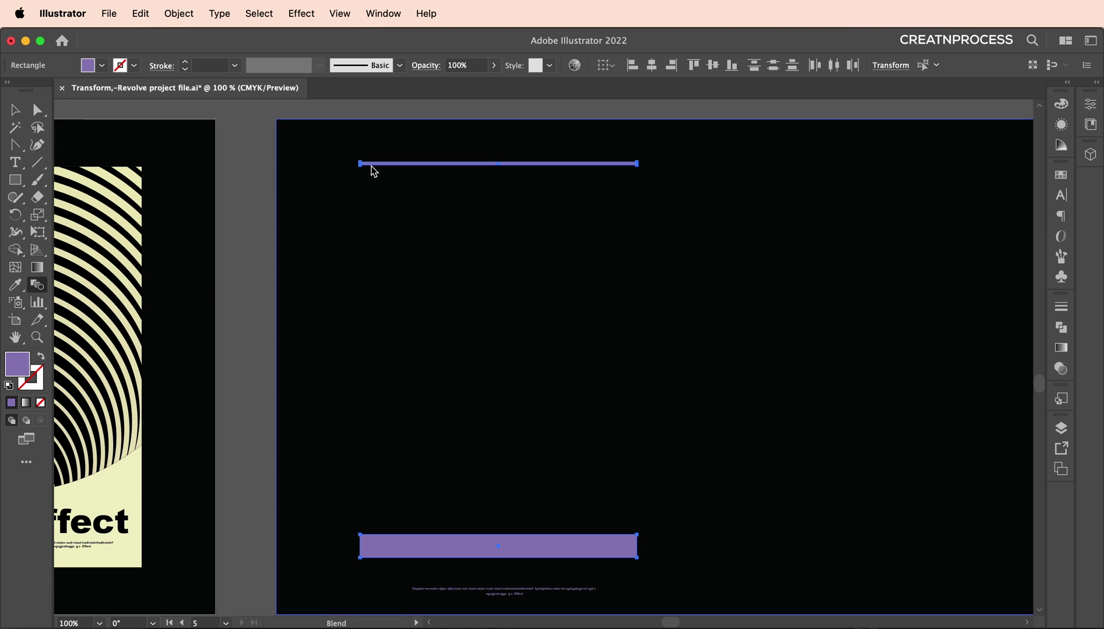
pyautogui.click(377, 166)
pyautogui.click(392, 544)
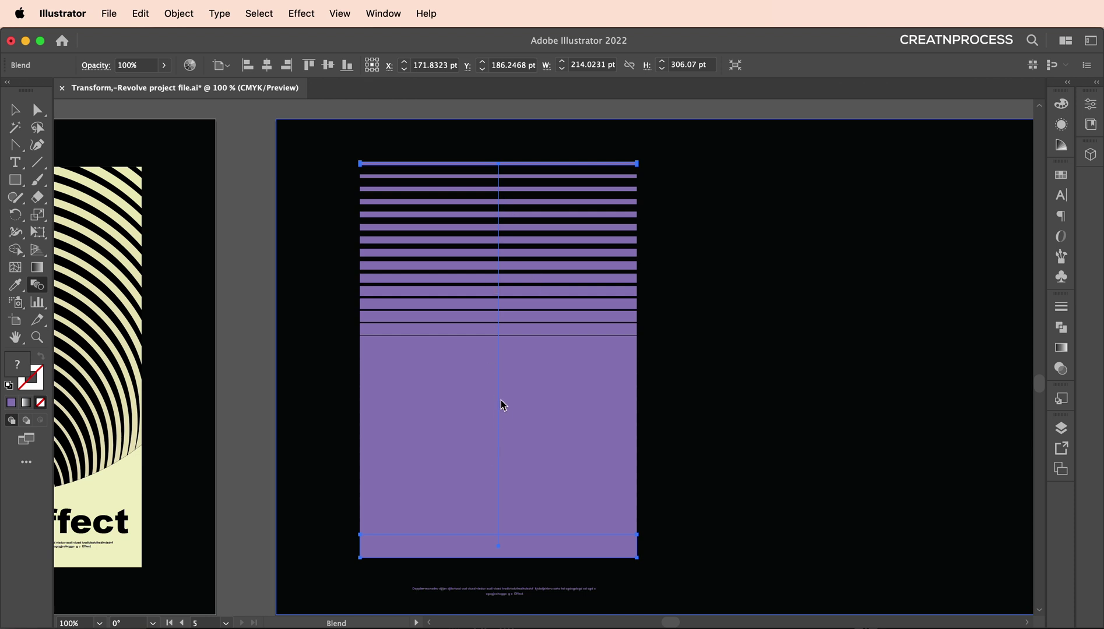
# Set the blend's spacing to Specified Steps with 18 steps
pyautogui.doubleClick(39, 289)
pyautogui.moveTo(851, 108); pyautogui.dragTo(857, 170)
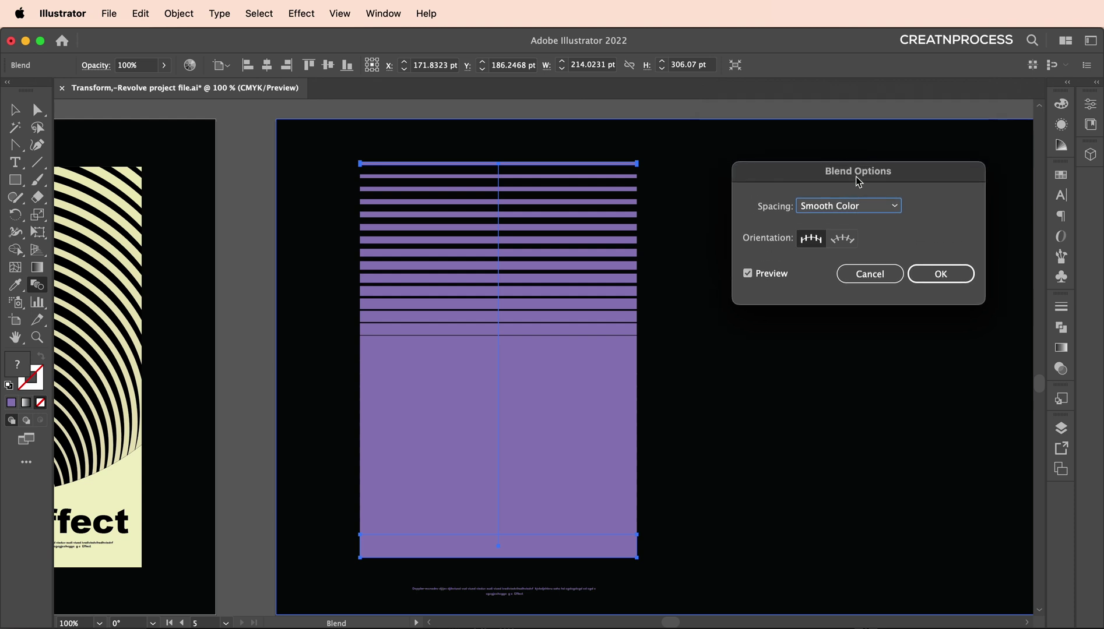
pyautogui.click(861, 214)
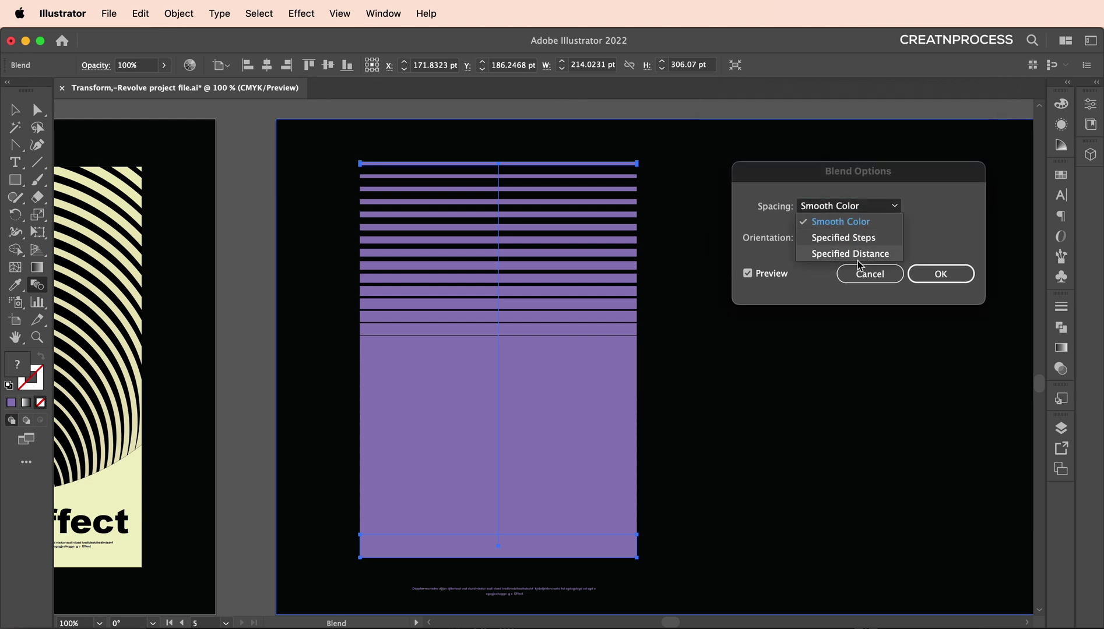
pyautogui.click(858, 239)
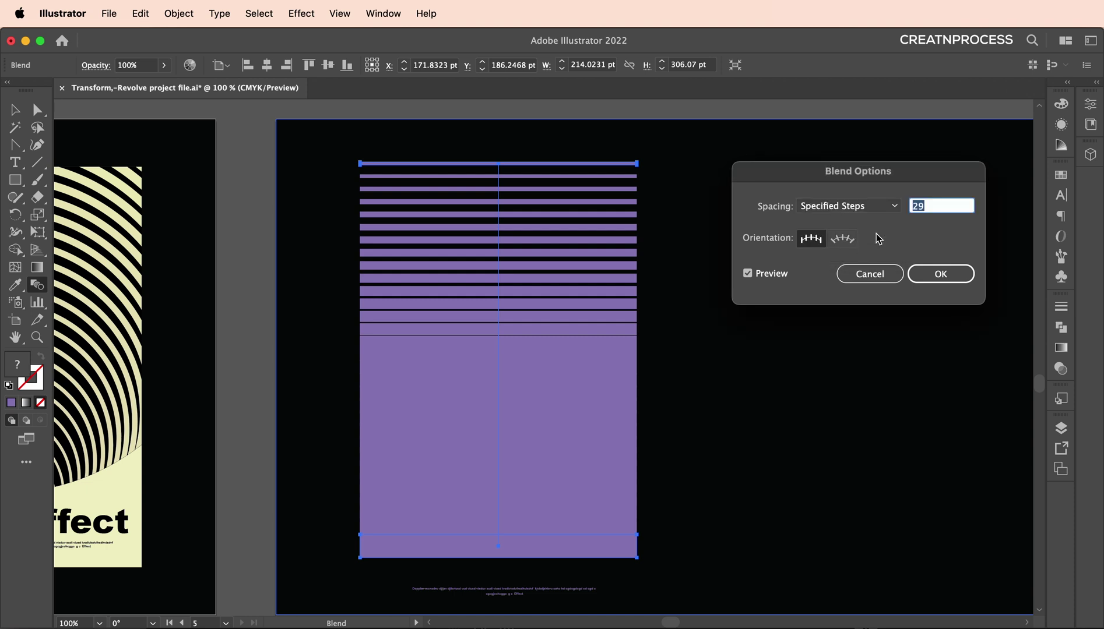
pyautogui.press('Down')
pyautogui.press('Down')
pyautogui.press('Down')
pyautogui.press('Down')
pyautogui.press('Down')
pyautogui.press('Down')
pyautogui.press('Down')
pyautogui.press('Down')
pyautogui.press('Down')
pyautogui.press('Down')
pyautogui.press('Down')
pyautogui.press('Down')
pyautogui.press('Down')
pyautogui.press('Down')
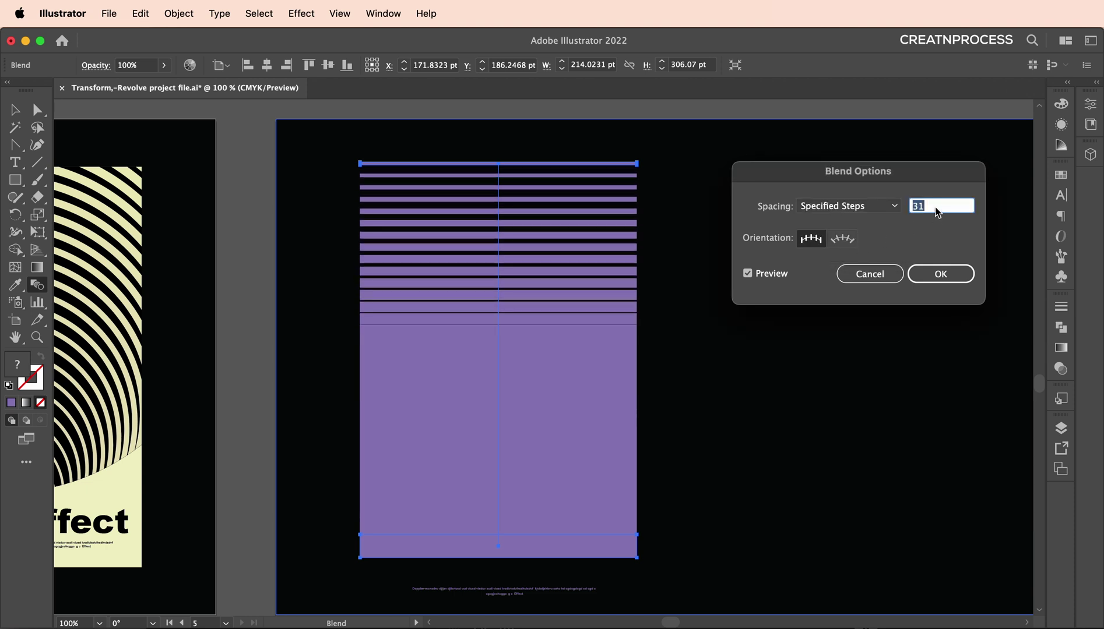
pyautogui.press('Up')
pyautogui.press('Up')
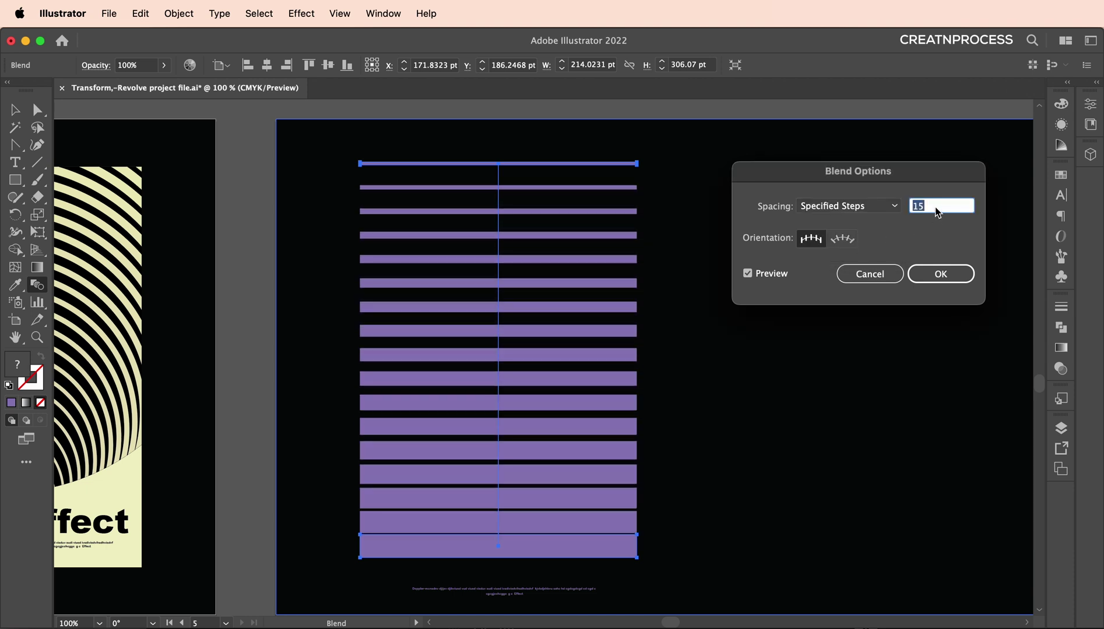
pyautogui.press('Up')
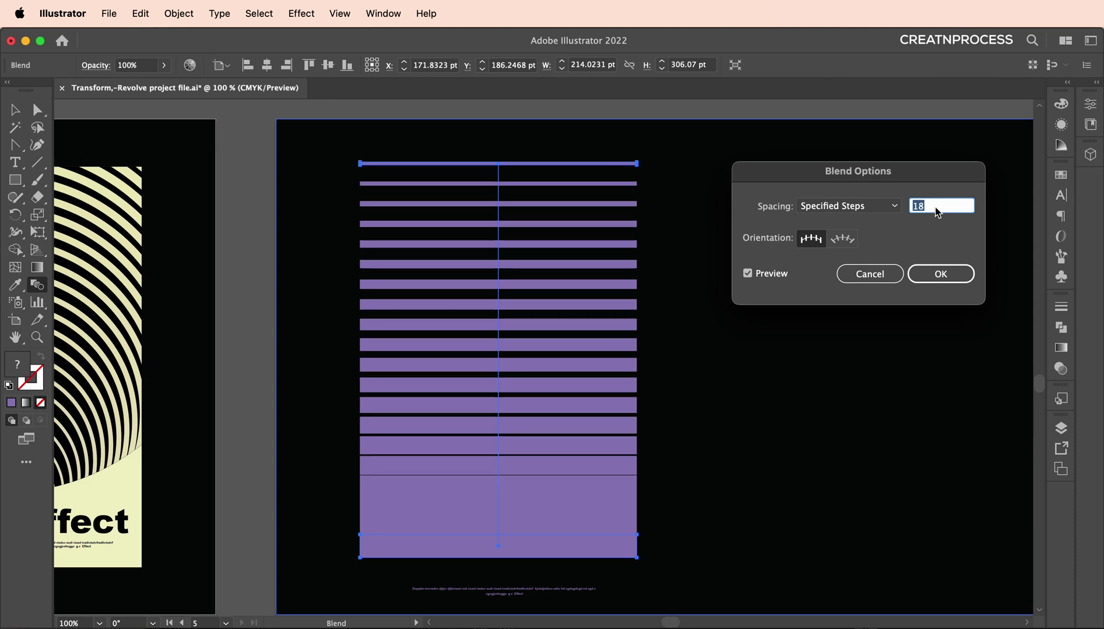
pyautogui.click(934, 274)
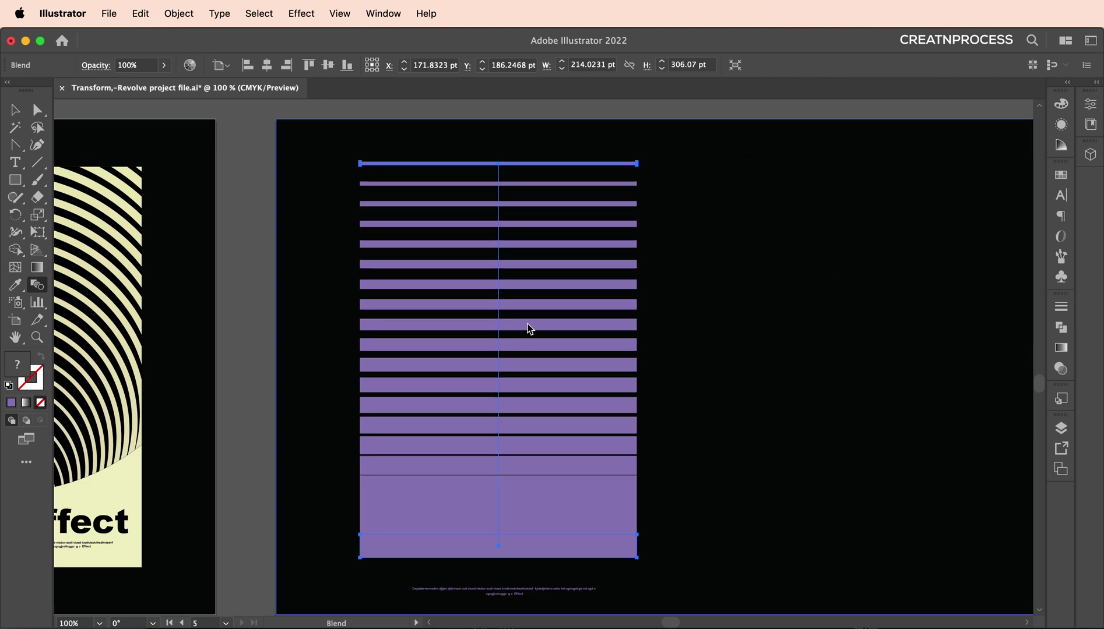
# Pull vertical handles out of both end anchors of the blend's spine with the Anchor Point tool to redistribute the bars
pyautogui.press('a')
pyautogui.click(498, 164)
pyautogui.moveTo(16, 153); pyautogui.dragTo(82, 207)
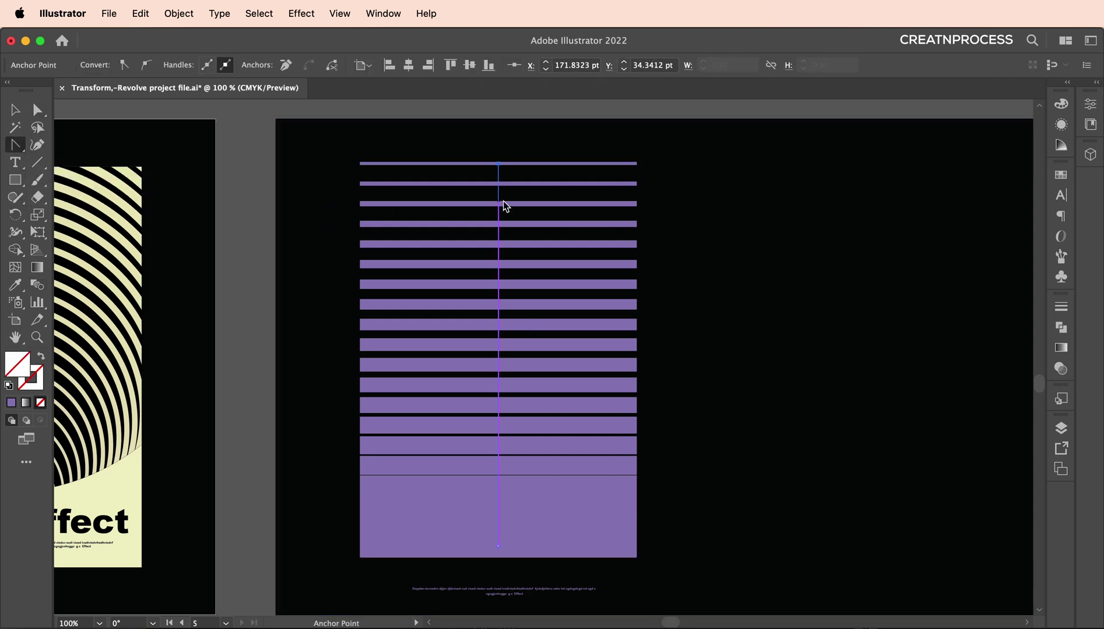
pyautogui.moveTo(500, 165); pyautogui.dragTo(498, 485)
pyautogui.moveTo(568, 560)
pyautogui.mouseDown()
pyautogui.moveTo(567, 299)
pyautogui.moveTo(568, 336)
pyautogui.mouseUp()
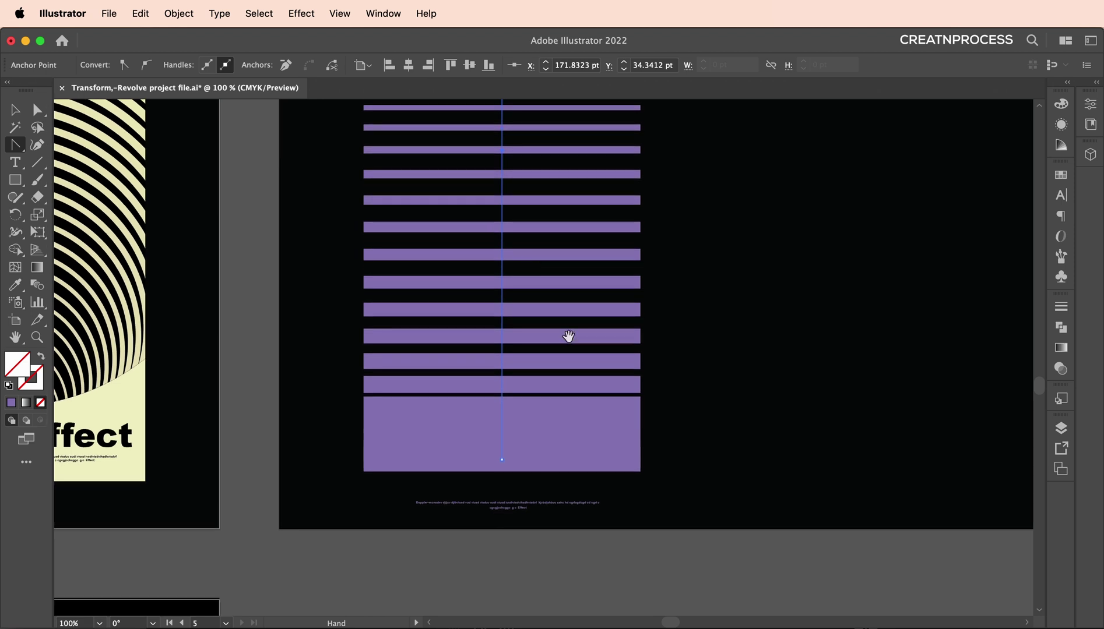
pyautogui.scroll(-1, 514, 476)
pyautogui.moveTo(507, 465); pyautogui.dragTo(510, 357)
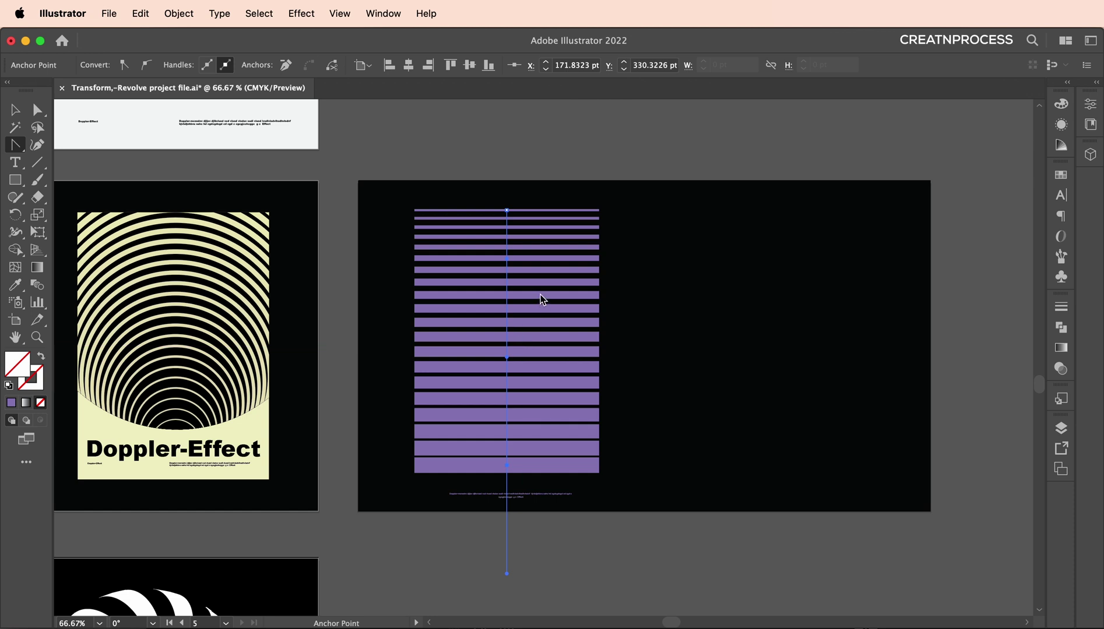
# Try 19 specified steps for the blend and return to 18 steps
pyautogui.doubleClick(36, 288)
pyautogui.click(938, 208)
pyautogui.press('Up')
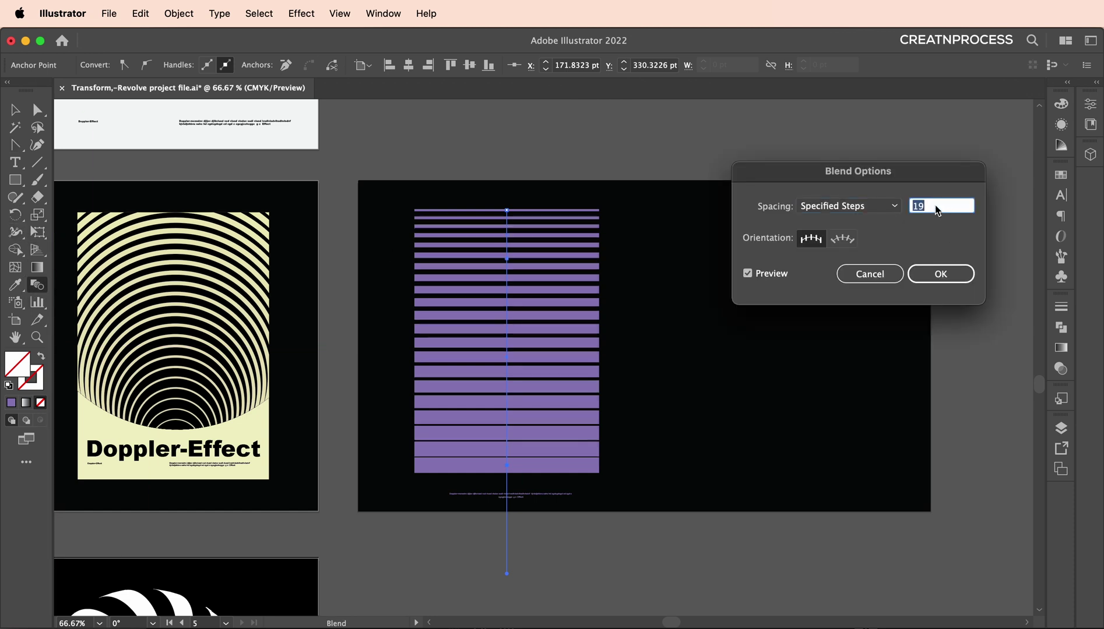
pyautogui.press('Up')
pyautogui.press('Down')
pyautogui.click(955, 280)
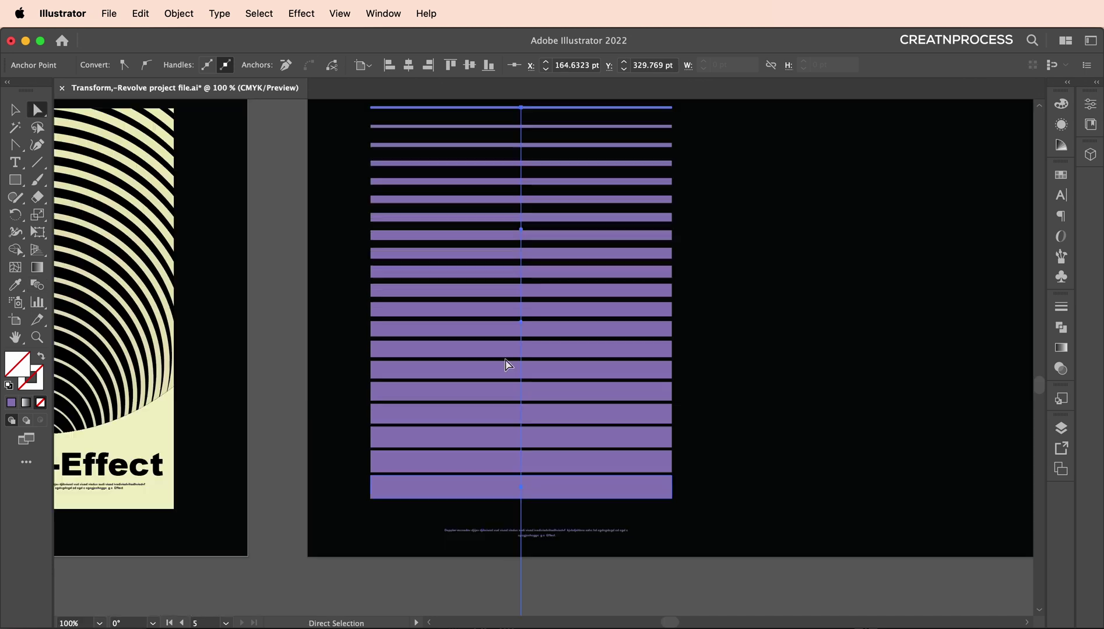
# Select the whole bar blend and apply an envelope mesh with 5 rows and 4 columns
pyautogui.moveTo(605, 250); pyautogui.dragTo(572, 363)
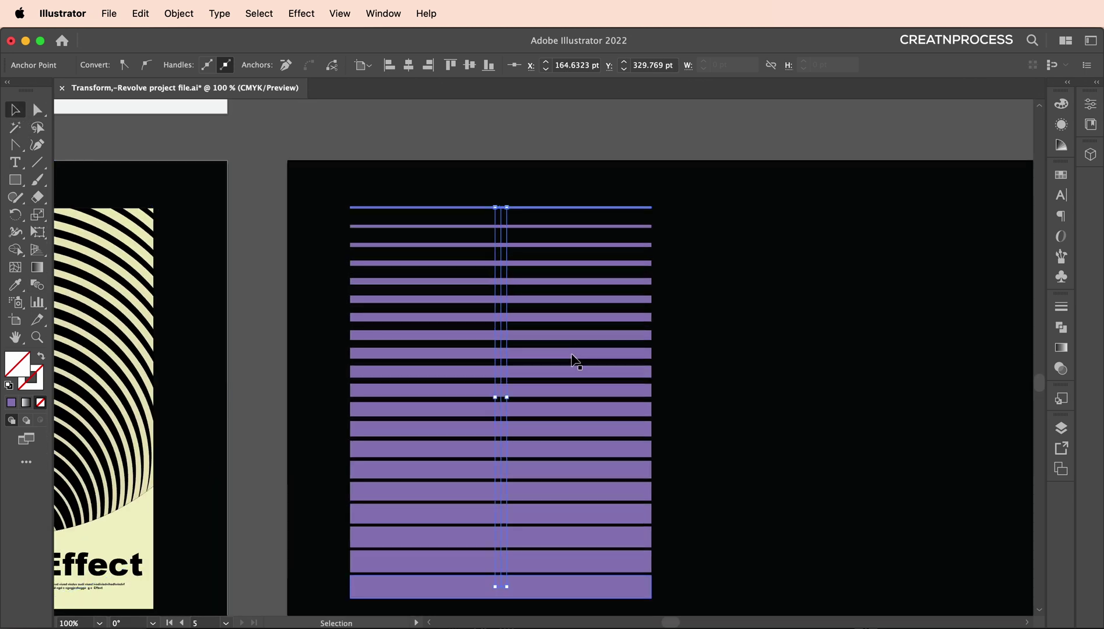
pyautogui.click(572, 361)
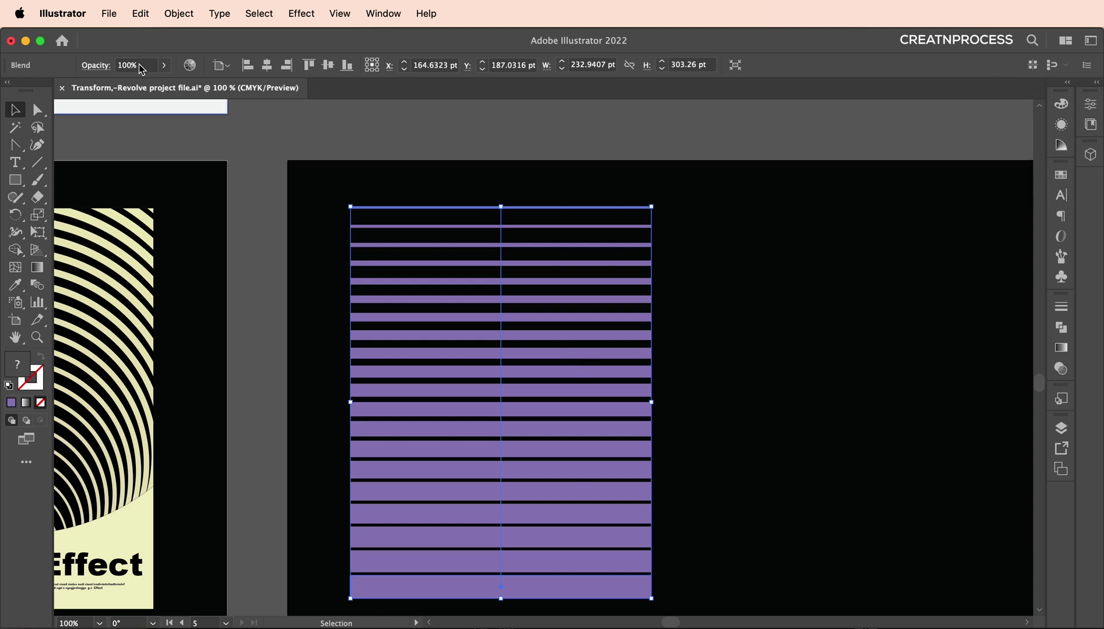
pyautogui.click(179, 14)
pyautogui.moveTo(278, 468)
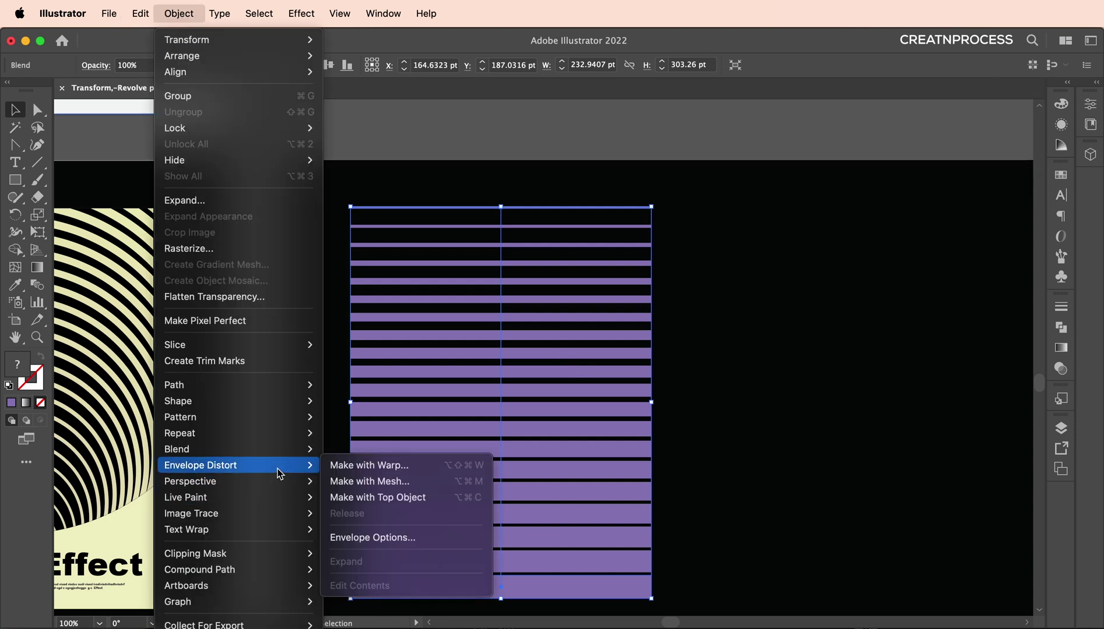
pyautogui.click(384, 482)
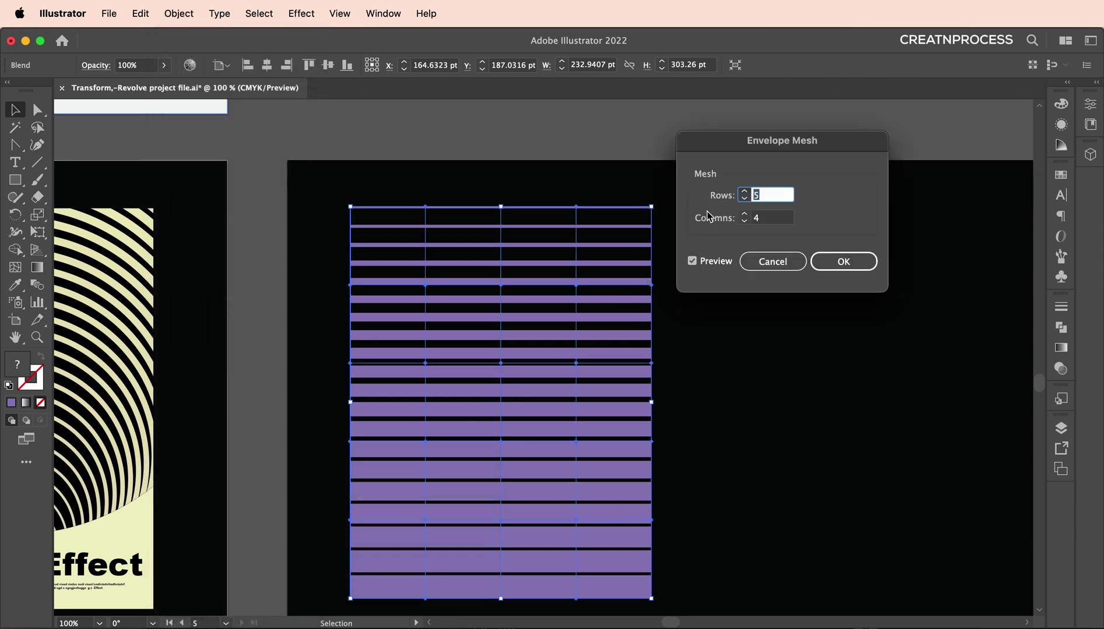
pyautogui.click(750, 200)
pyautogui.click(747, 192)
pyautogui.click(745, 214)
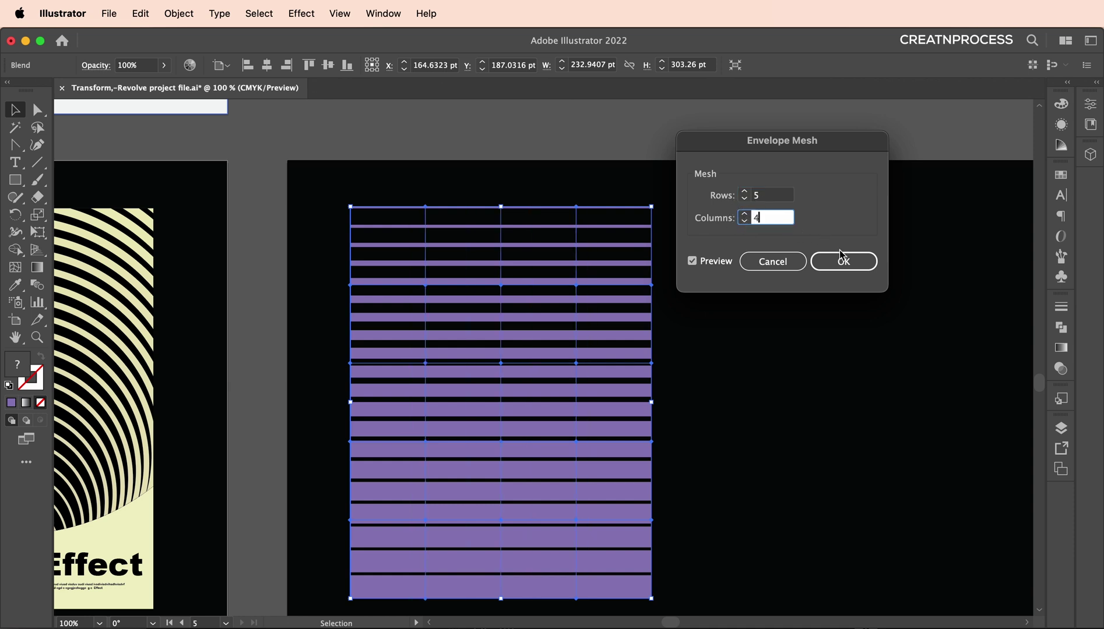
pyautogui.click(842, 259)
# Select the upper three interior mesh points on the envelope's vertical centre line and nudge them up about 15 pt
pyautogui.click(39, 112)
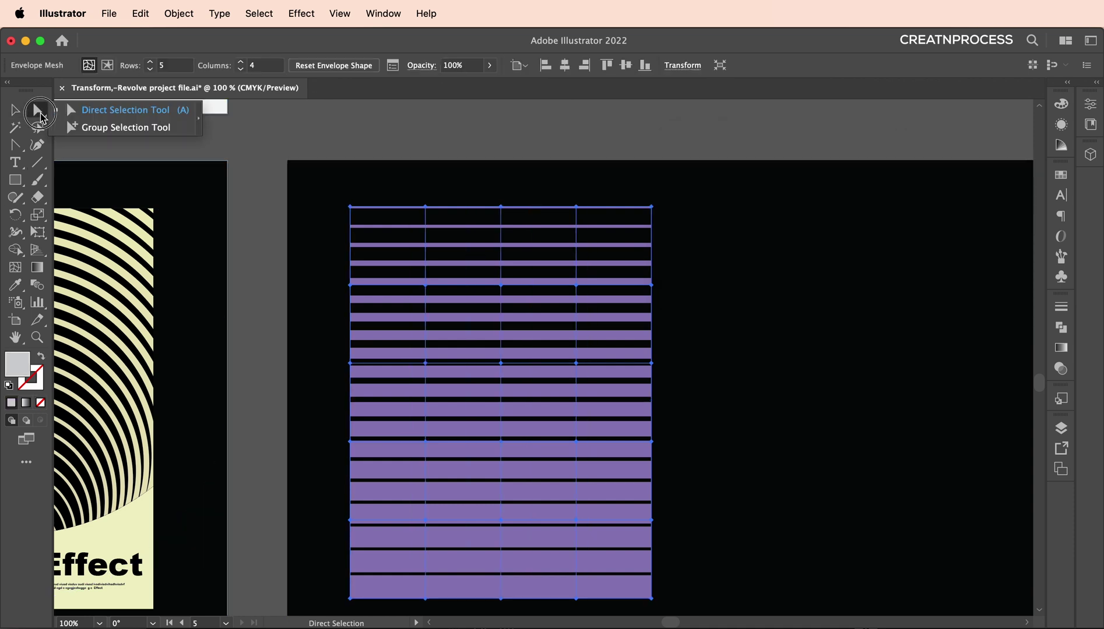
pyautogui.click(502, 286)
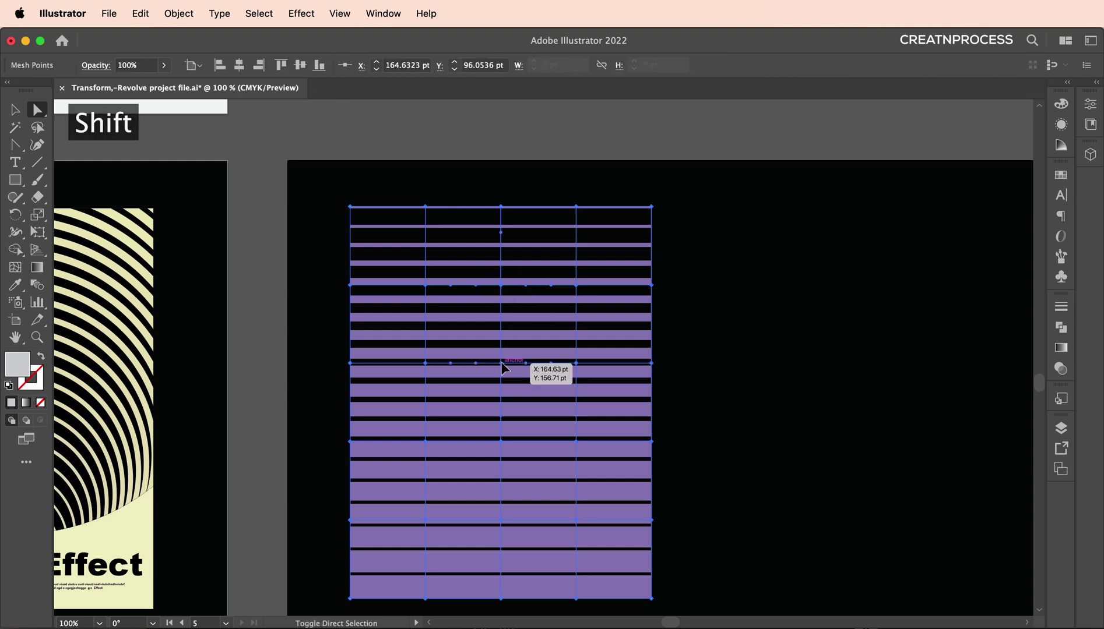
pyautogui.keyDown('shift'); pyautogui.click(501, 363); pyautogui.keyUp('shift')
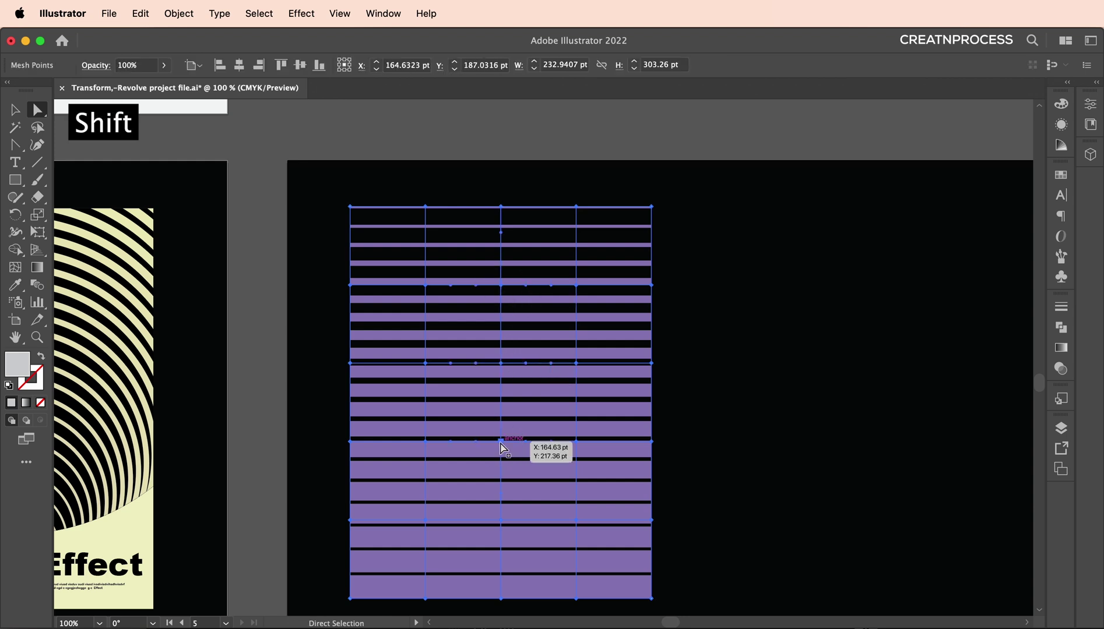
pyautogui.press('Up')
pyautogui.press('Up')
pyautogui.press('Up')
pyautogui.press('Up')
pyautogui.press('Up')
pyautogui.press('Up')
pyautogui.press('Up')
pyautogui.press('Up')
pyautogui.press('Up')
pyautogui.press('Up')
pyautogui.press('Up')
pyautogui.press('Up')
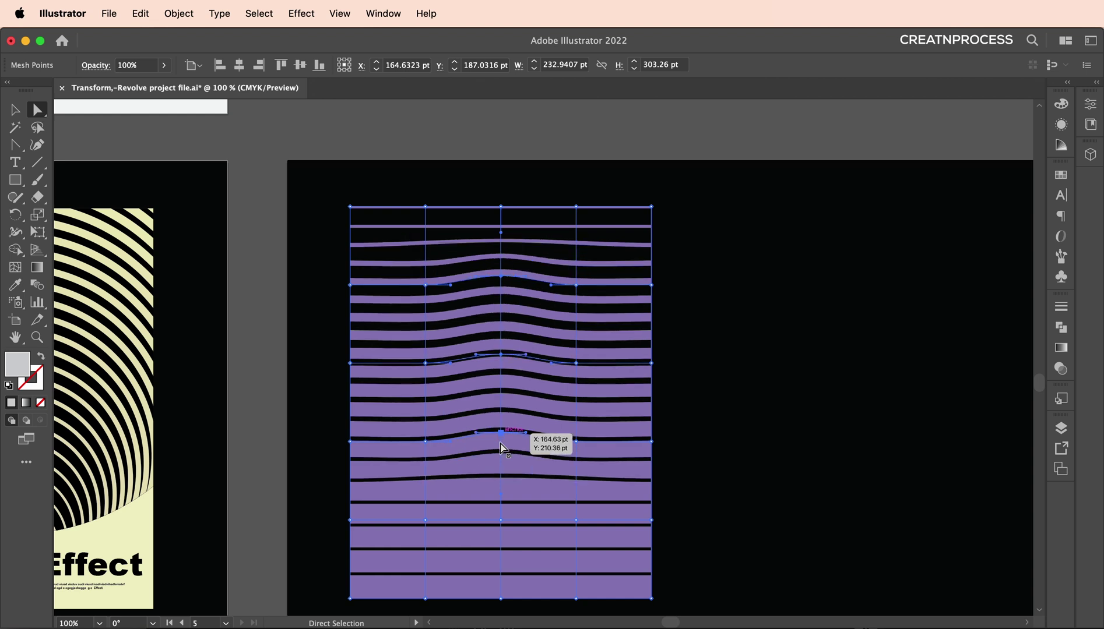
pyautogui.press('Up')
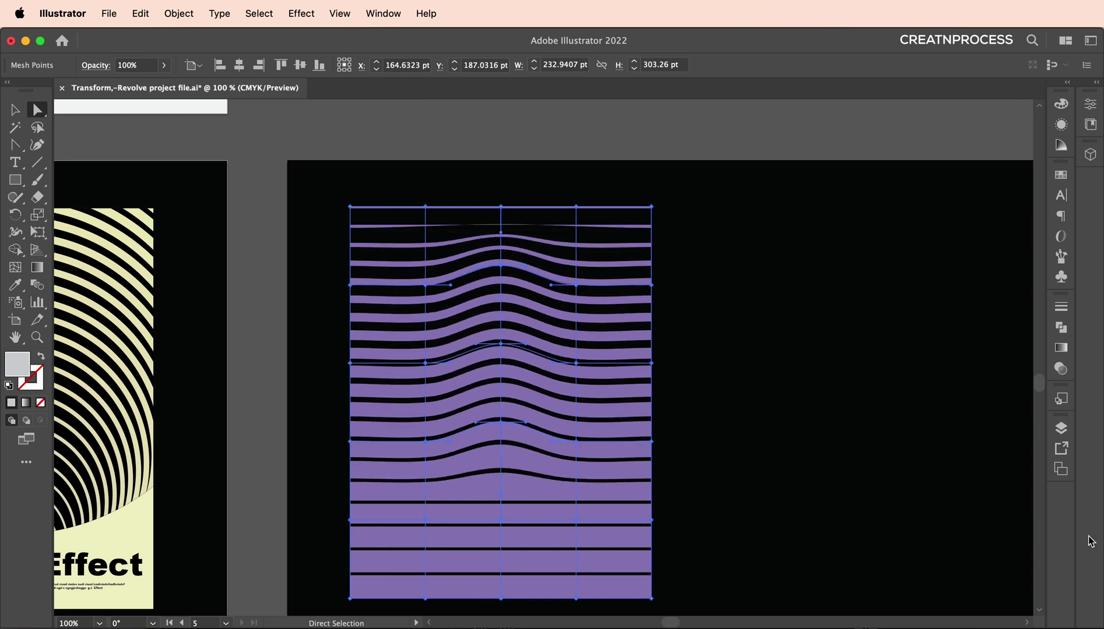
# Nudge only the lowest of the three raised centre mesh points up another 9 pt
pyautogui.click(504, 428)
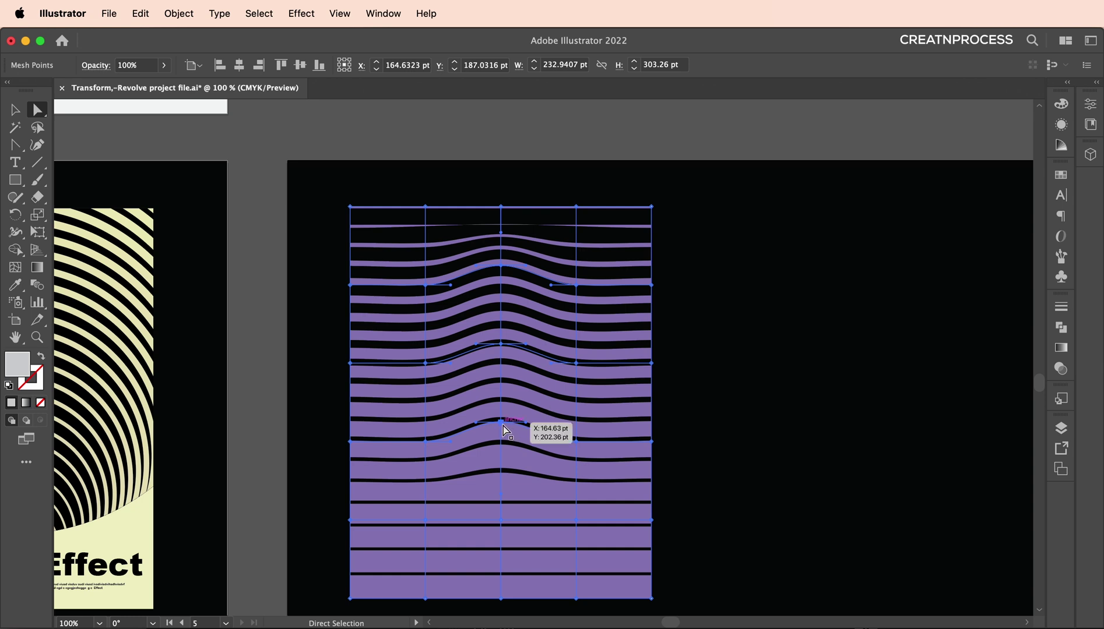
pyautogui.press('Up')
pyautogui.press('Up')
pyautogui.press('Up')
pyautogui.press('Up')
pyautogui.press('Up')
pyautogui.press('Up')
pyautogui.press('Up')
pyautogui.press('Up')
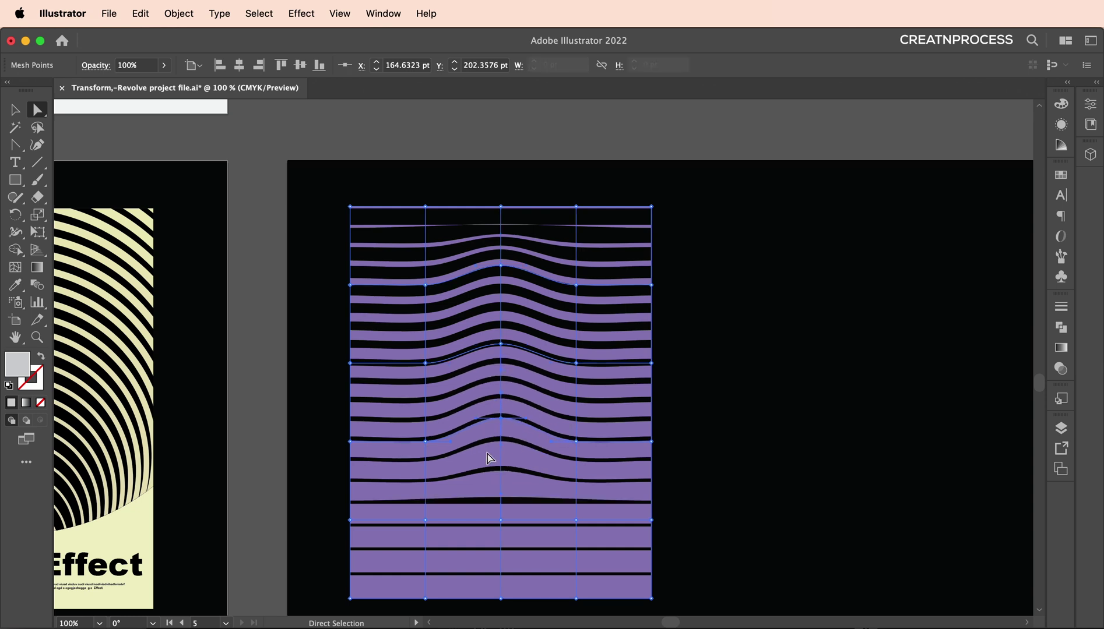
pyautogui.press('Up')
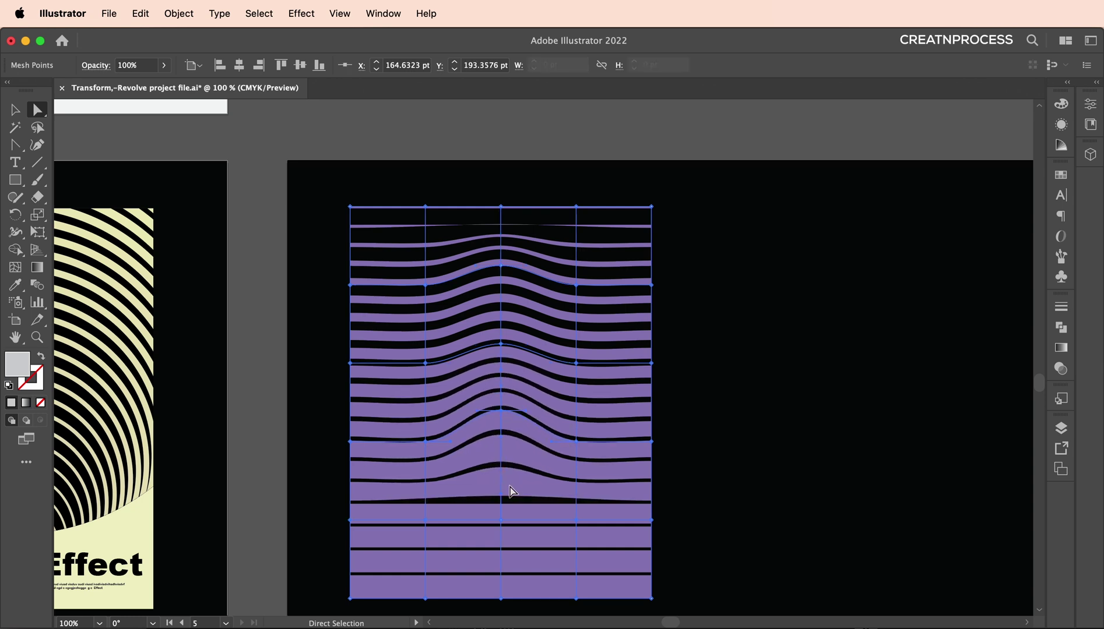
# Extend the upper handle of the lowest interior centre mesh point upward so the bars above it arch evenly
pyautogui.click(501, 520)
pyautogui.scroll(3, 501, 521)
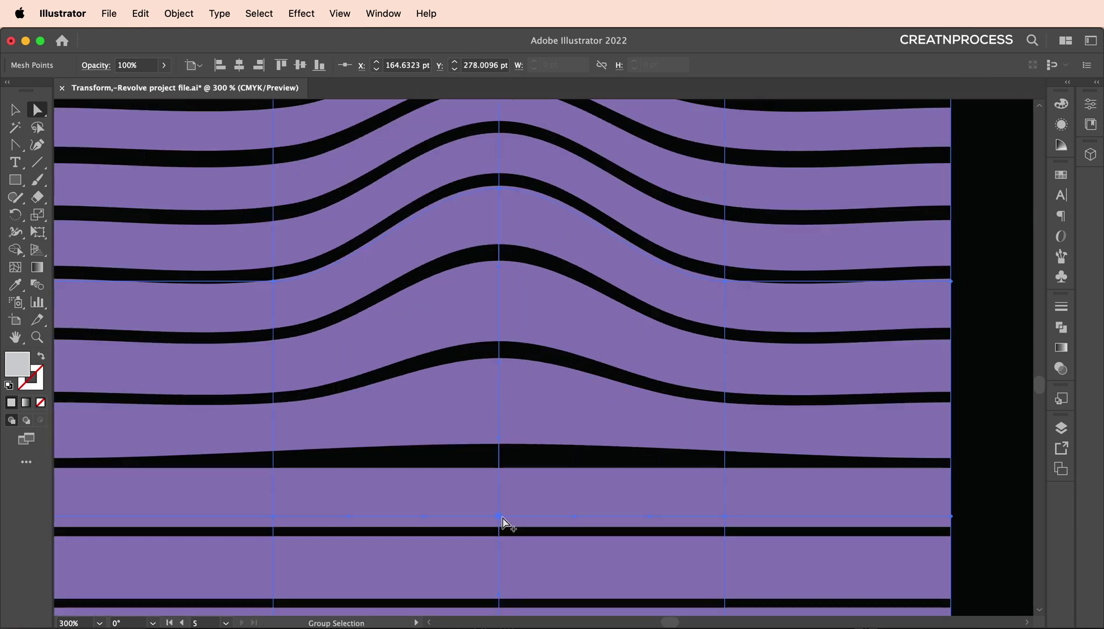
pyautogui.scroll(-2, 501, 424)
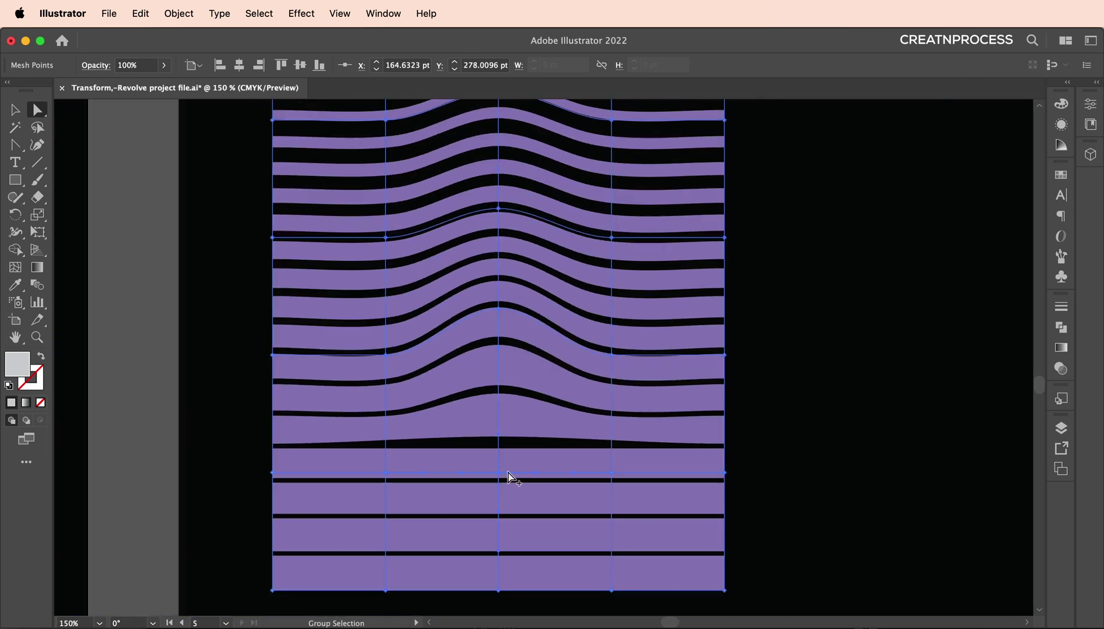
pyautogui.click(500, 431)
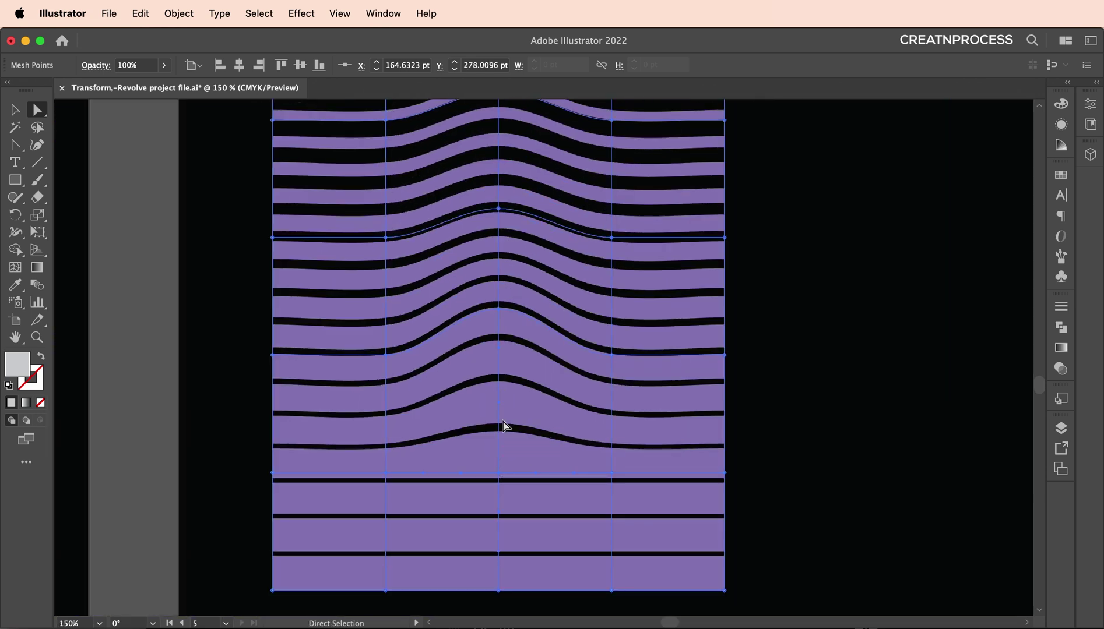
# Raise the second interior centre mesh point about 11 pt and lower the first one above it to Y 86.48 pt
pyautogui.scroll(3, 509, 349)
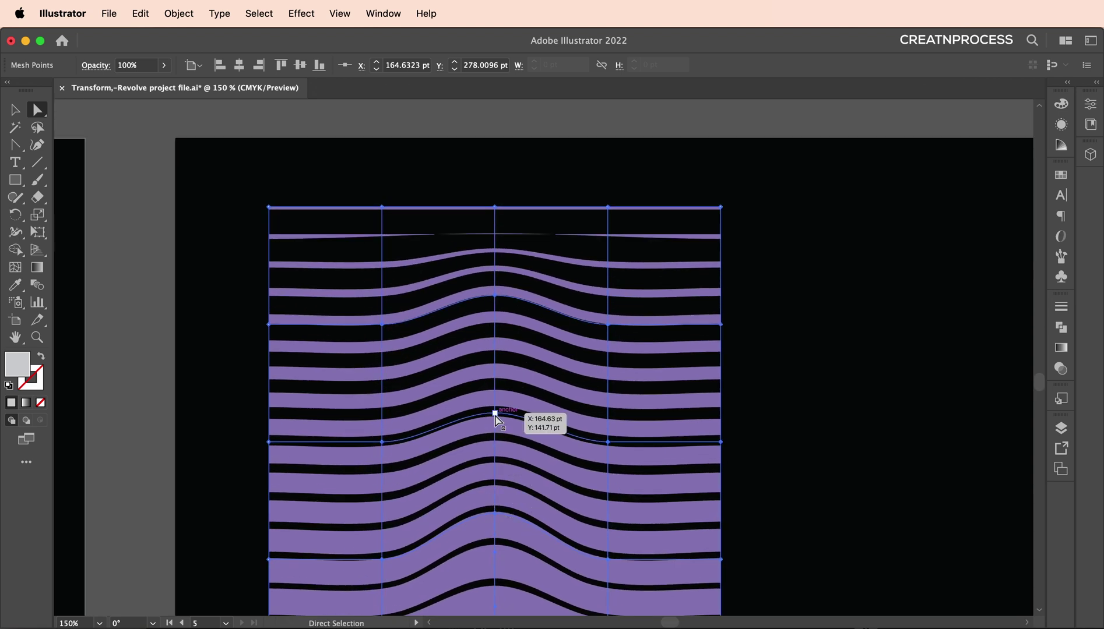
pyautogui.moveTo(496, 415); pyautogui.dragTo(495, 404)
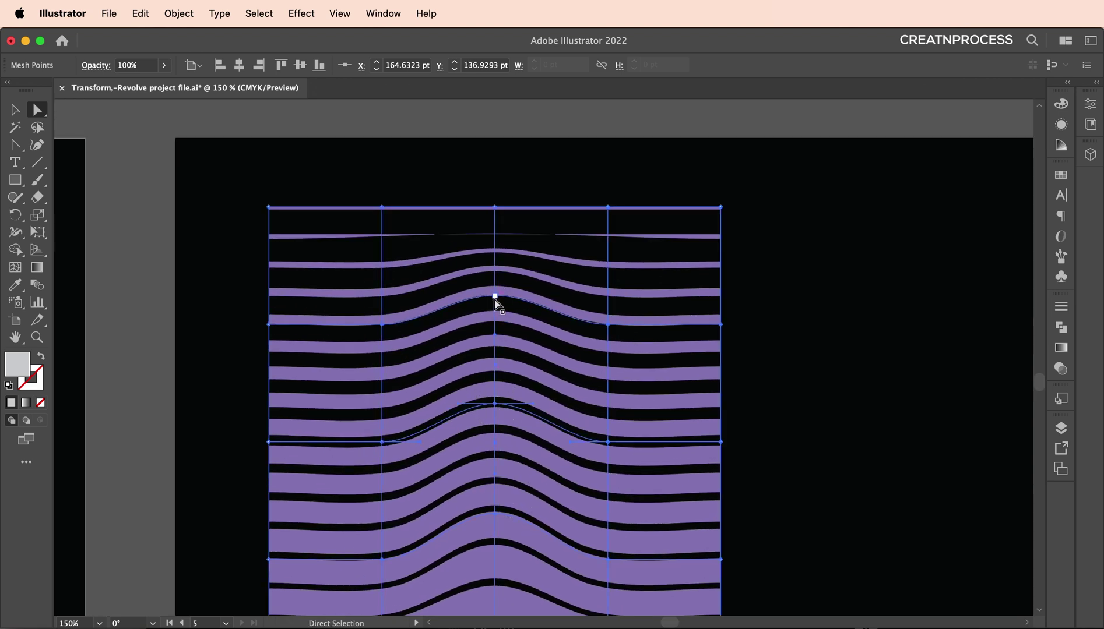
pyautogui.moveTo(495, 297); pyautogui.dragTo(495, 306)
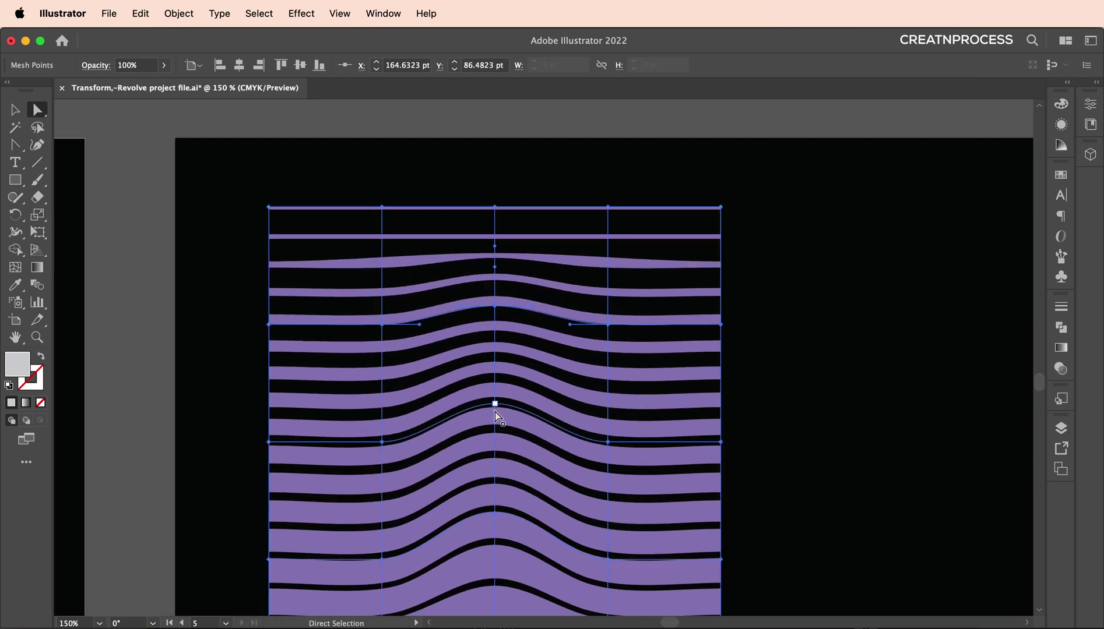
pyautogui.moveTo(495, 408); pyautogui.dragTo(492, 392)
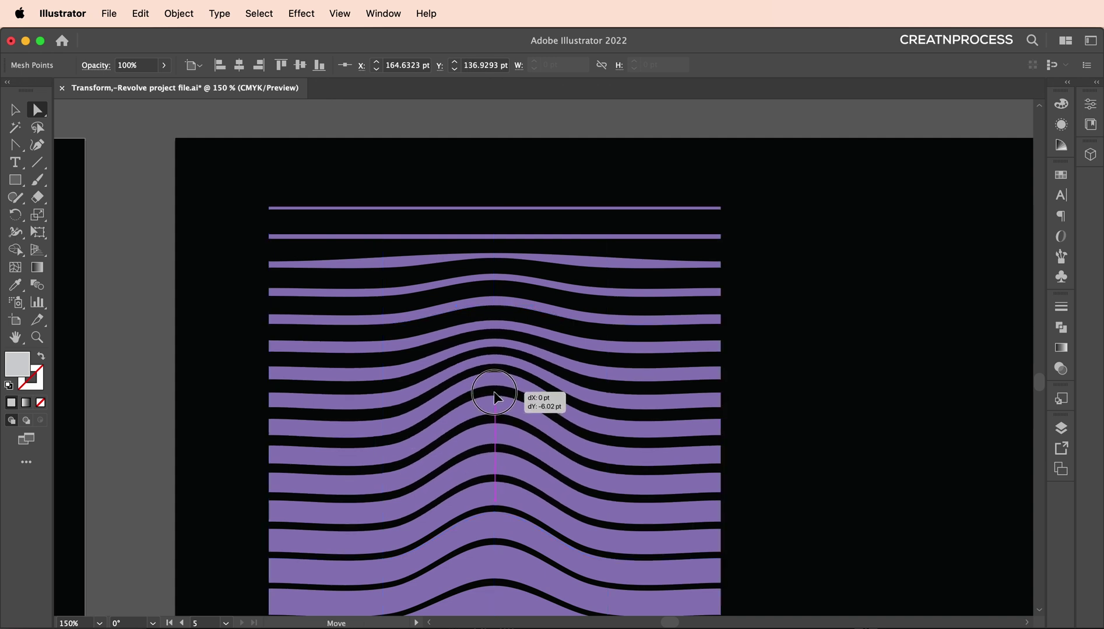
# Lengthen the upper handle of the third interior centre mesh point upward to tighten the bar curves above it
pyautogui.click(495, 514)
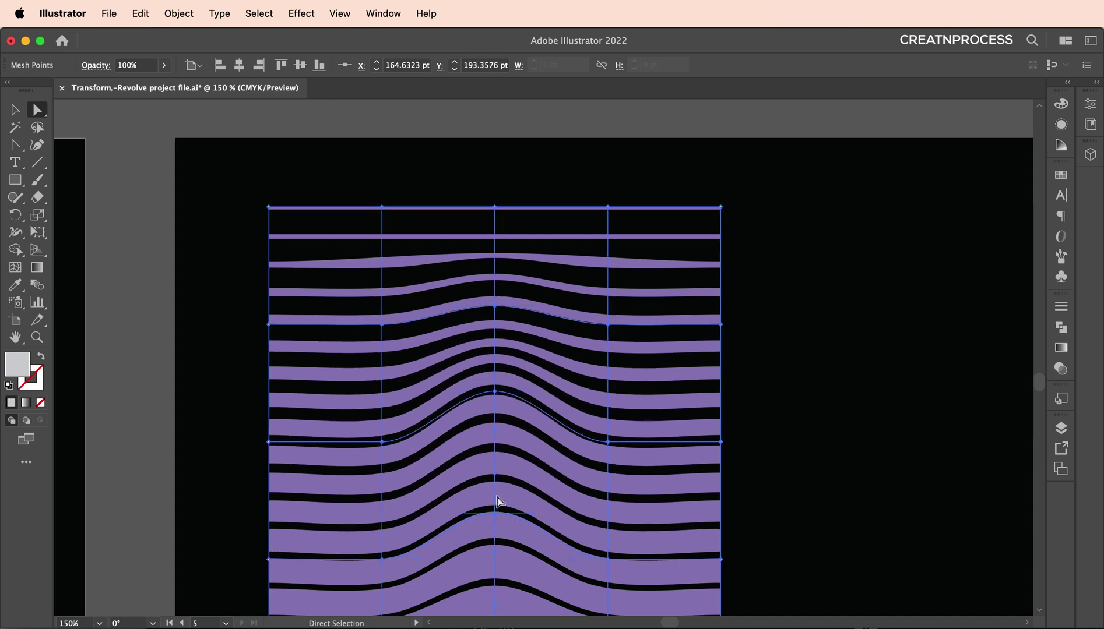
pyautogui.moveTo(496, 477); pyautogui.dragTo(499, 448)
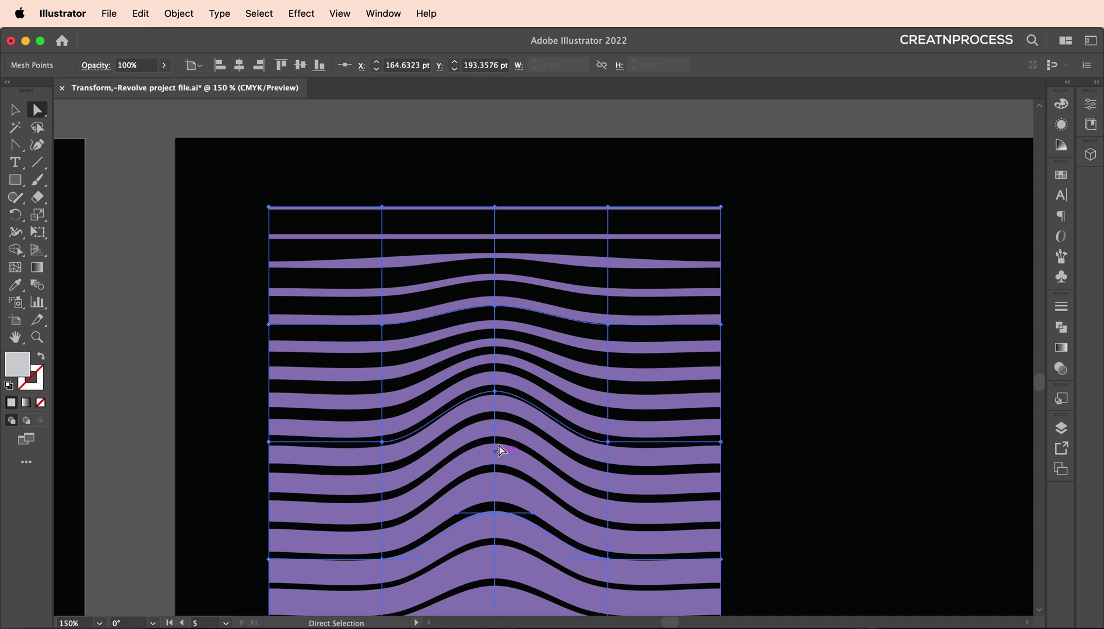
pyautogui.scroll(-5, 513, 498)
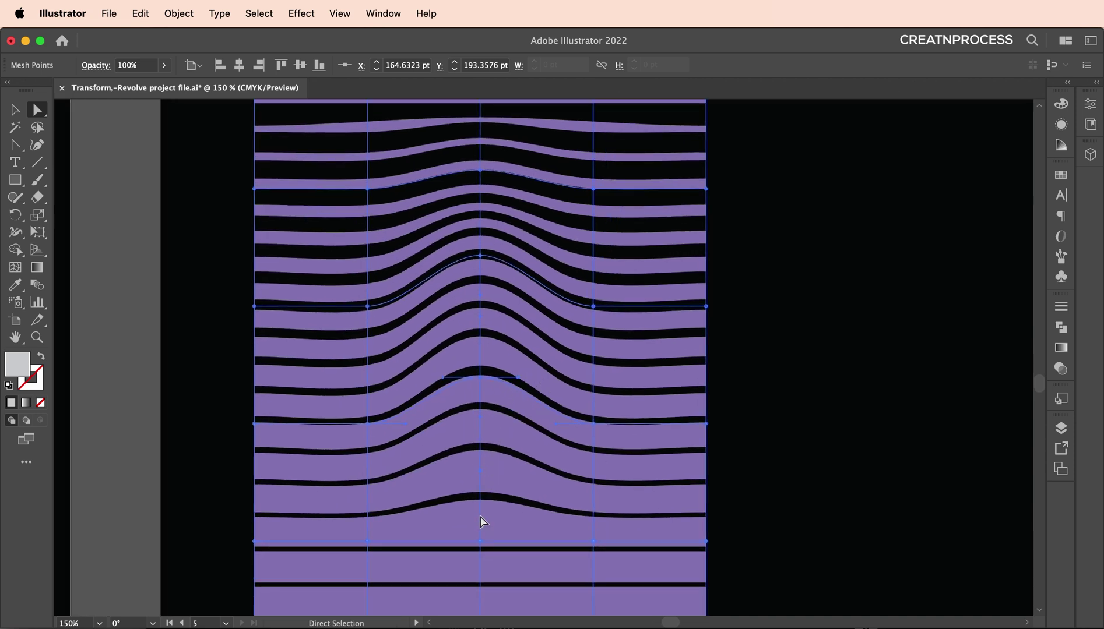
# Shorten the lower handle of the lowest raised centre mesh point so the bars beneath it arch higher, and deselect the mesh
pyautogui.moveTo(478, 450); pyautogui.dragTo(483, 448)
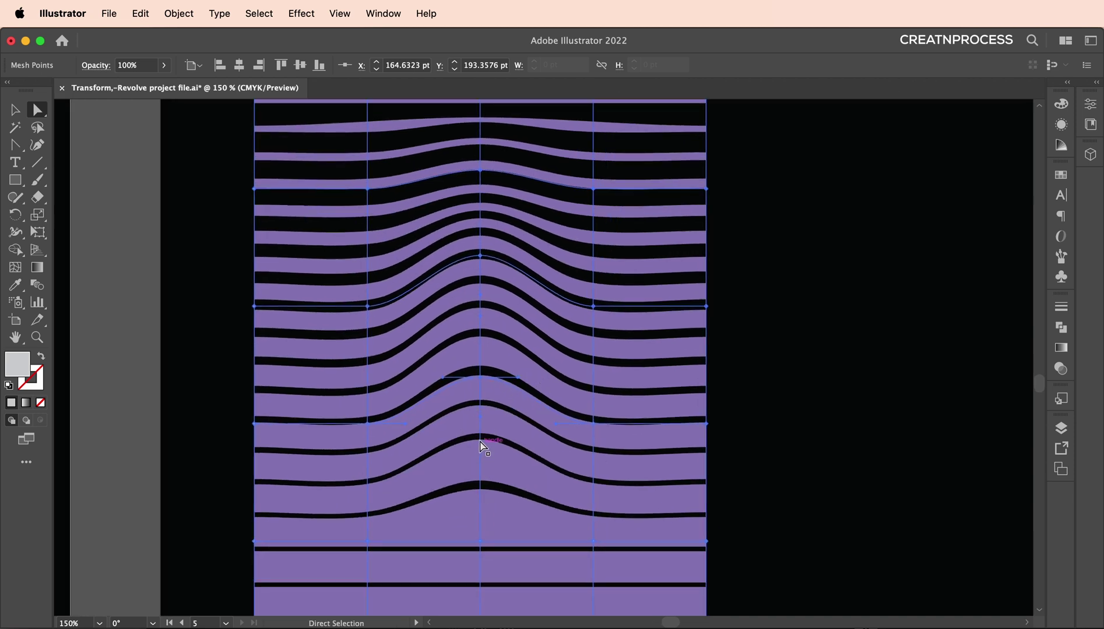
pyautogui.press('super+shift+a')
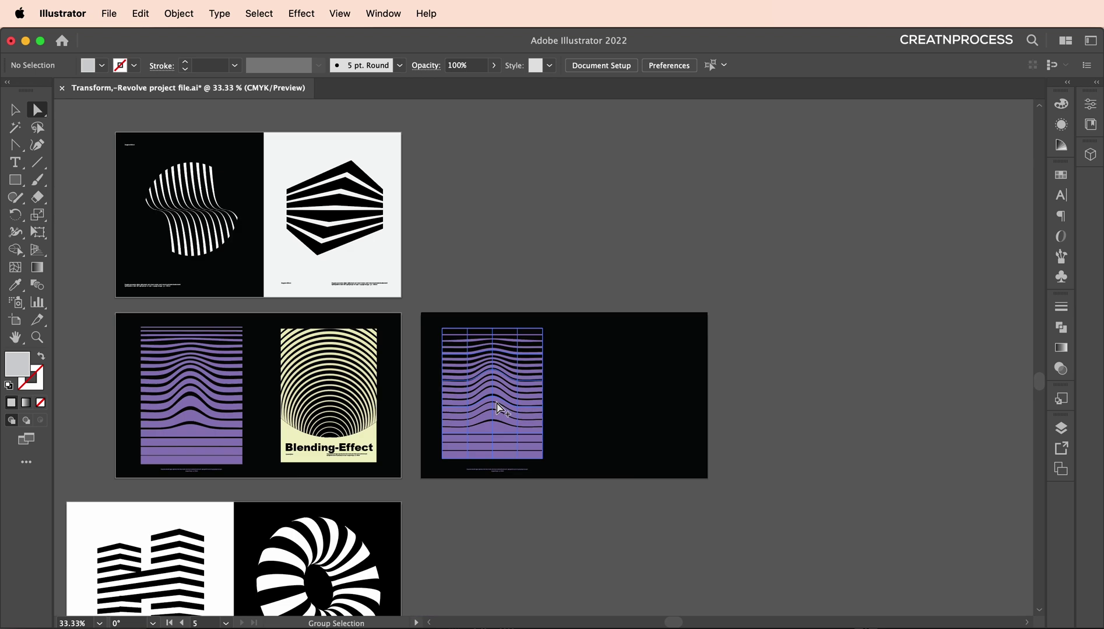
pyautogui.press('super+alt+0')
pyautogui.moveTo(606, 430); pyautogui.dragTo(676, 401)
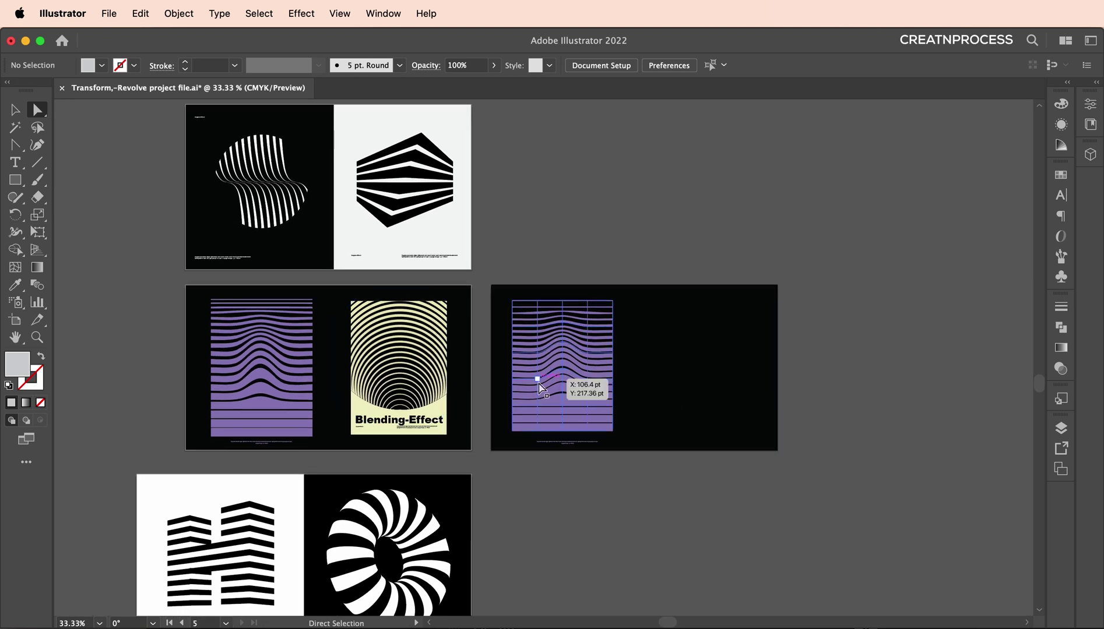
# Lengthen the lower handle of the first interior centre mesh point and the upper handle of the second to even out the bars between them
pyautogui.press('super+equal')
pyautogui.press('super+equal')
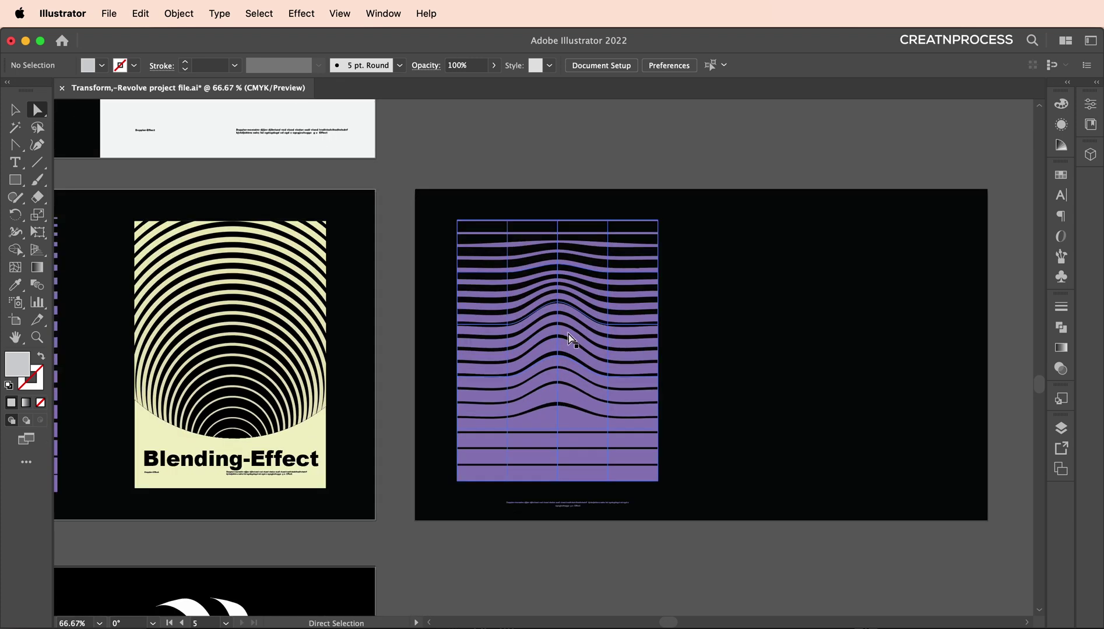
pyautogui.press('super+equal')
pyautogui.press('super+equal')
pyautogui.click(537, 288)
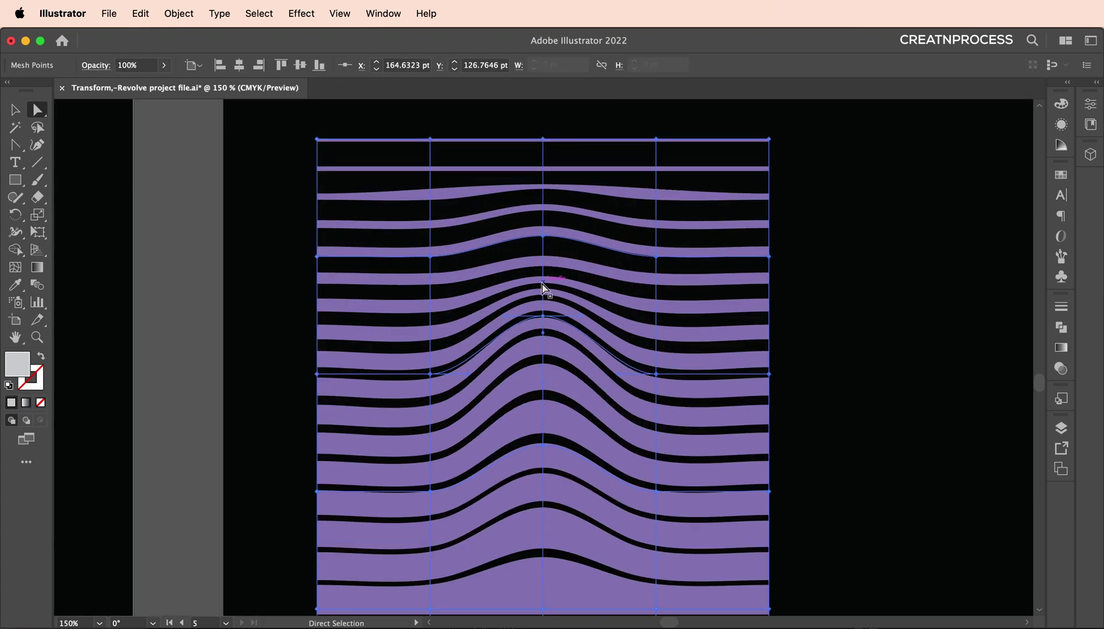
pyautogui.press('super+equal')
pyautogui.press('super+equal')
pyautogui.press('super+equal')
pyautogui.press('super+equal')
pyautogui.moveTo(536, 195); pyautogui.dragTo(534, 232)
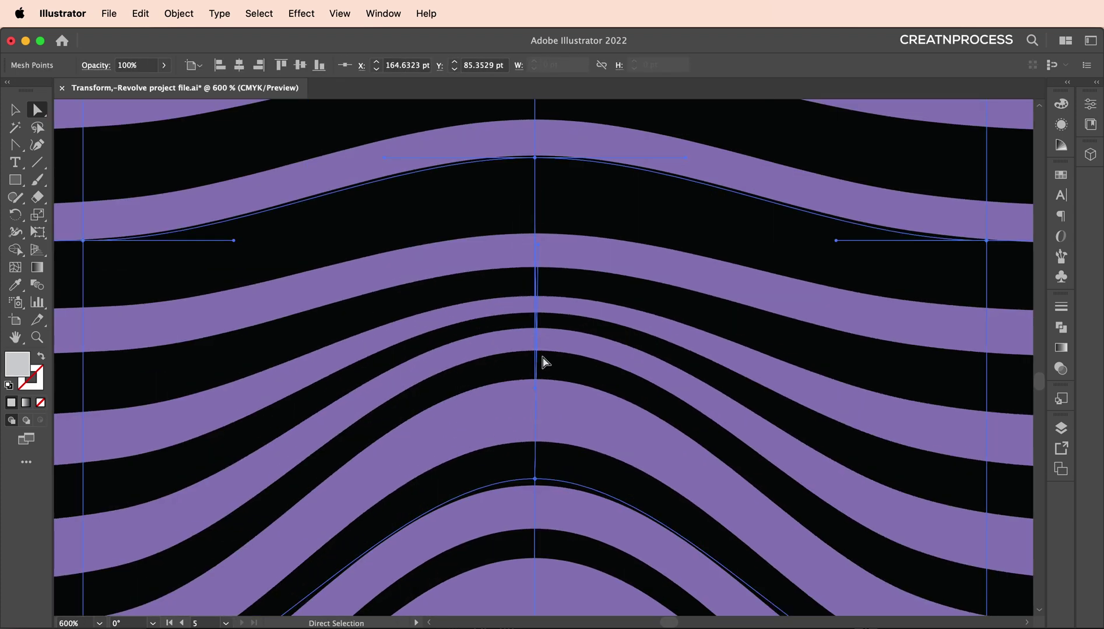
pyautogui.click(534, 479)
pyautogui.moveTo(535, 389); pyautogui.dragTo(538, 245)
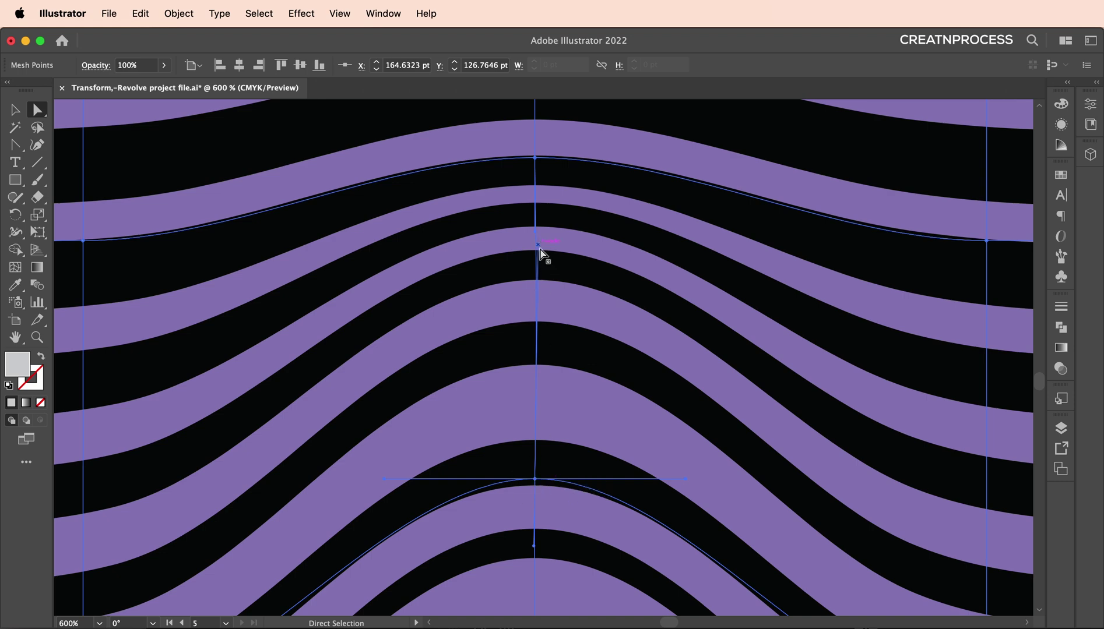
# Raise the third interior centre mesh point about 6 pt and adjust its lower handle to balance the bars beneath it
pyautogui.press('super+minus')
pyautogui.press('super+minus')
pyautogui.press('super+minus')
pyautogui.moveTo(536, 309); pyautogui.dragTo(535, 433)
pyautogui.scroll(2, 534, 354)
pyautogui.moveTo(535, 351); pyautogui.dragTo(534, 382)
pyautogui.scroll(-2, 541, 382)
pyautogui.scroll(-4, 541, 373)
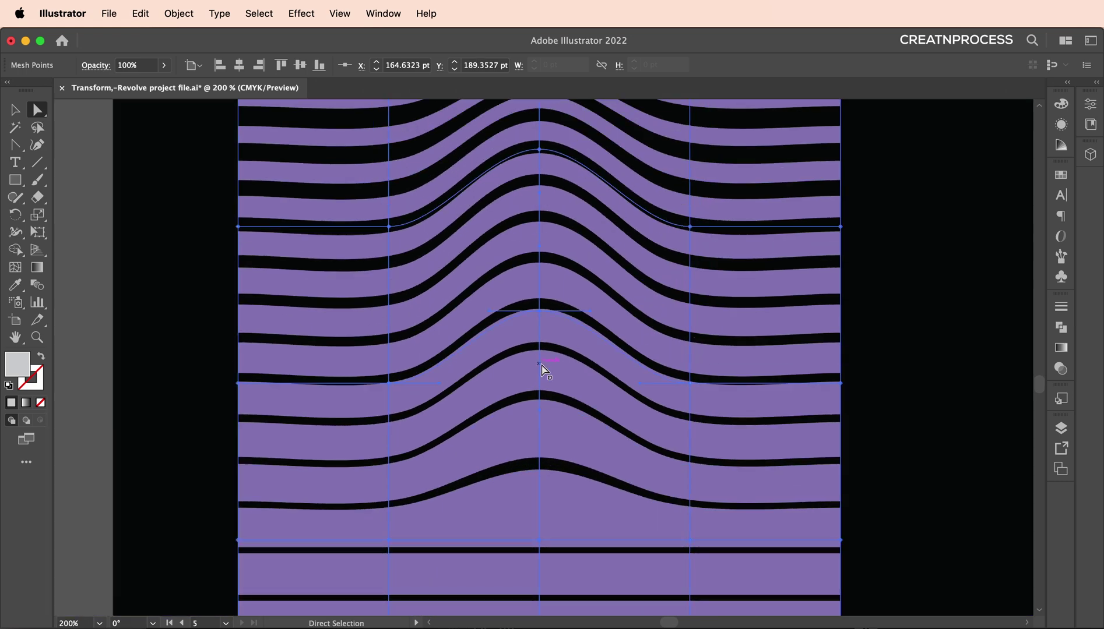
pyautogui.moveTo(539, 311); pyautogui.dragTo(539, 306)
pyautogui.moveTo(539, 358)
pyautogui.mouseDown()
pyautogui.moveTo(539, 374)
pyautogui.moveTo(540, 349)
pyautogui.mouseUp()
# Compare the spacing and width of the reshaped wave with the purple wave on the finished reference poster
pyautogui.scroll(-2, 542, 378)
pyautogui.click(539, 475)
pyautogui.scroll(-2, 557, 382)
pyautogui.click(825, 368)
pyautogui.moveTo(705, 348); pyautogui.dragTo(724, 408)
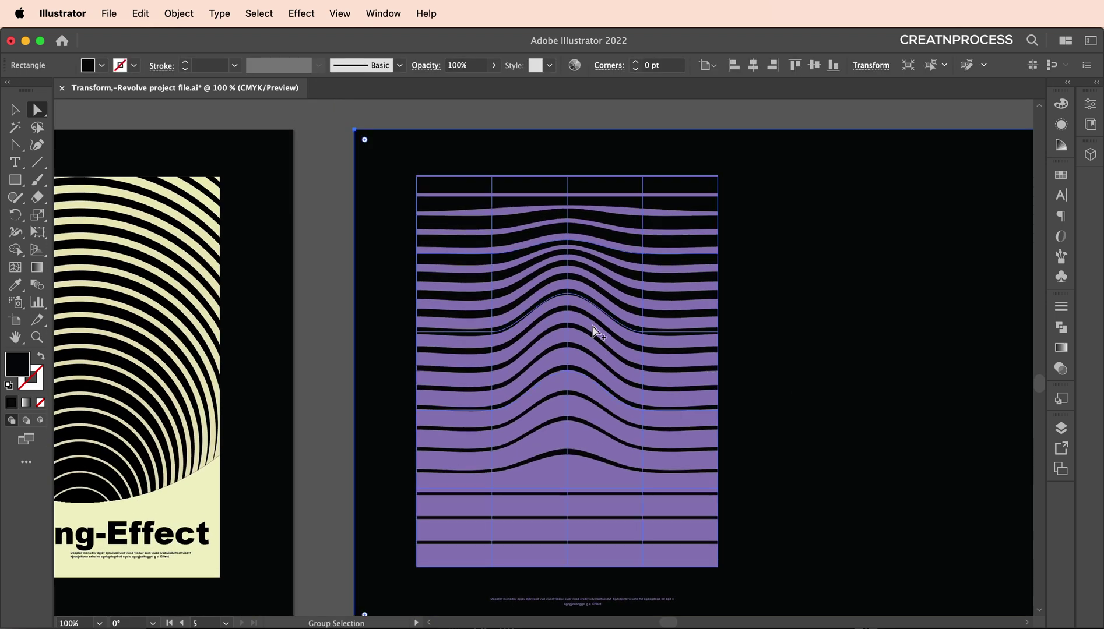
pyautogui.scroll(-1, 536, 368)
pyautogui.moveTo(426, 372); pyautogui.dragTo(987, 335)
pyautogui.scroll(2, 545, 359)
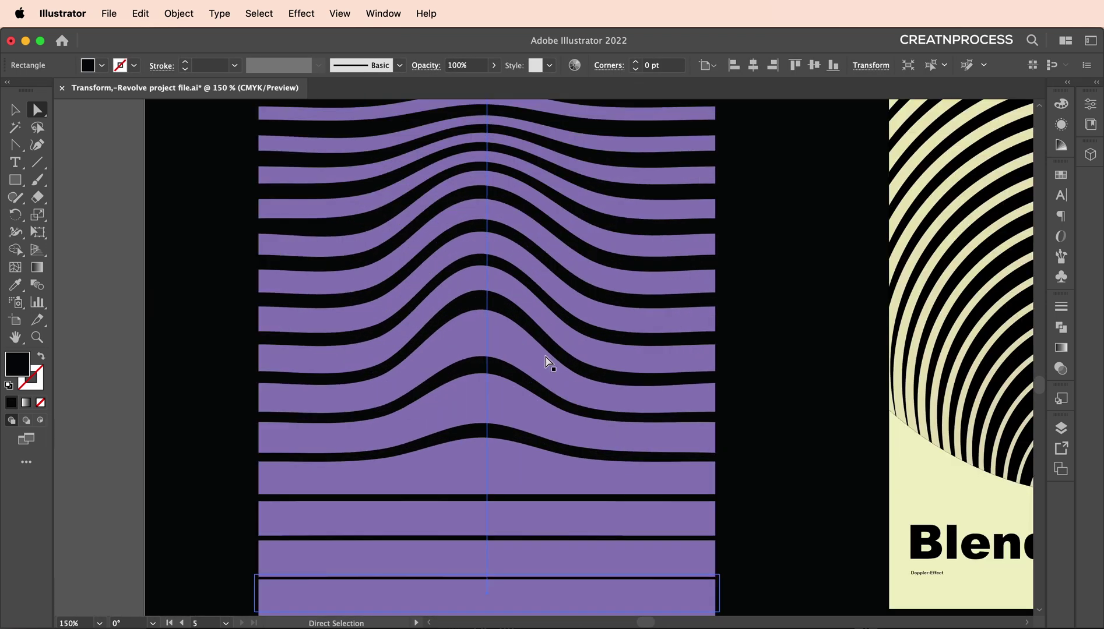
pyautogui.scroll(-2, 650, 299)
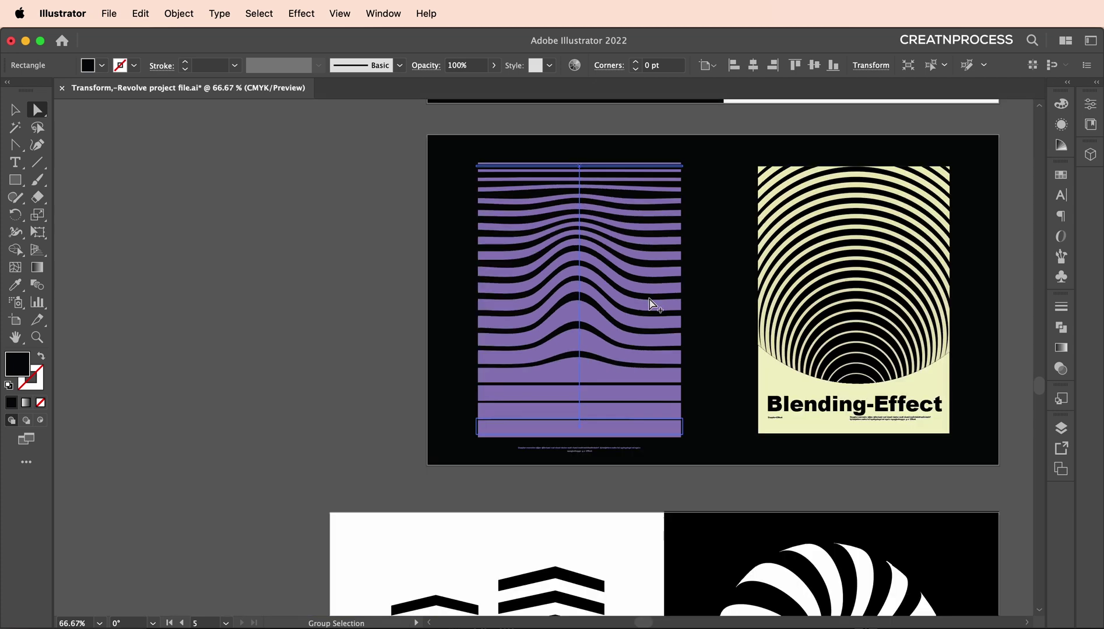
pyautogui.moveTo(880, 286); pyautogui.dragTo(476, 294)
pyautogui.moveTo(739, 287); pyautogui.dragTo(512, 287)
pyautogui.scroll(1, 512, 287)
# Select the second and third interior mesh points on both side columns and widen them symmetrically to X 86.33 and 242.93 pt with Free Transform
pyautogui.click(580, 297)
pyautogui.scroll(1, 614, 290)
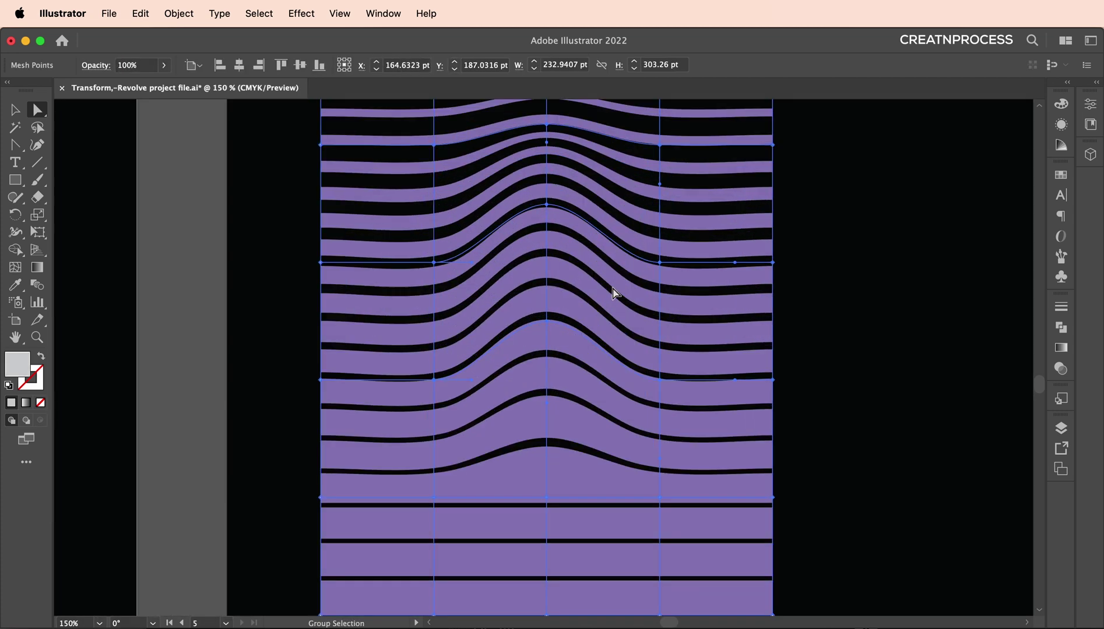
pyautogui.moveTo(637, 274); pyautogui.dragTo(553, 273)
pyautogui.click(577, 261)
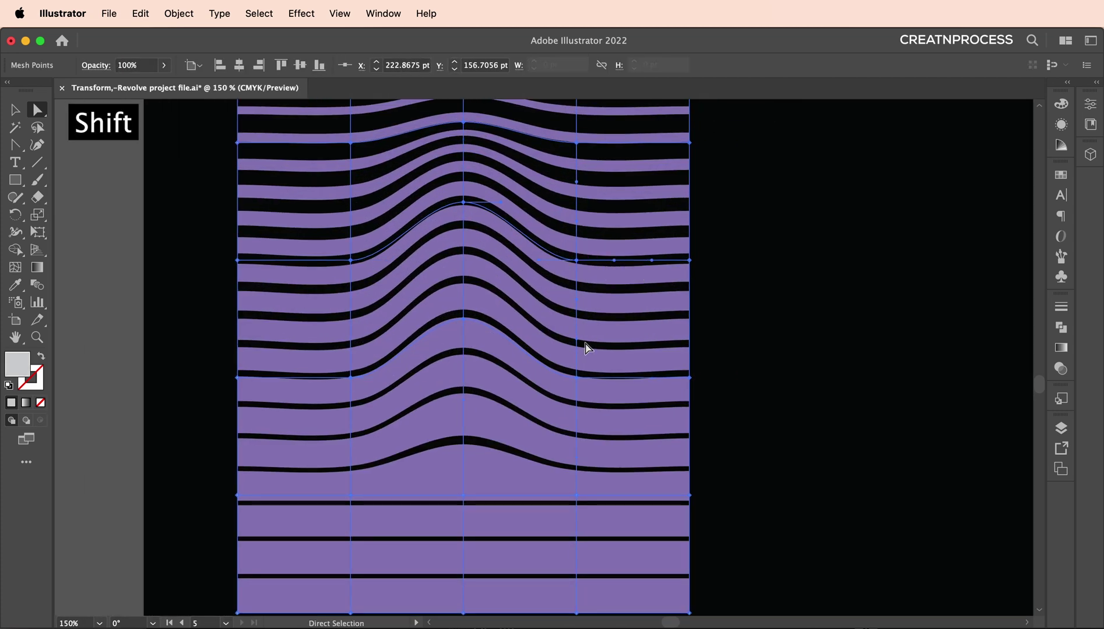
pyautogui.keyDown('shift'); pyautogui.click(577, 379); pyautogui.keyUp('shift')
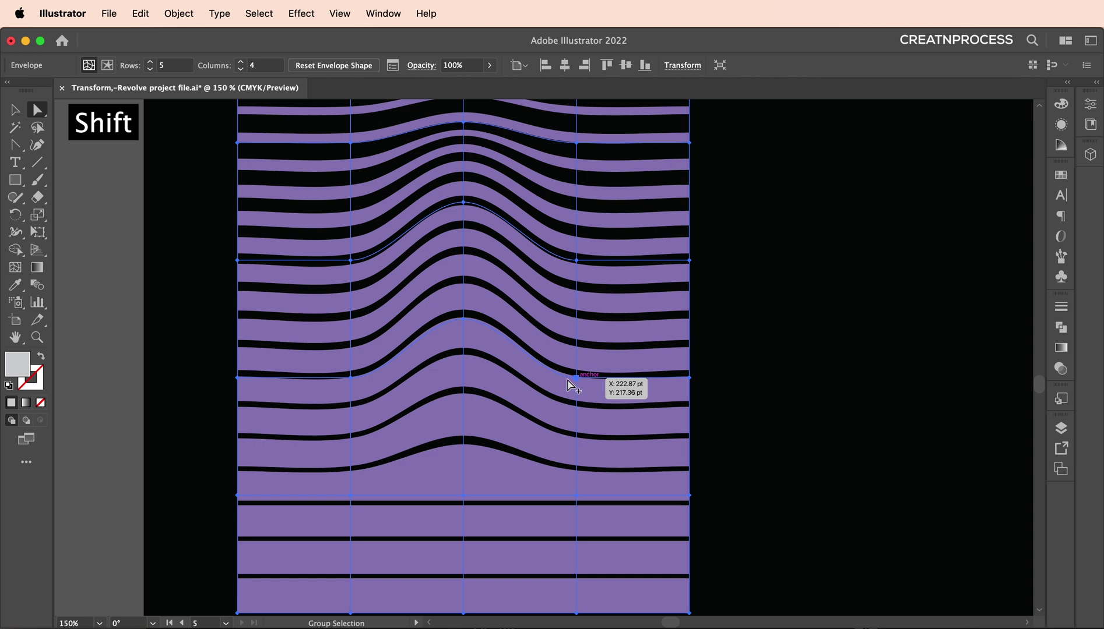
pyautogui.click(350, 261)
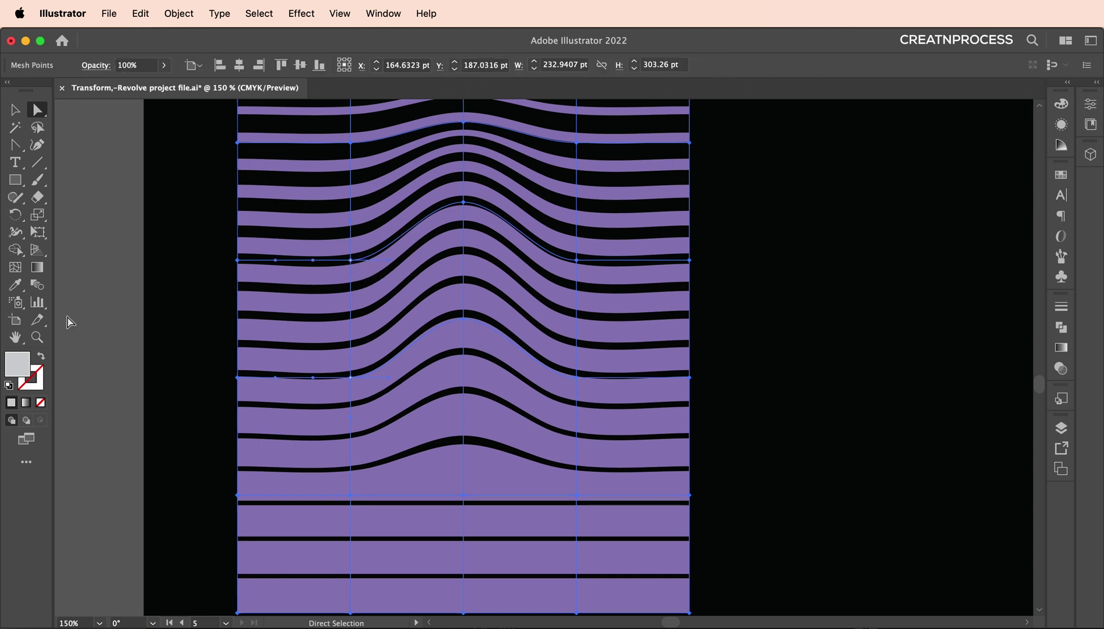
pyautogui.click(39, 233)
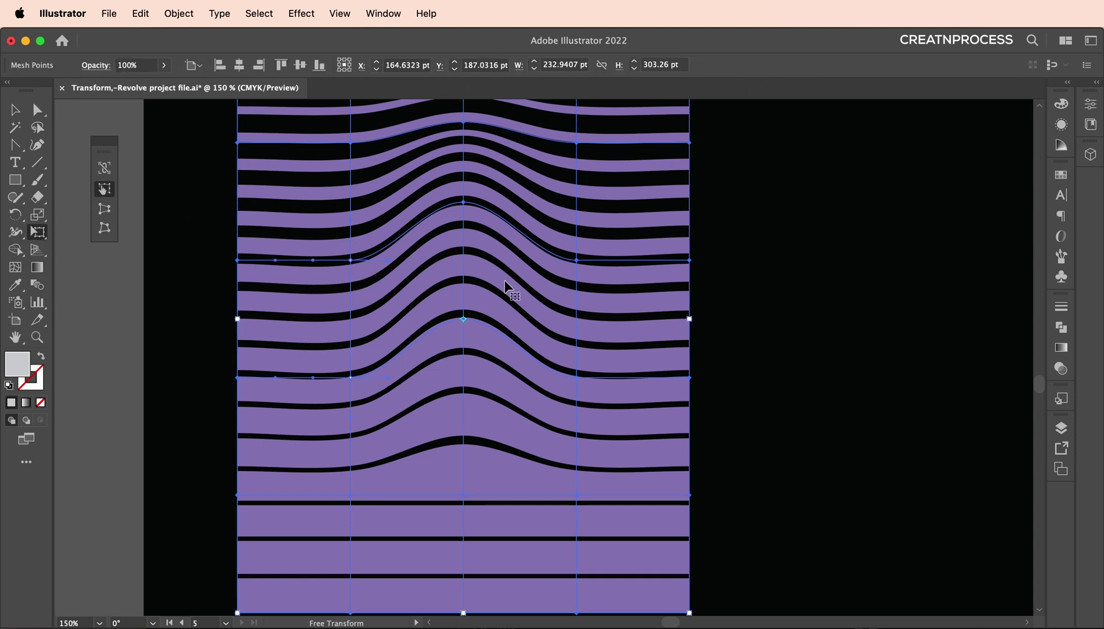
pyautogui.moveTo(691, 320); pyautogui.dragTo(714, 328)
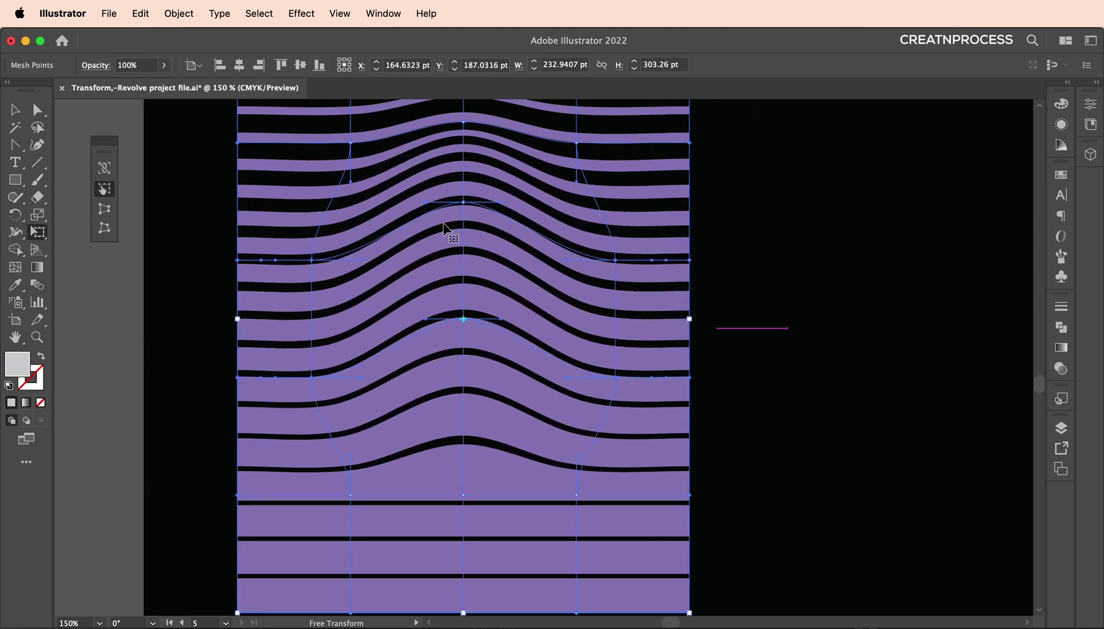
pyautogui.click(45, 111)
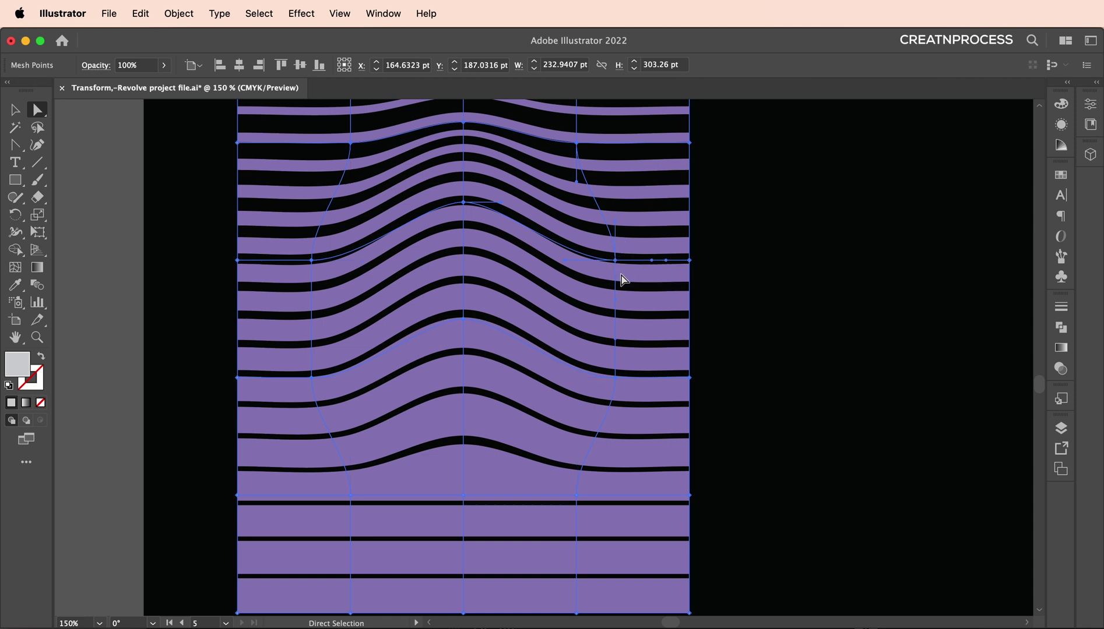
# Adjust the vertical handles of the four widened side mesh points so both mesh columns bow outward smoothly
pyautogui.click(615, 260)
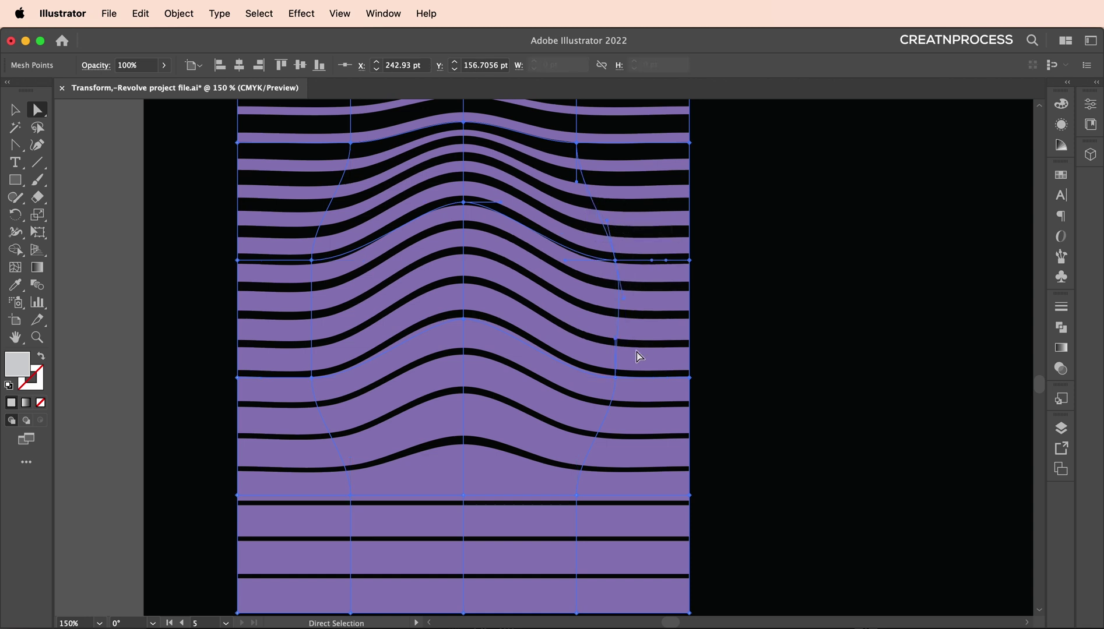
pyautogui.click(615, 377)
pyautogui.moveTo(620, 421); pyautogui.dragTo(607, 417)
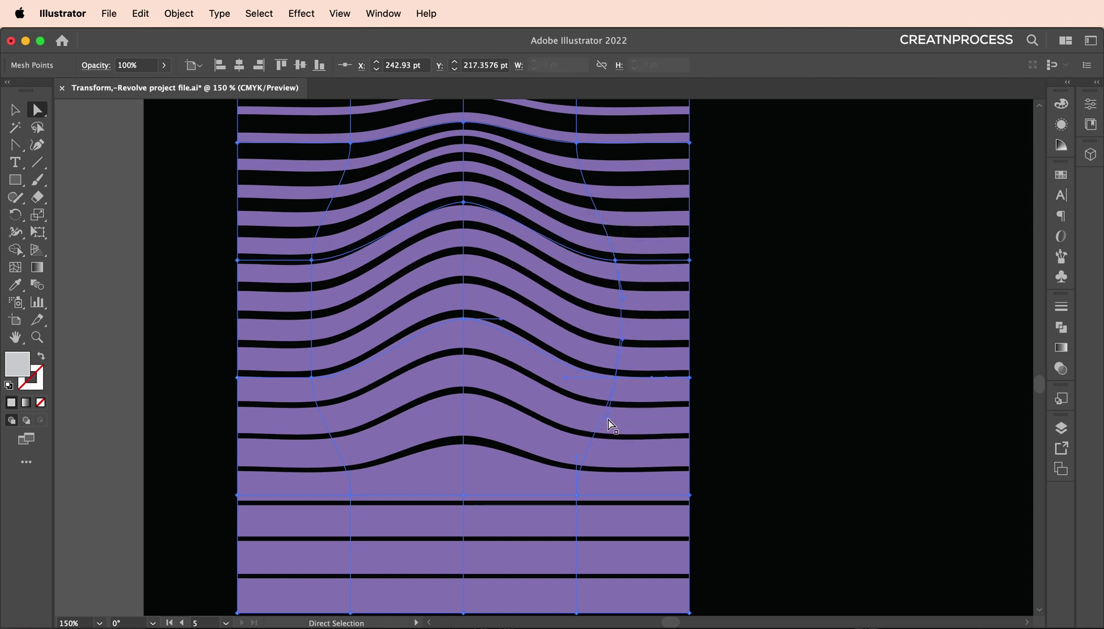
pyautogui.click(311, 378)
pyautogui.scroll(3, 338, 363)
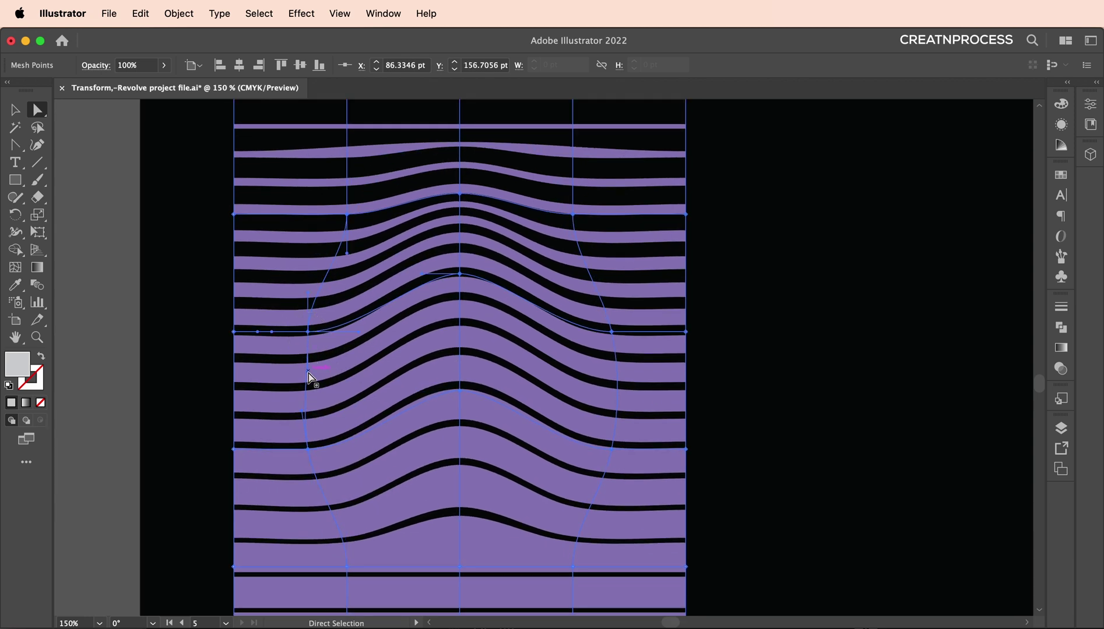
pyautogui.scroll(3, 322, 376)
pyautogui.hscroll(1, 322, 375)
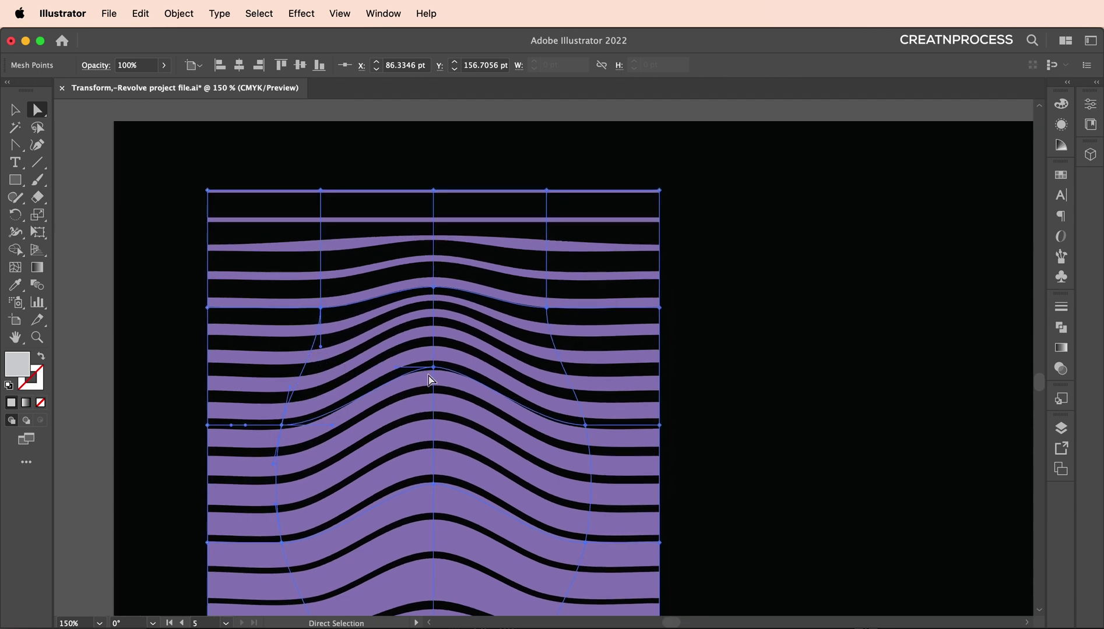
# Raise the second and third interior centre mesh points to heighten the wave's peak, and deselect the mesh
pyautogui.moveTo(433, 367); pyautogui.dragTo(431, 345)
pyautogui.scroll(-3, 433, 360)
pyautogui.press('super+minus')
pyautogui.press('super+minus')
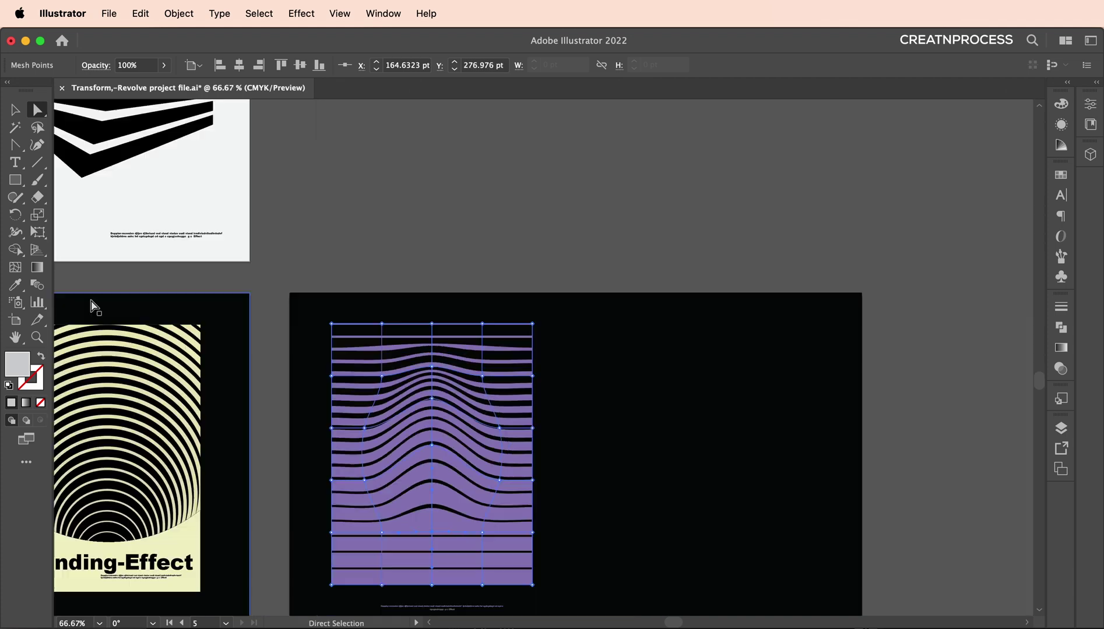
pyautogui.click(16, 112)
pyautogui.click(360, 203)
pyautogui.press('super+minus')
pyautogui.moveTo(471, 388); pyautogui.dragTo(657, 310)
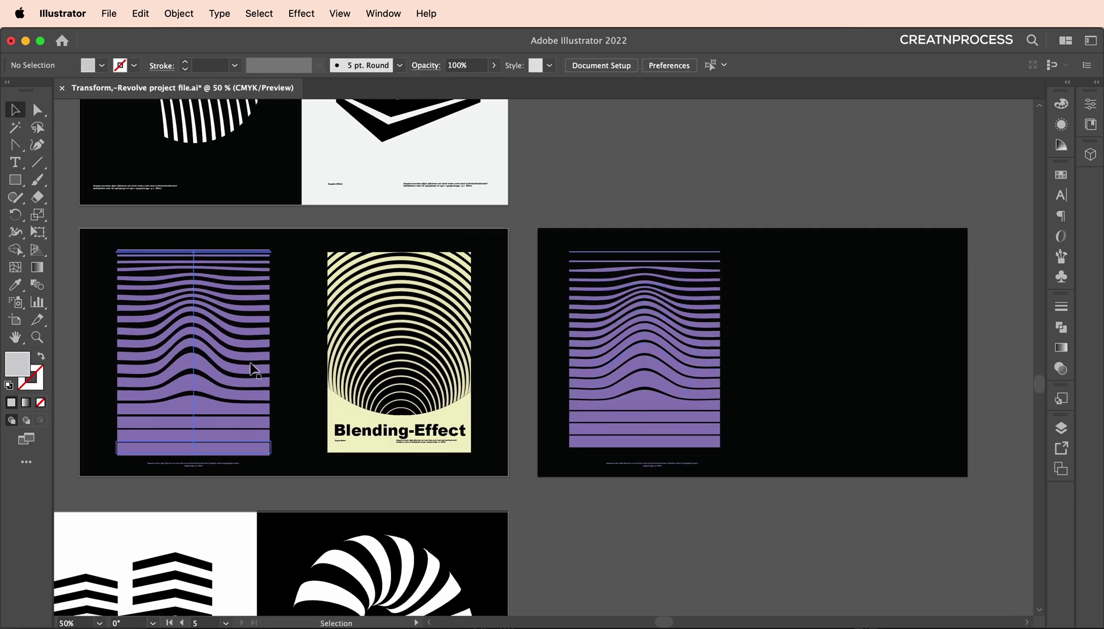
# Edit the envelope's contents and set the bar blend to 15 specified steps
pyautogui.scroll(3, 677, 354)
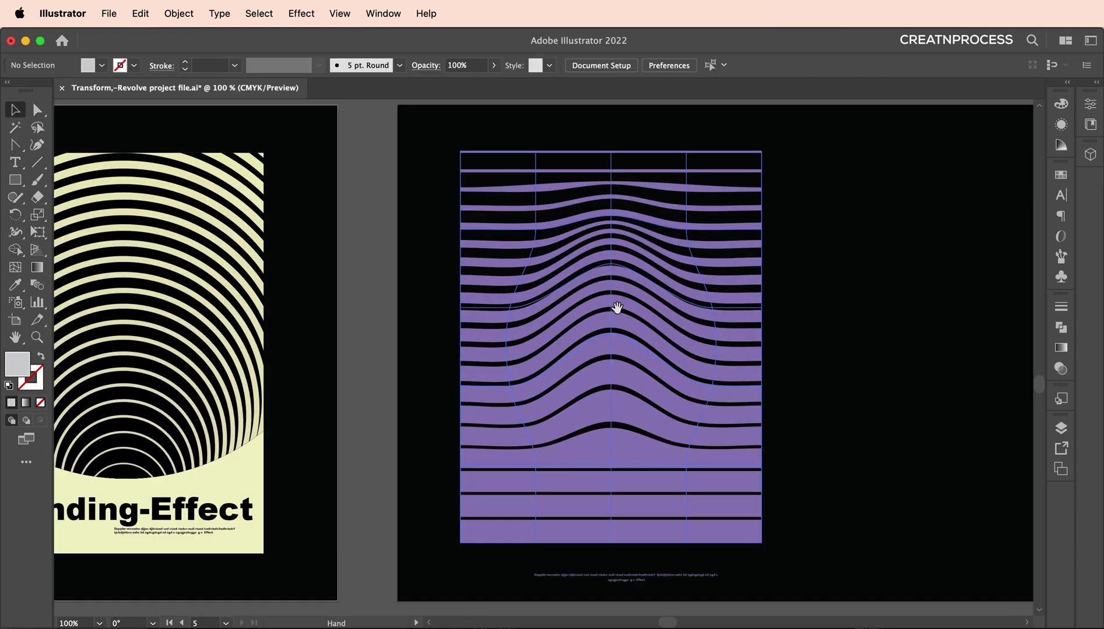
pyautogui.moveTo(617, 307); pyautogui.dragTo(461, 350)
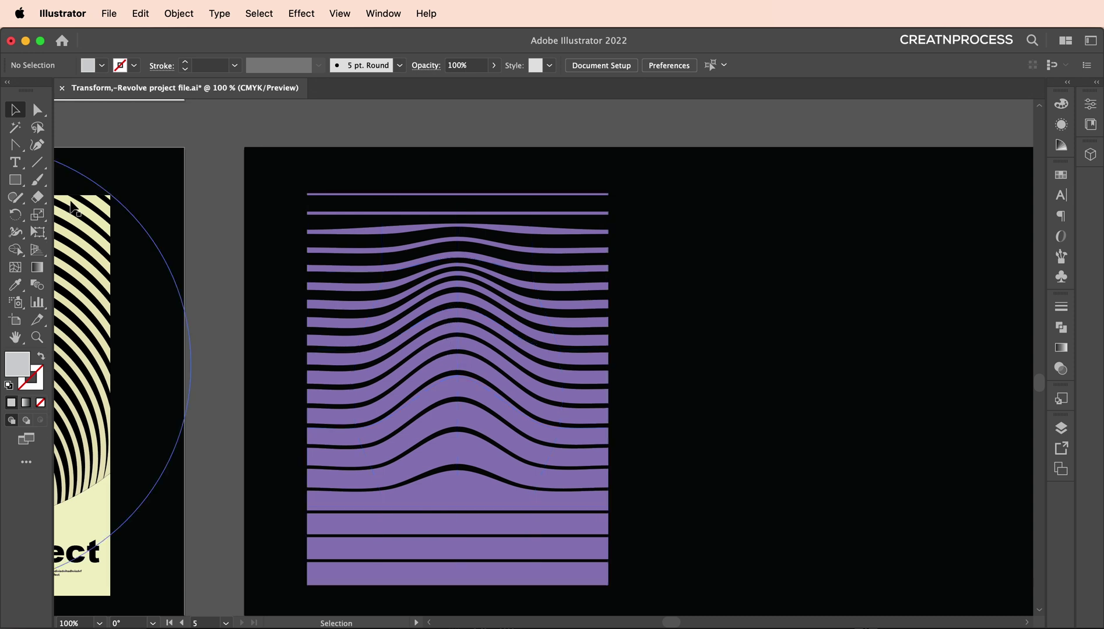
pyautogui.click(438, 309)
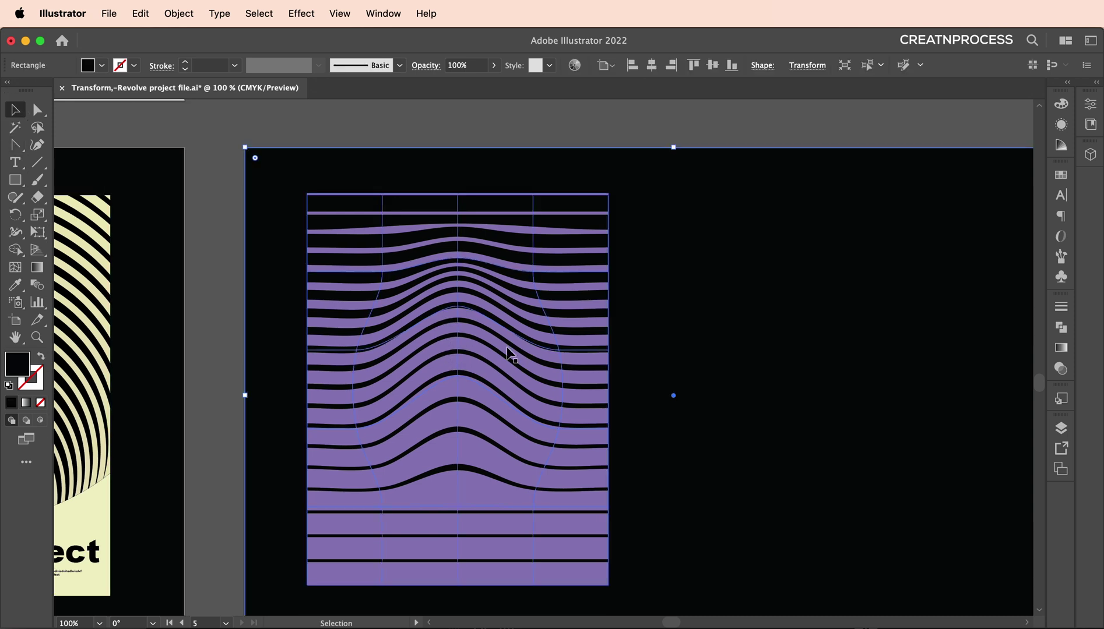
pyautogui.doubleClick(492, 385)
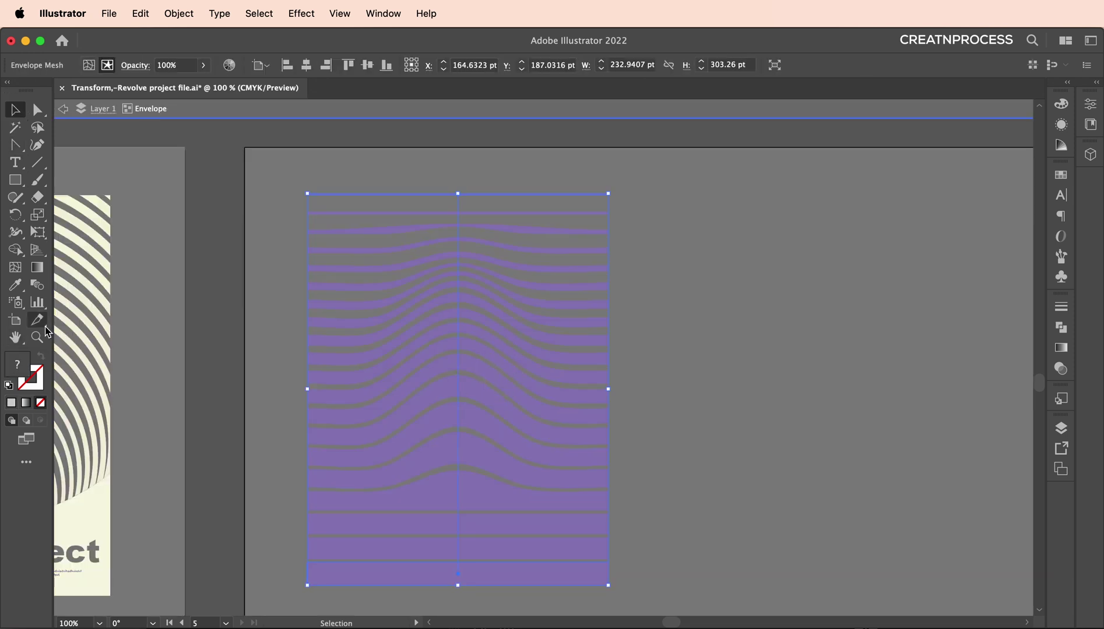
pyautogui.doubleClick(46, 293)
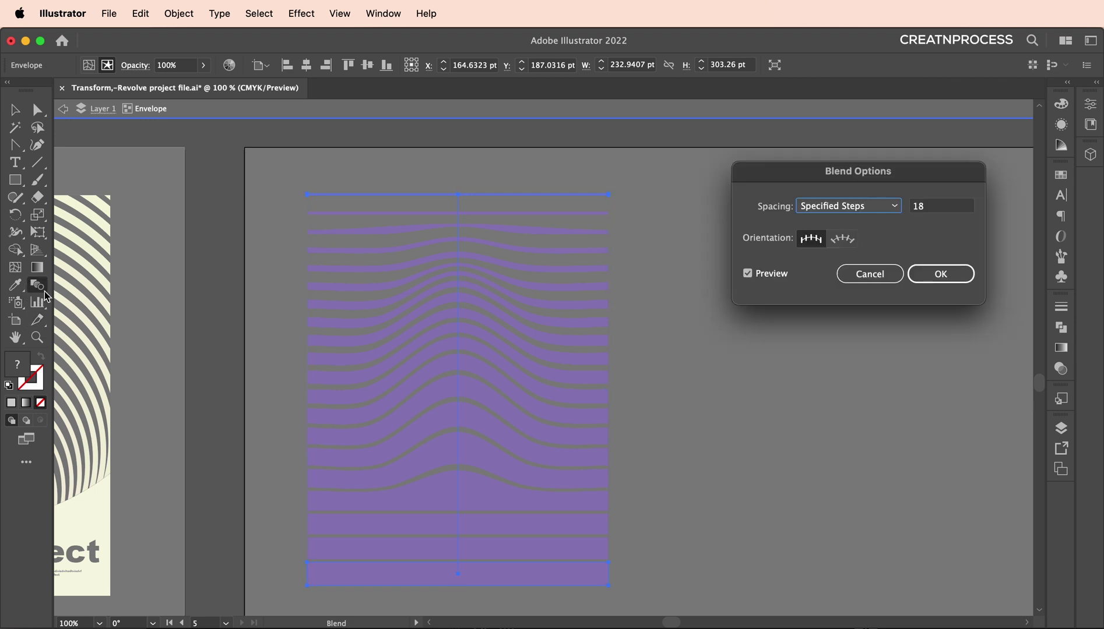
pyautogui.click(925, 210)
pyautogui.press('Up')
pyautogui.press('Up')
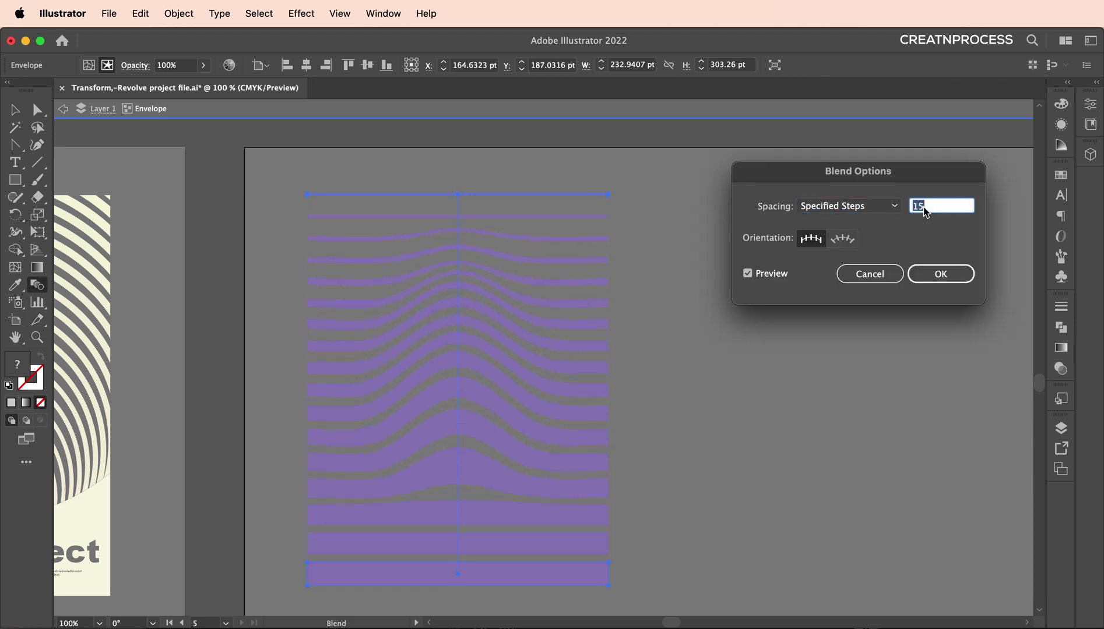
pyautogui.press('Return')
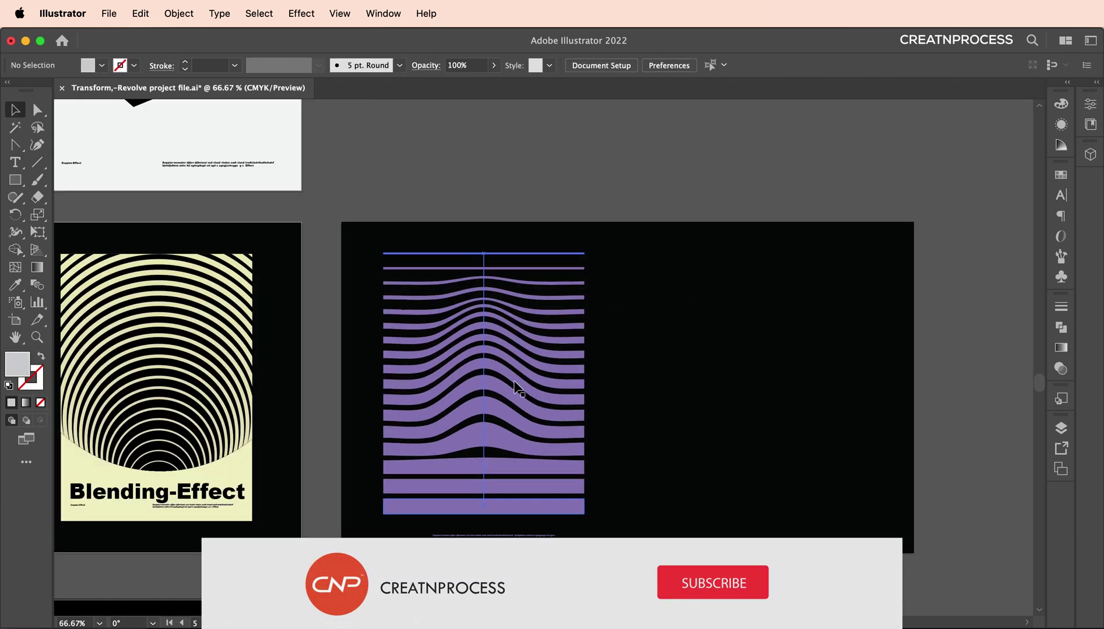
# Examine the concentric circles of the reference Blending-Effect poster
pyautogui.moveTo(393, 373); pyautogui.dragTo(629, 351)
pyautogui.scroll(2, 432, 365)
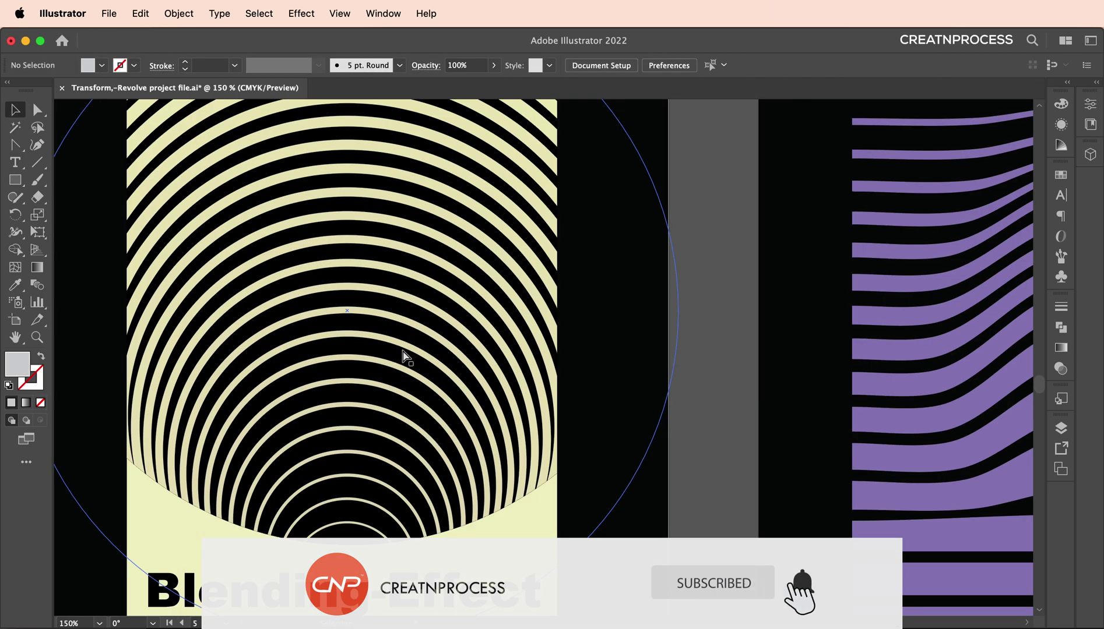
pyautogui.moveTo(379, 355); pyautogui.dragTo(444, 364)
pyautogui.press('super+z')
pyautogui.scroll(-2, 443, 366)
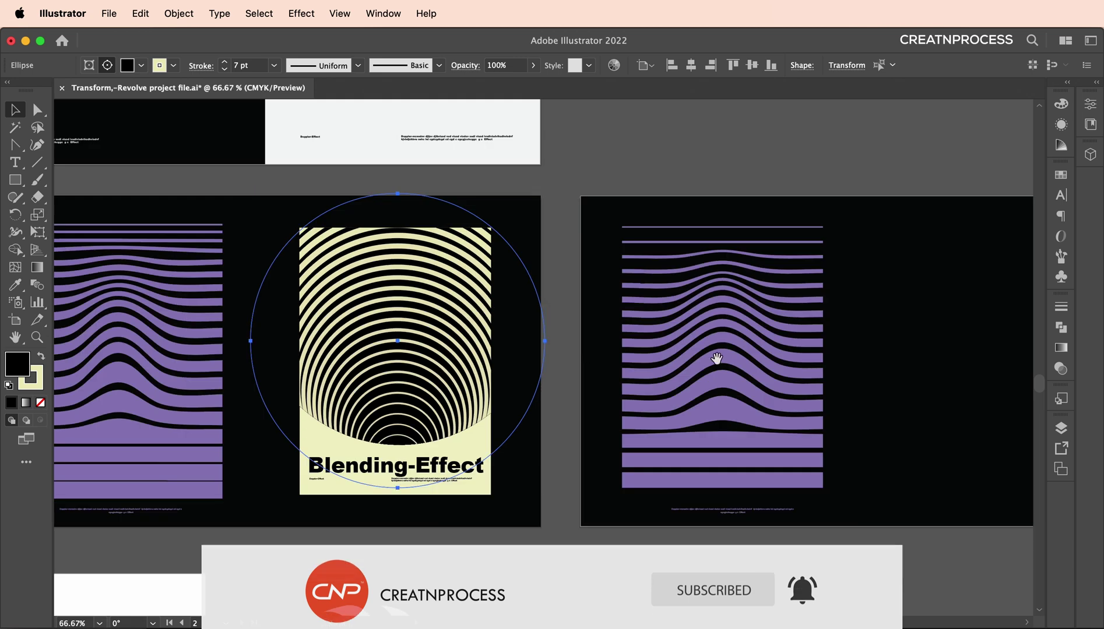
# Draw a small black circle low on the artboard's empty half, with a cream stroke of 0.25 pt
pyautogui.moveTo(823, 355); pyautogui.dragTo(575, 336)
pyautogui.click(15, 179)
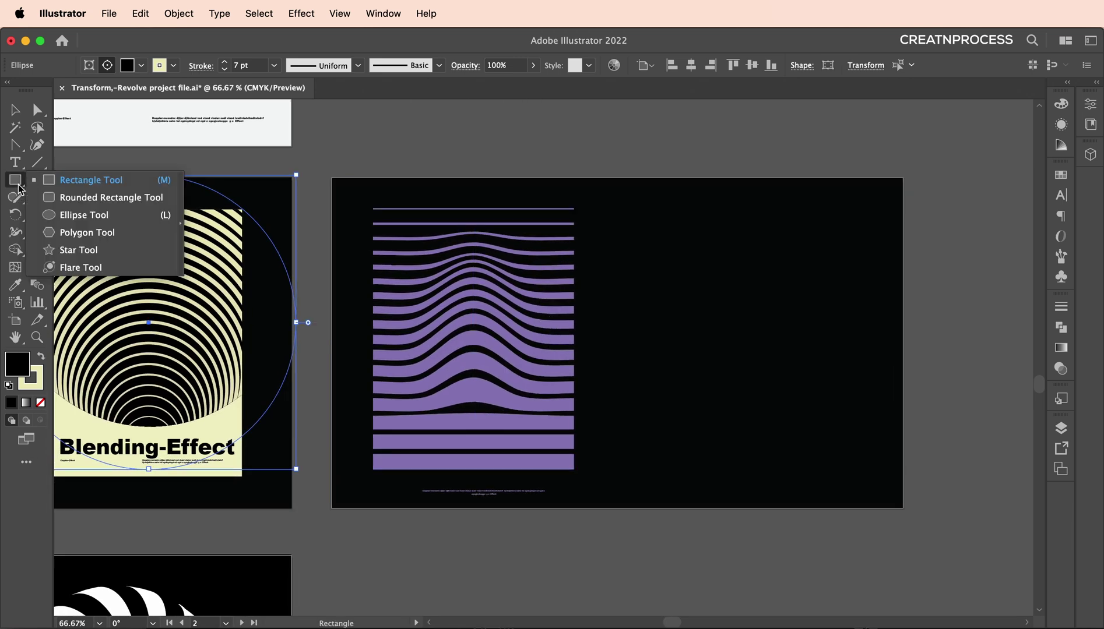
pyautogui.click(64, 216)
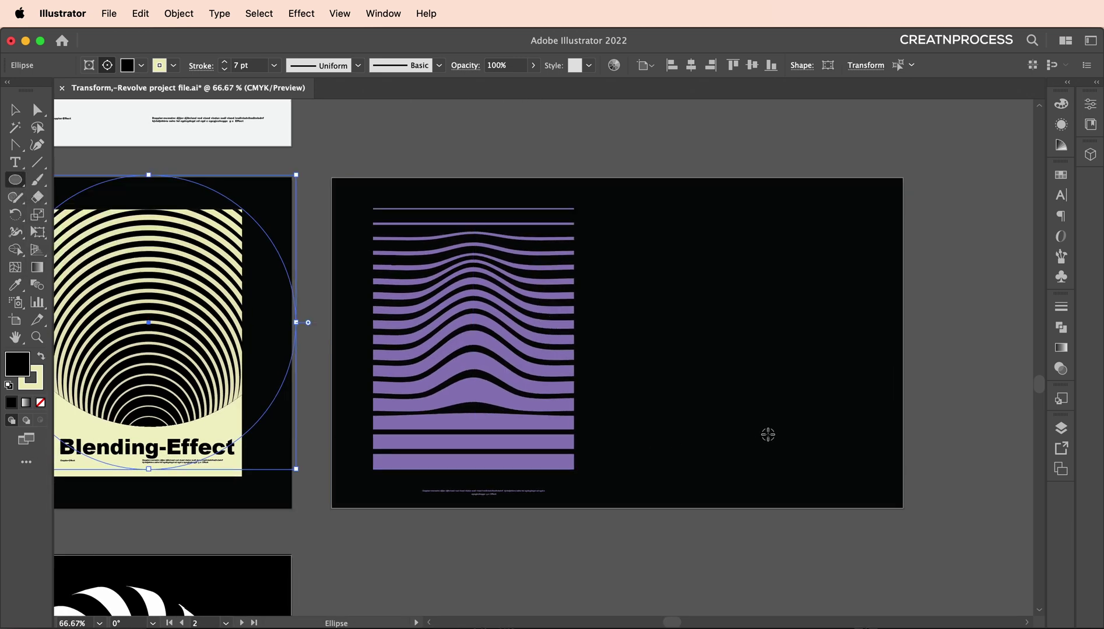
pyautogui.moveTo(768, 434); pyautogui.dragTo(787, 454)
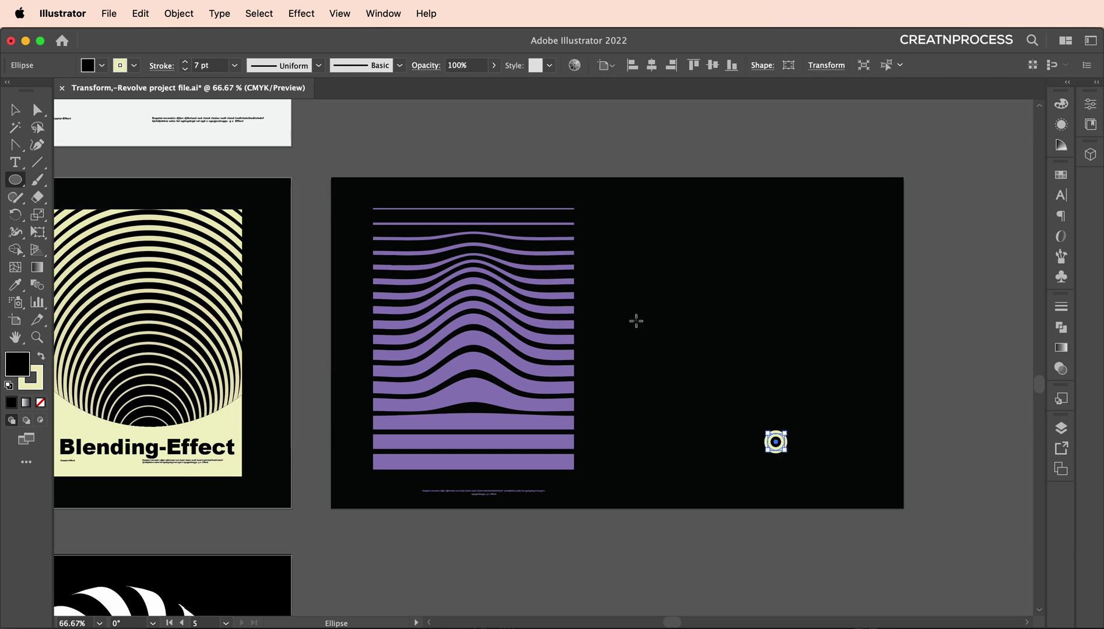
pyautogui.click(223, 66)
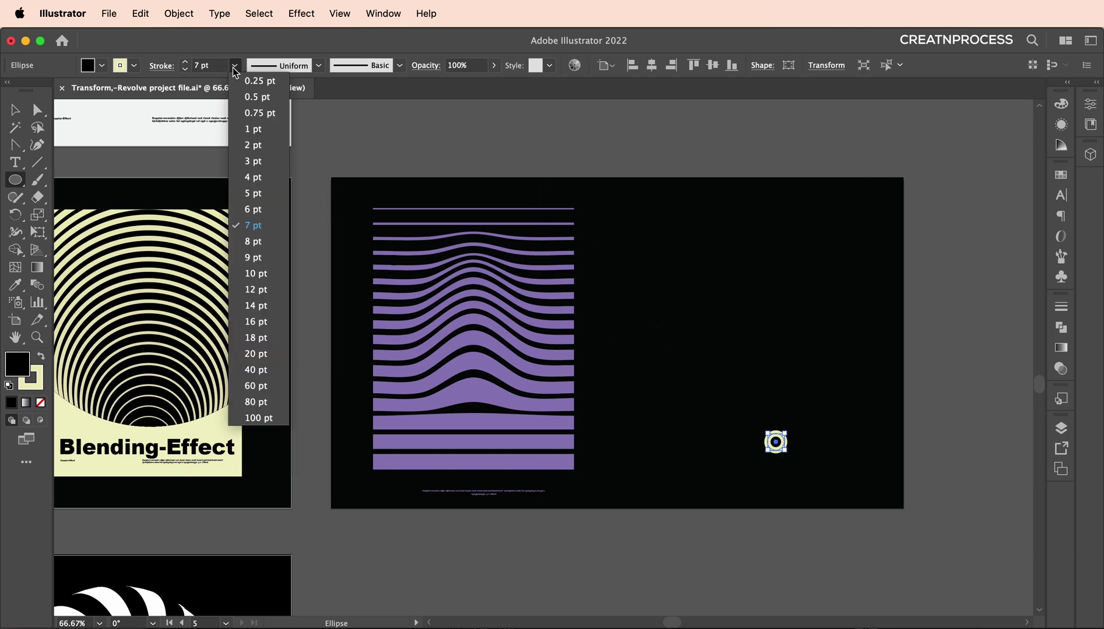
pyautogui.click(256, 79)
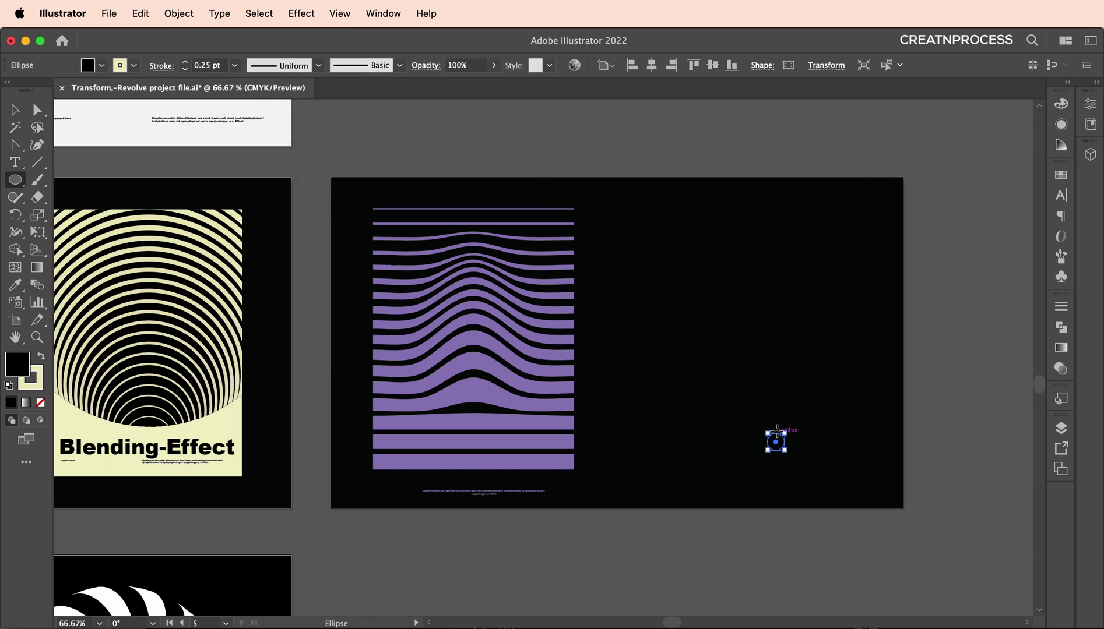
# Enlarge the small circle and place a large circle about 306 pt wide directly above it
pyautogui.moveTo(785, 434)
pyautogui.mouseDown()
pyautogui.moveTo(837, 408)
pyautogui.moveTo(818, 400)
pyautogui.moveTo(768, 453)
pyautogui.moveTo(752, 340)
pyautogui.moveTo(786, 274)
pyautogui.moveTo(894, 143)
pyautogui.moveTo(975, 87)
pyautogui.moveTo(980, 99)
pyautogui.mouseUp()
pyautogui.press('v')
pyautogui.moveTo(886, 329); pyautogui.dragTo(798, 399)
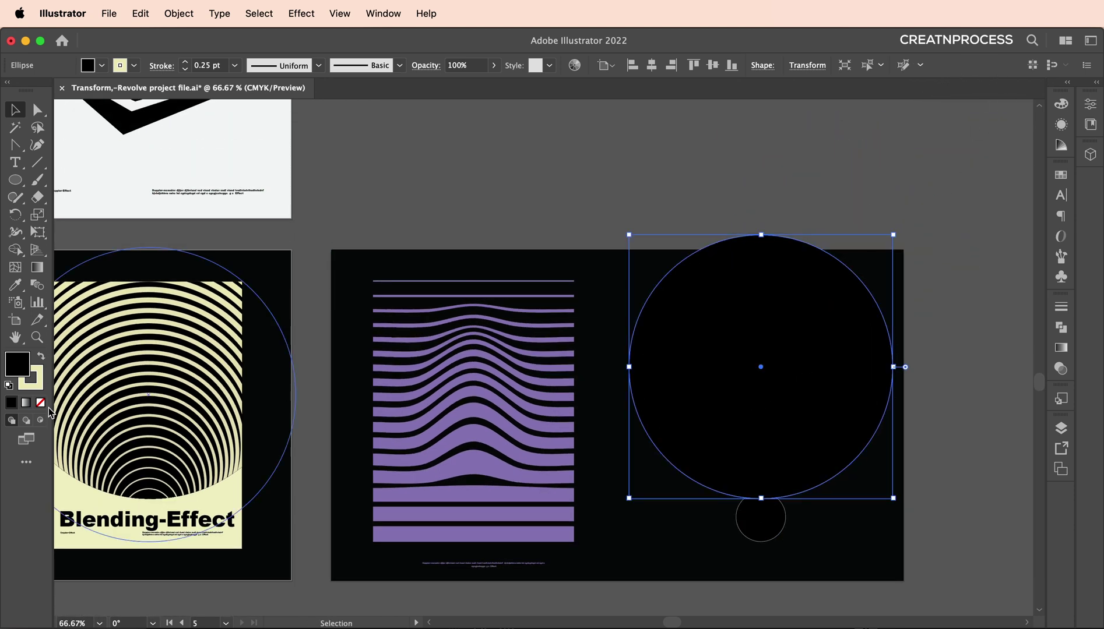
# Set the large circle's stroke weight to 6 pt and deselect it
pyautogui.click(234, 66)
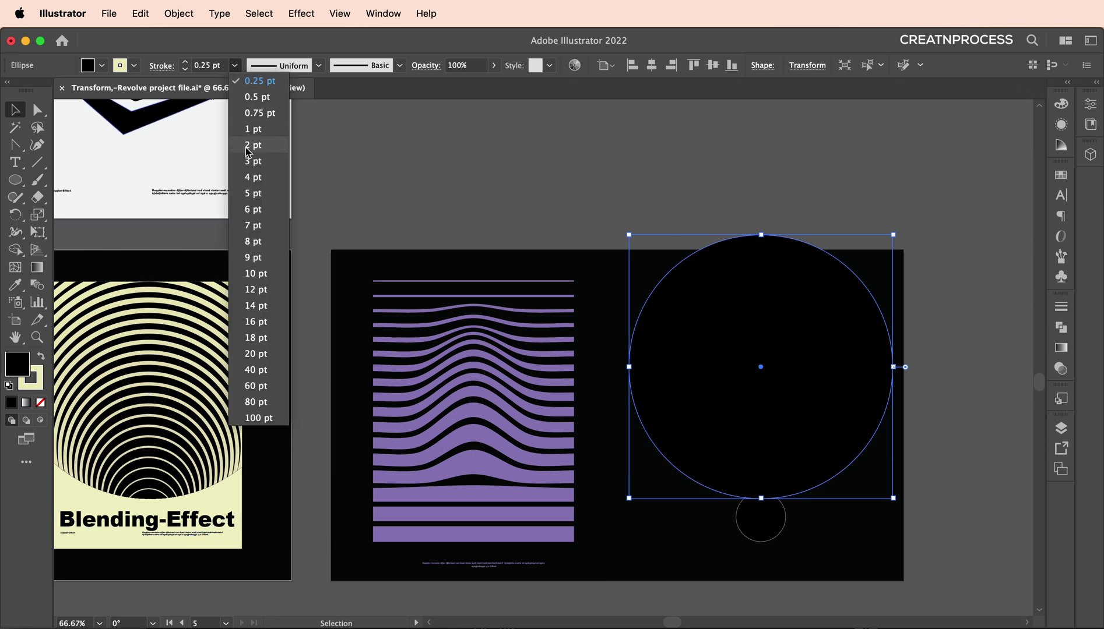
pyautogui.click(249, 146)
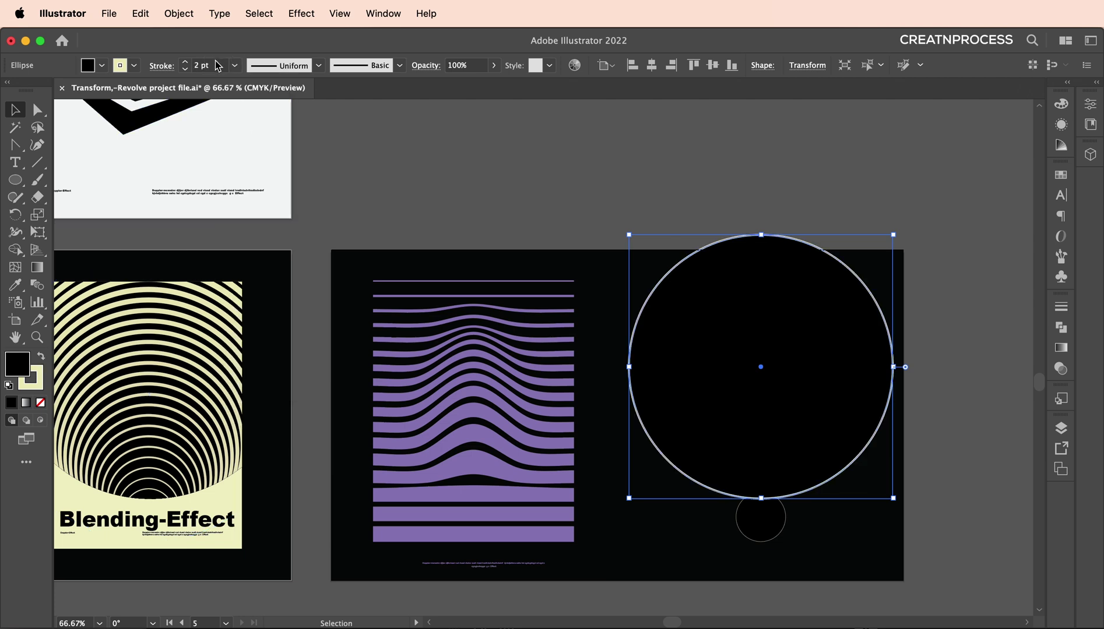
pyautogui.click(214, 66)
pyautogui.press('Up')
pyautogui.press('Up')
pyautogui.press('Up')
pyautogui.press('Up')
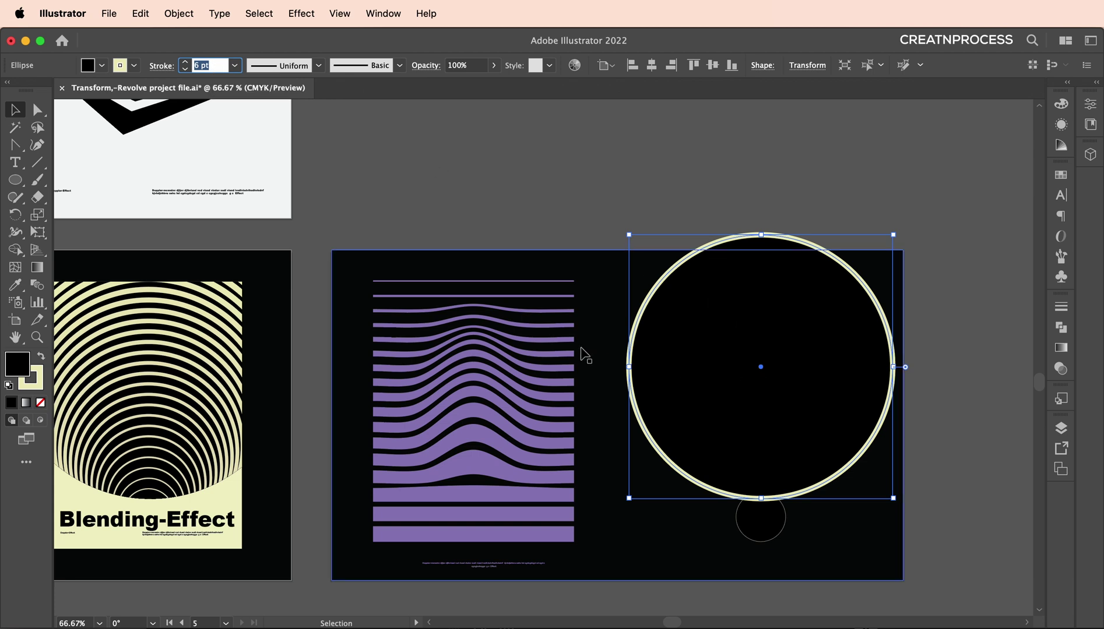
pyautogui.click(446, 188)
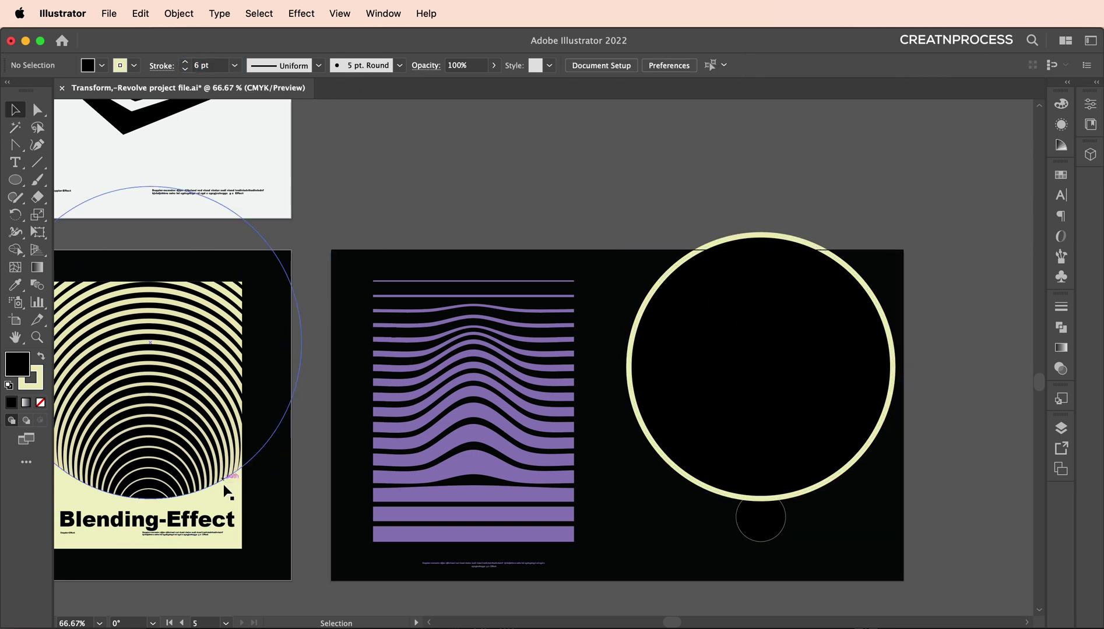
# Check the fill colour of the reference poster's cream background rectangle
pyautogui.click(224, 498)
pyautogui.doubleClick(17, 365)
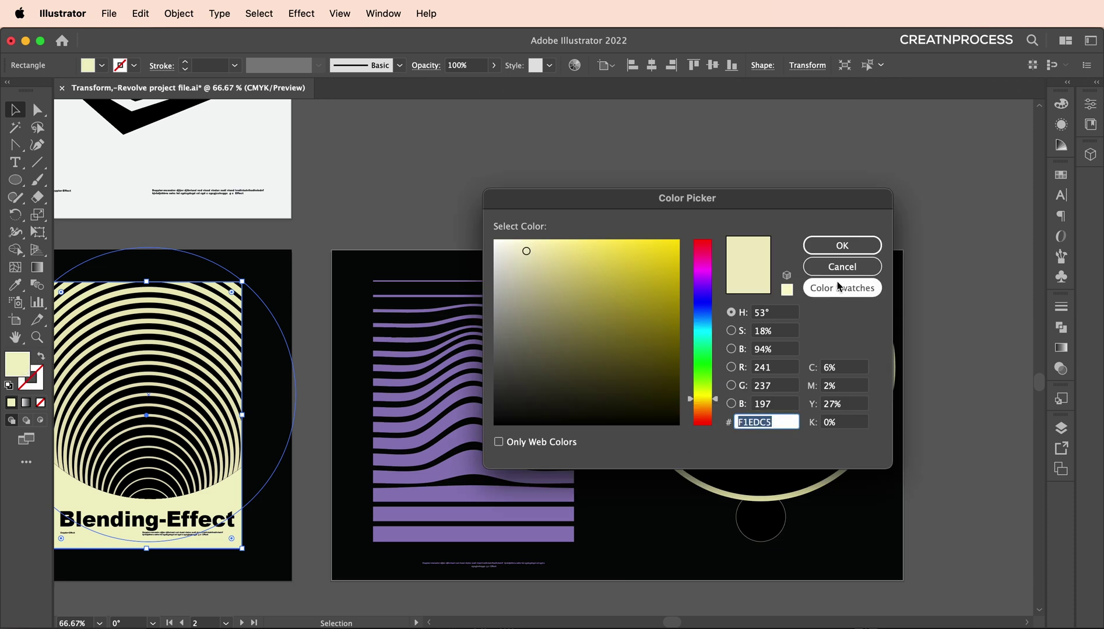
pyautogui.click(842, 245)
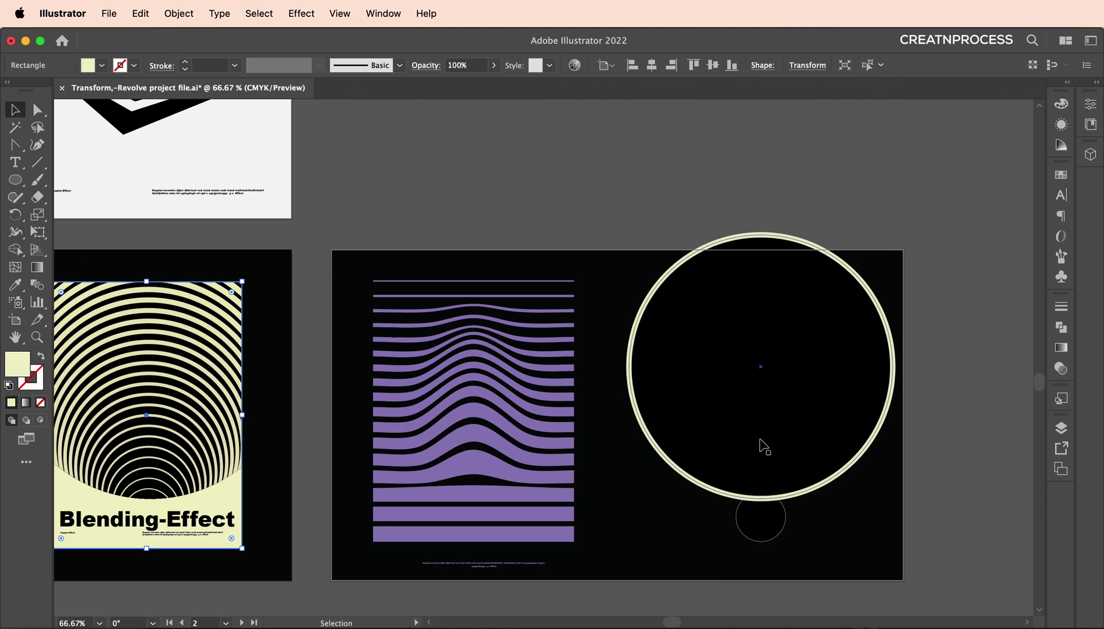
# Move the large circle down to overlap the small one, then bring the small circle to front with a 1 pt stroke
pyautogui.moveTo(845, 483)
pyautogui.mouseDown()
pyautogui.moveTo(833, 476)
pyautogui.moveTo(839, 487)
pyautogui.mouseUp()
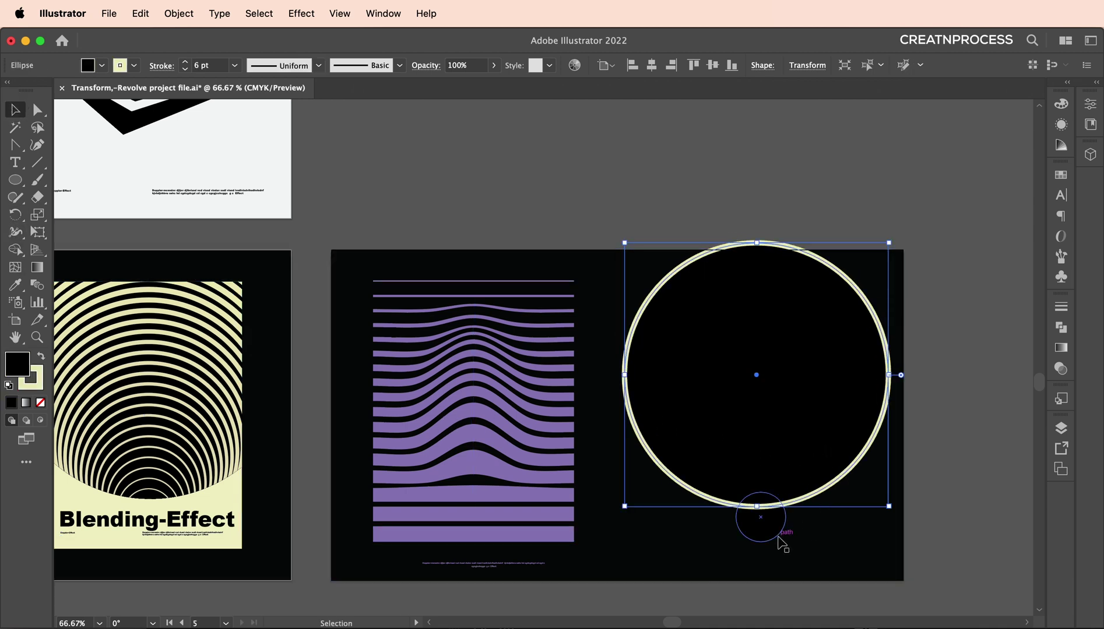
pyautogui.click(778, 532)
pyautogui.rightClick(784, 539)
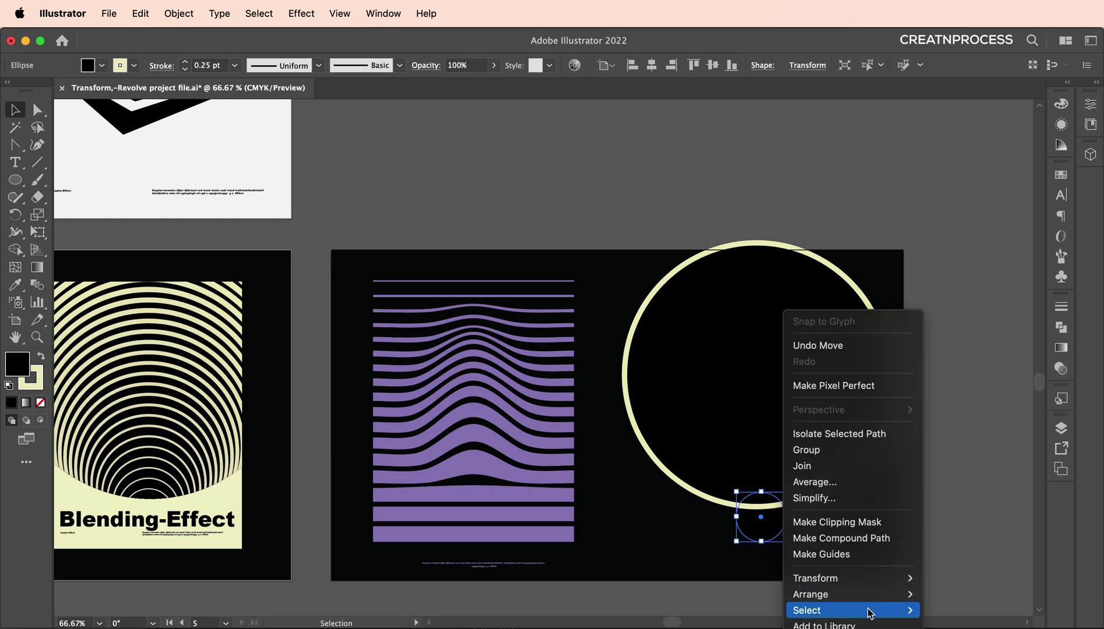
pyautogui.moveTo(810, 594)
pyautogui.click(949, 582)
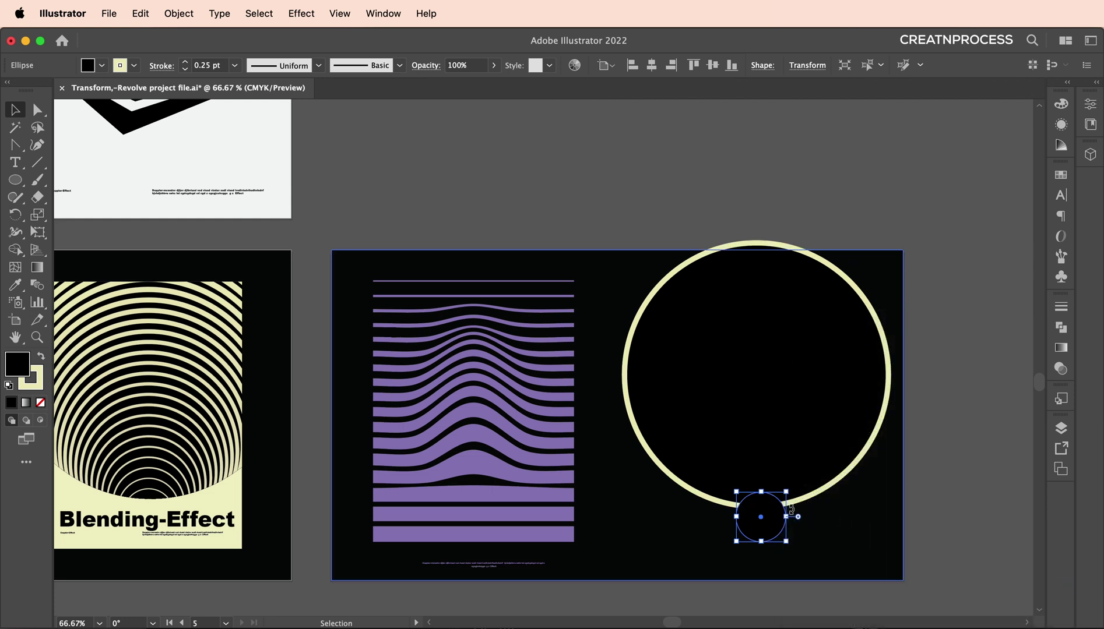
pyautogui.click(233, 67)
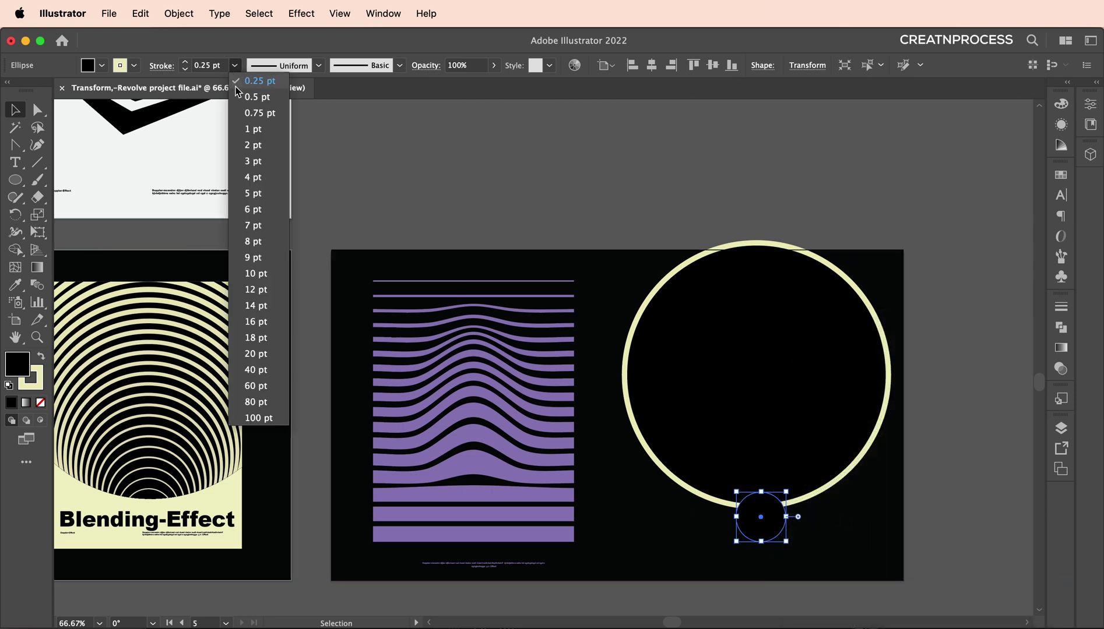
pyautogui.click(253, 128)
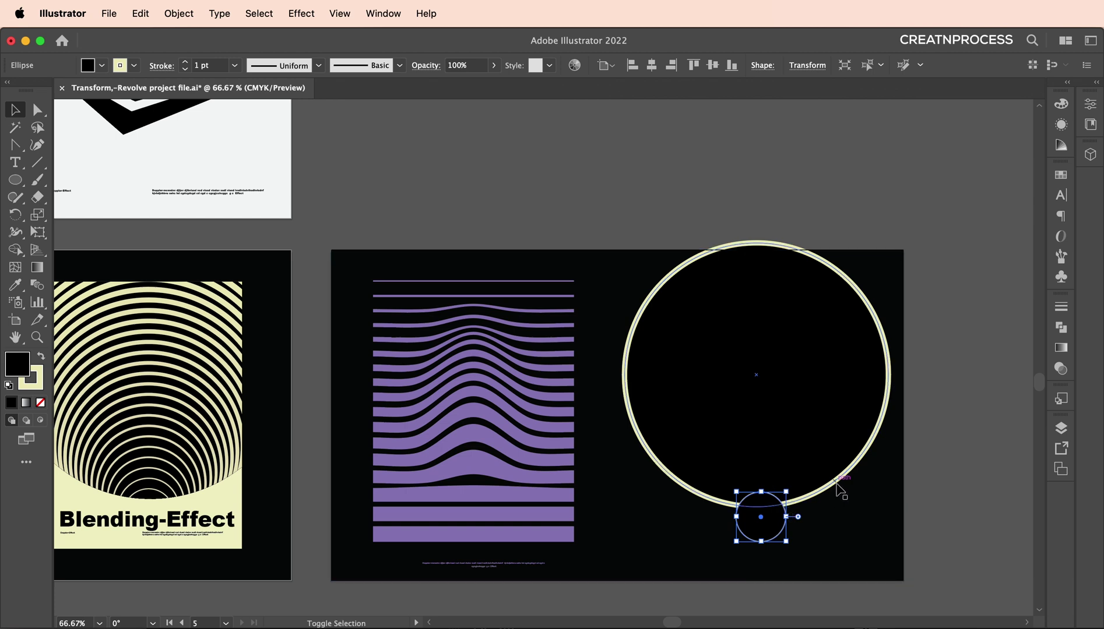
# Make a blend between the large circle and the small circle
pyautogui.keyDown('shift'); pyautogui.click(750, 476); pyautogui.keyUp('shift')
pyautogui.scroll(1, 828, 457)
pyautogui.moveTo(825, 453); pyautogui.dragTo(686, 387)
pyautogui.click(178, 14)
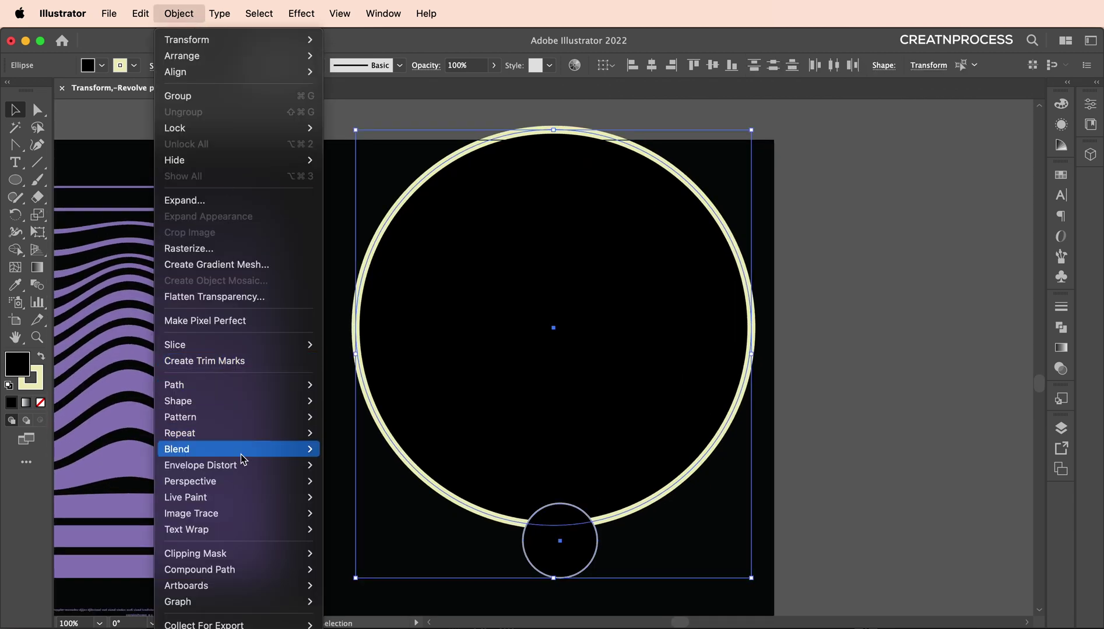
pyautogui.moveTo(241, 451)
pyautogui.click(369, 451)
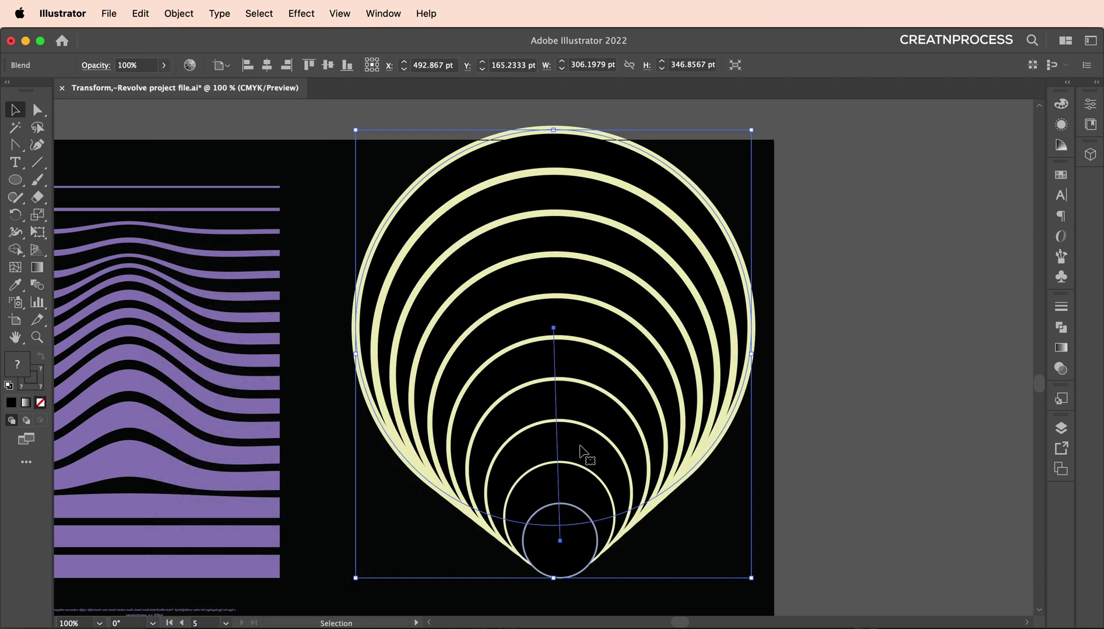
# Set the circle blend's spacing to 22 specified steps
pyautogui.scroll(-1, 581, 447)
pyautogui.moveTo(350, 411); pyautogui.dragTo(359, 315)
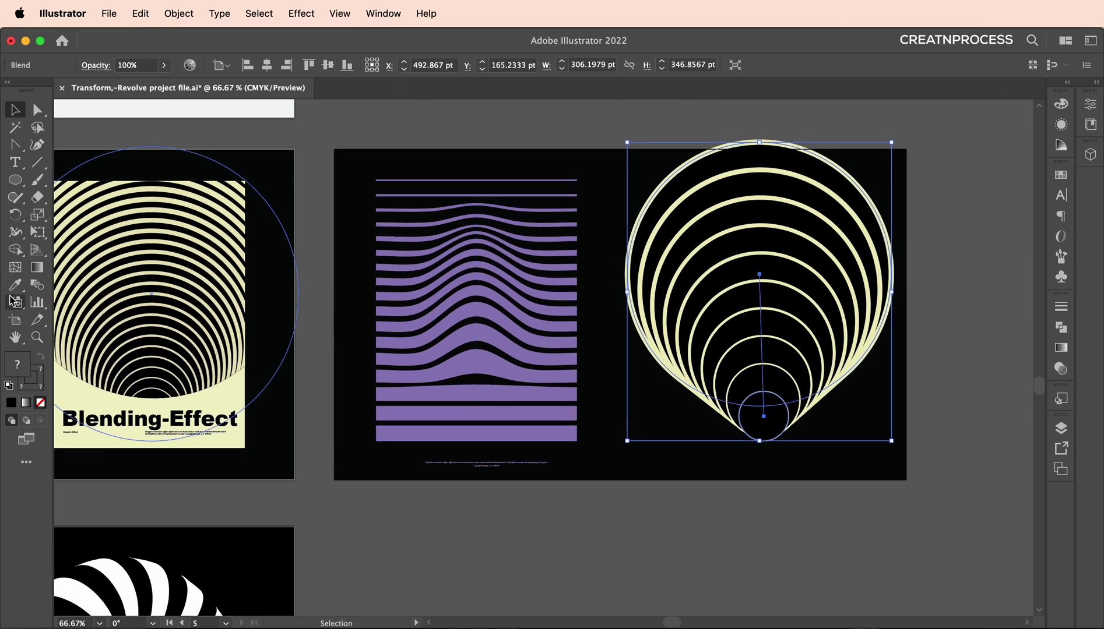
pyautogui.doubleClick(37, 284)
pyautogui.moveTo(868, 175); pyautogui.dragTo(908, 122)
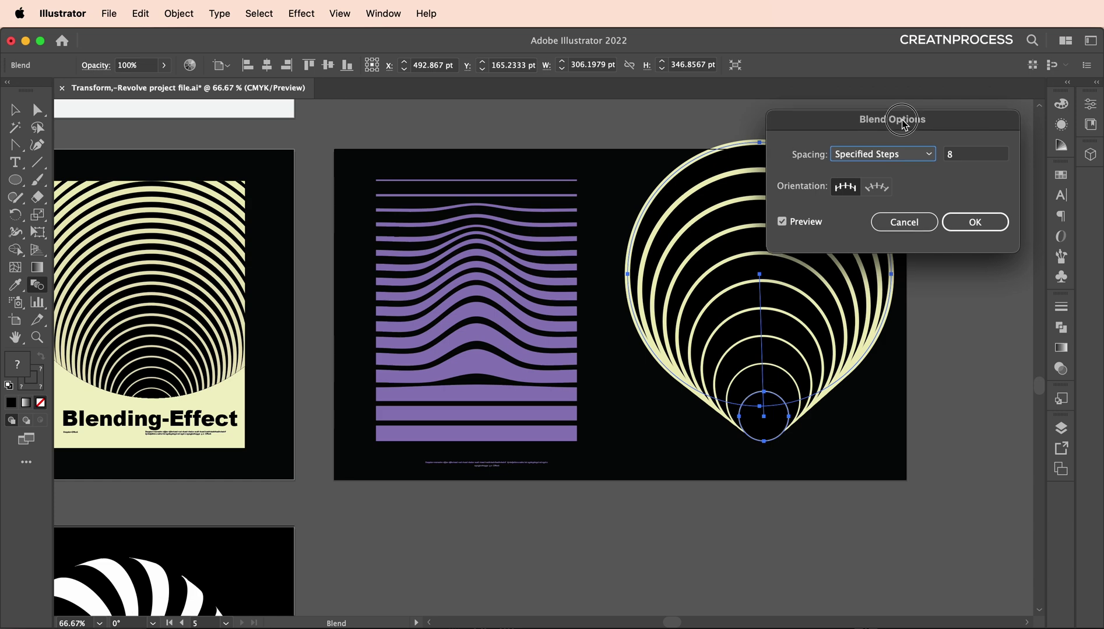
pyautogui.click(975, 155)
pyautogui.press('Up')
pyautogui.press('Up')
pyautogui.press('Up')
pyautogui.press('Up')
pyautogui.press('Up')
pyautogui.press('Up')
pyautogui.press('Up')
pyautogui.press('Up')
pyautogui.press('Up')
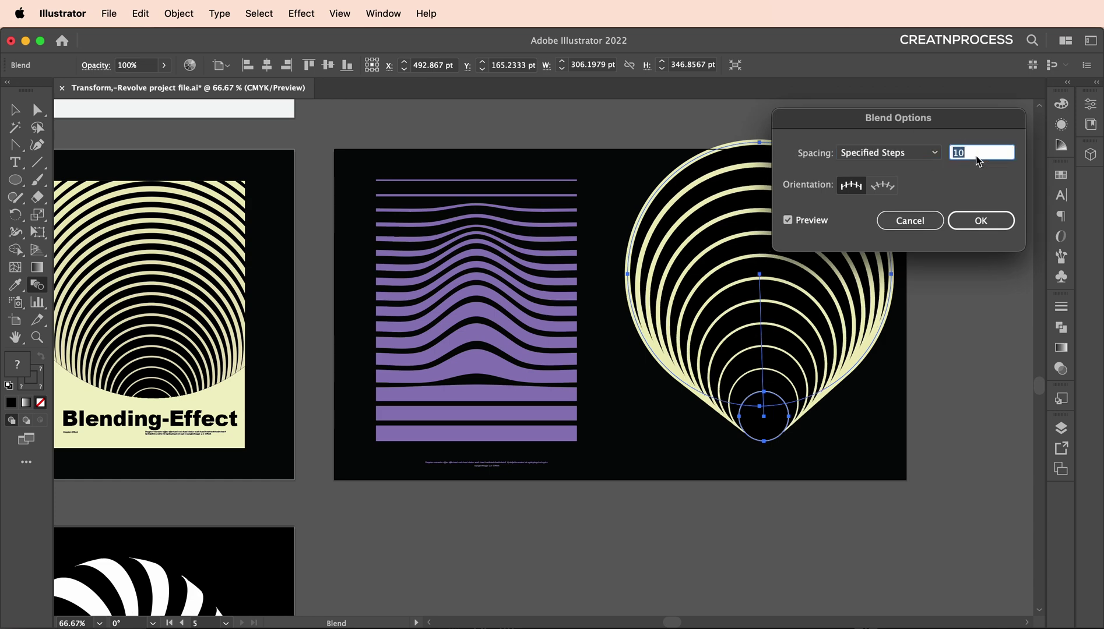
pyautogui.press('Up')
pyautogui.press('Up')
pyautogui.press('Up')
pyautogui.press('Up')
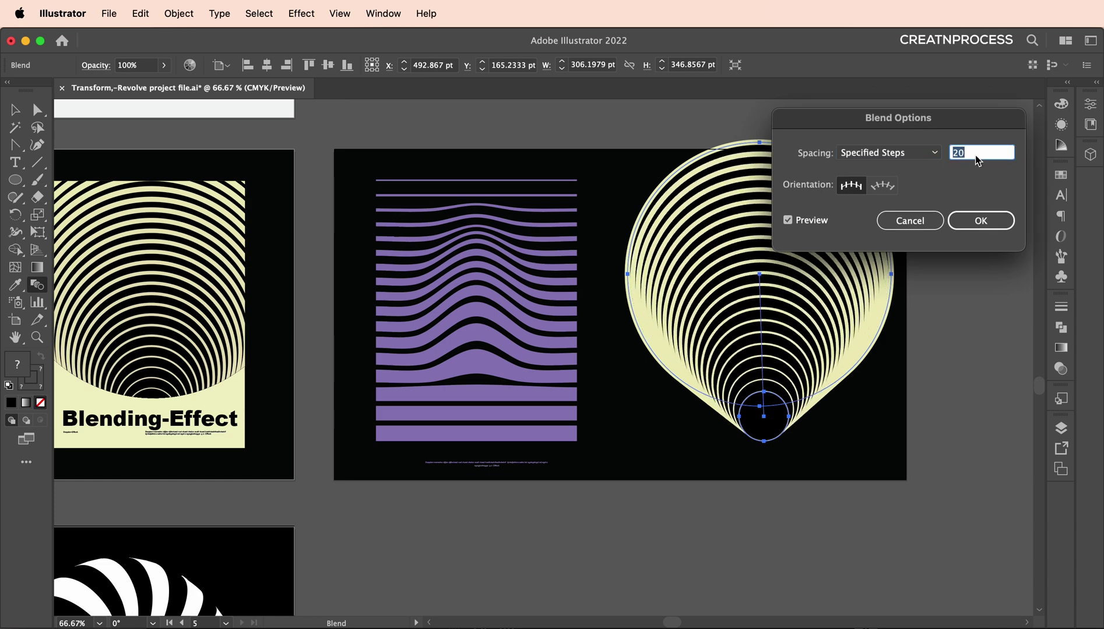
pyautogui.press('Up')
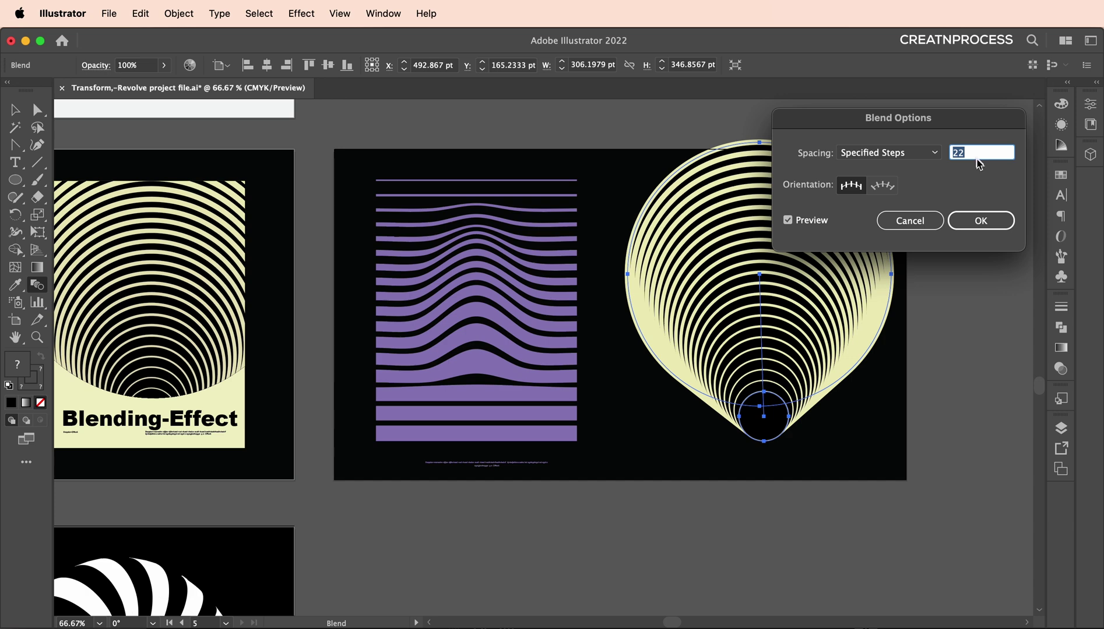
pyautogui.click(981, 220)
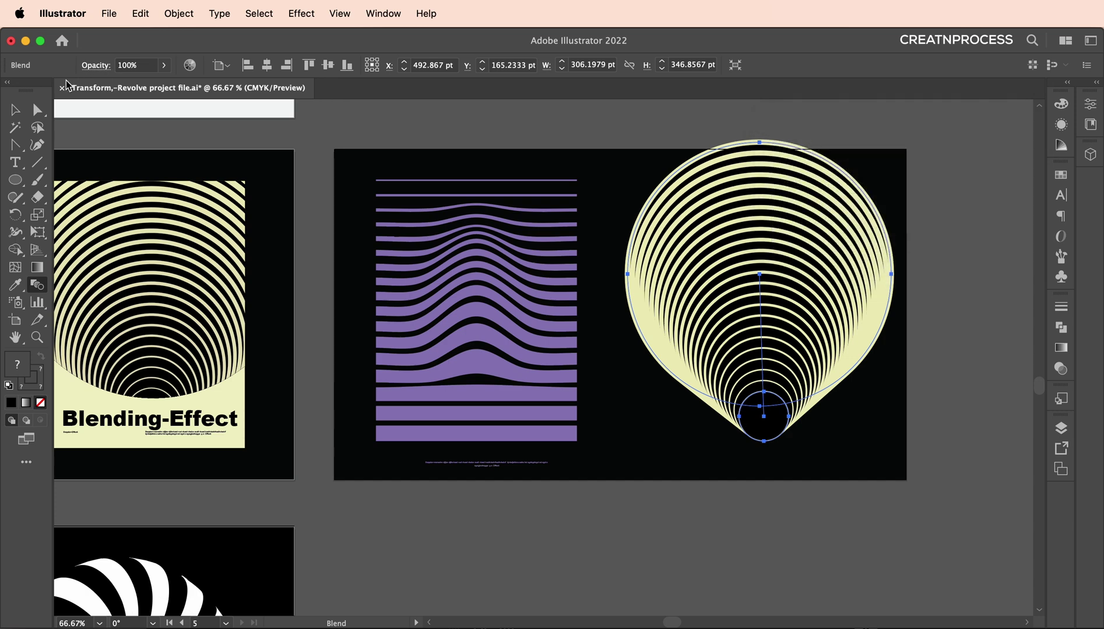
# Set the blend's outer circle to a 7 pt stroke in isolation mode, then move the whole blend down inside the artboard
pyautogui.click(15, 109)
pyautogui.doubleClick(816, 156)
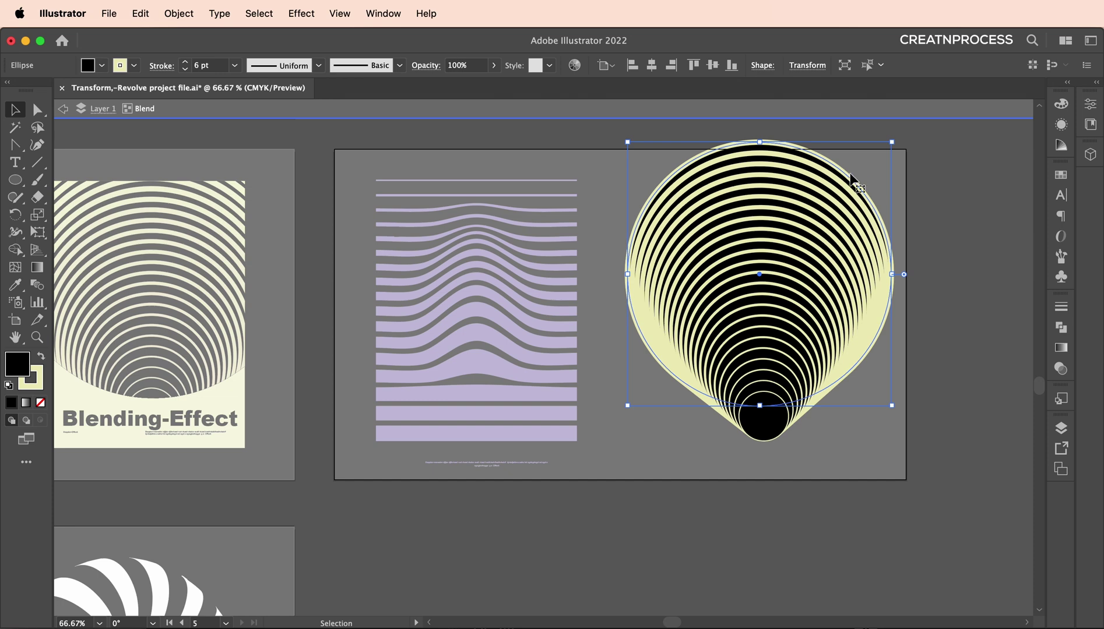
pyautogui.press('Up')
pyautogui.press('Up')
pyautogui.press('Up')
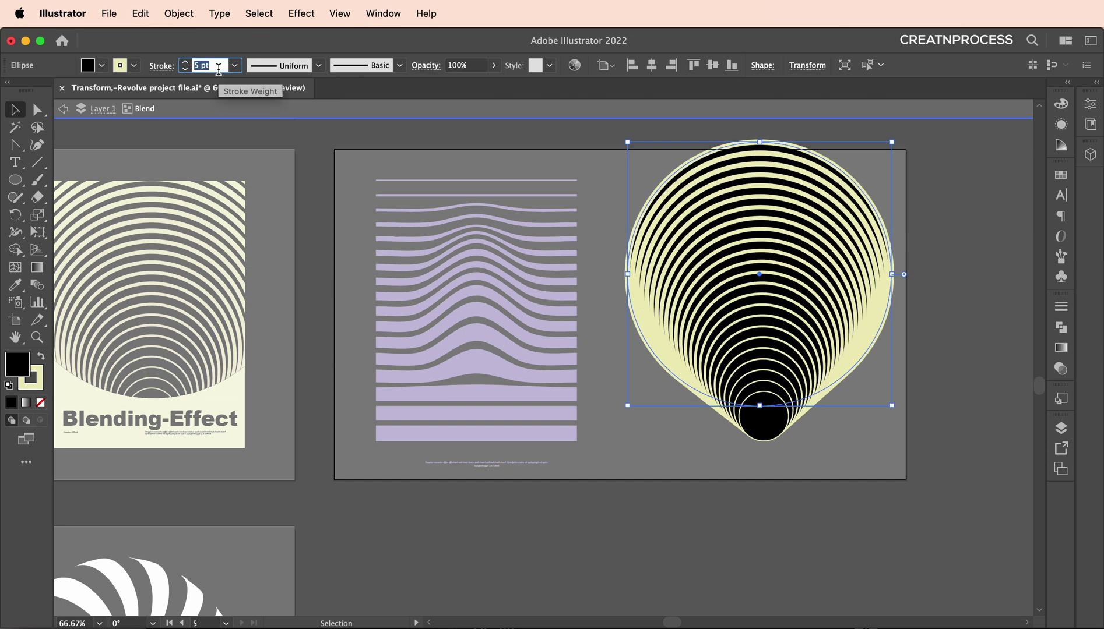
pyautogui.press('Down')
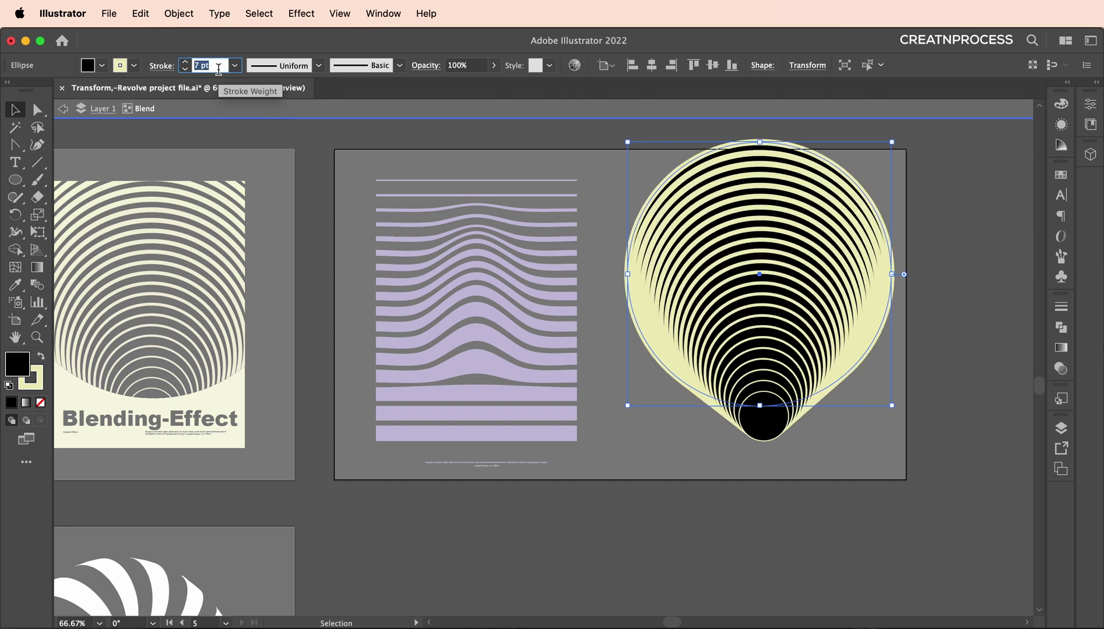
pyautogui.doubleClick(986, 247)
pyautogui.moveTo(814, 325); pyautogui.dragTo(800, 349)
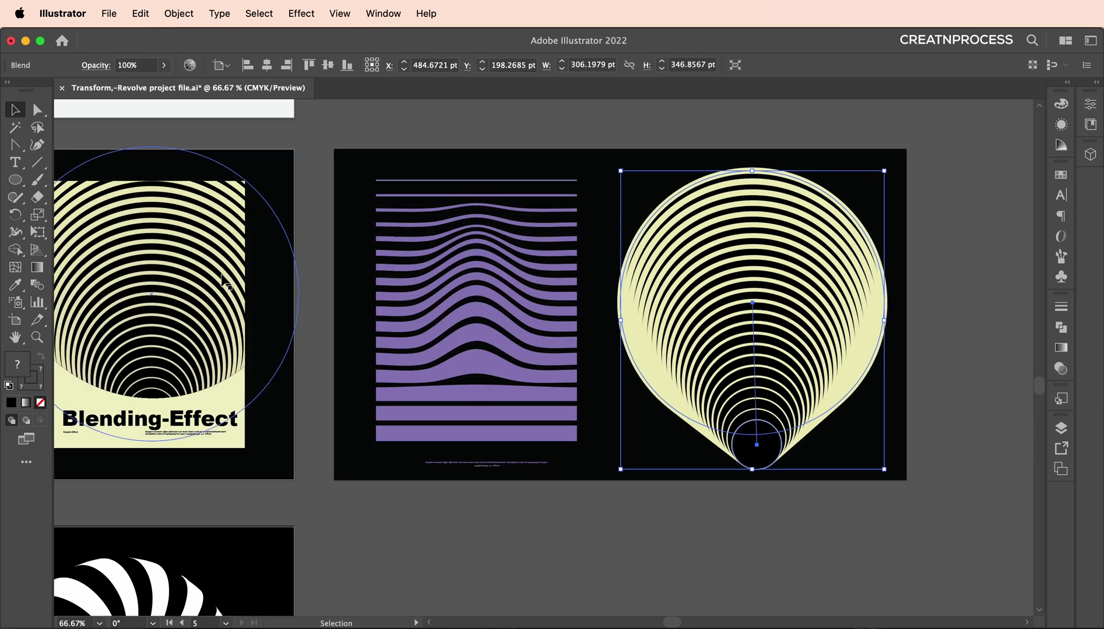
# Draw a portrait poster rectangle over the circle blend, centred on it, with a cream fill and no stroke
pyautogui.moveTo(15, 180); pyautogui.dragTo(64, 186)
pyautogui.moveTo(645, 170)
pyautogui.mouseDown()
pyautogui.moveTo(796, 409)
pyautogui.moveTo(830, 448)
pyautogui.moveTo(852, 452)
pyautogui.moveTo(849, 441)
pyautogui.mouseUp()
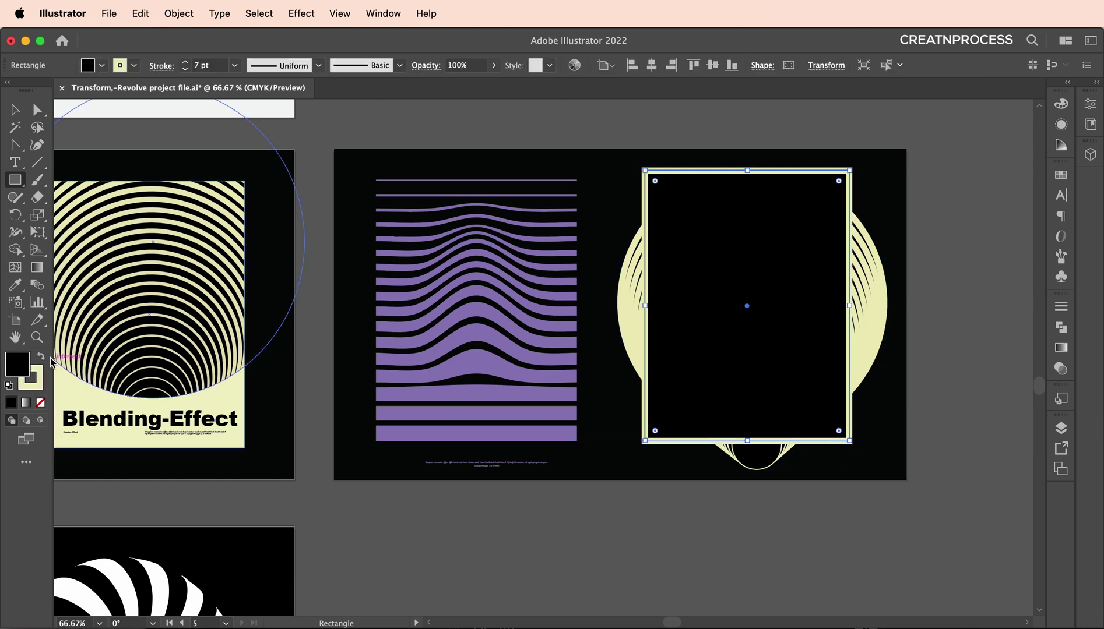
pyautogui.click(40, 356)
pyautogui.press('v')
pyautogui.moveTo(794, 329); pyautogui.dragTo(801, 330)
pyautogui.click(40, 402)
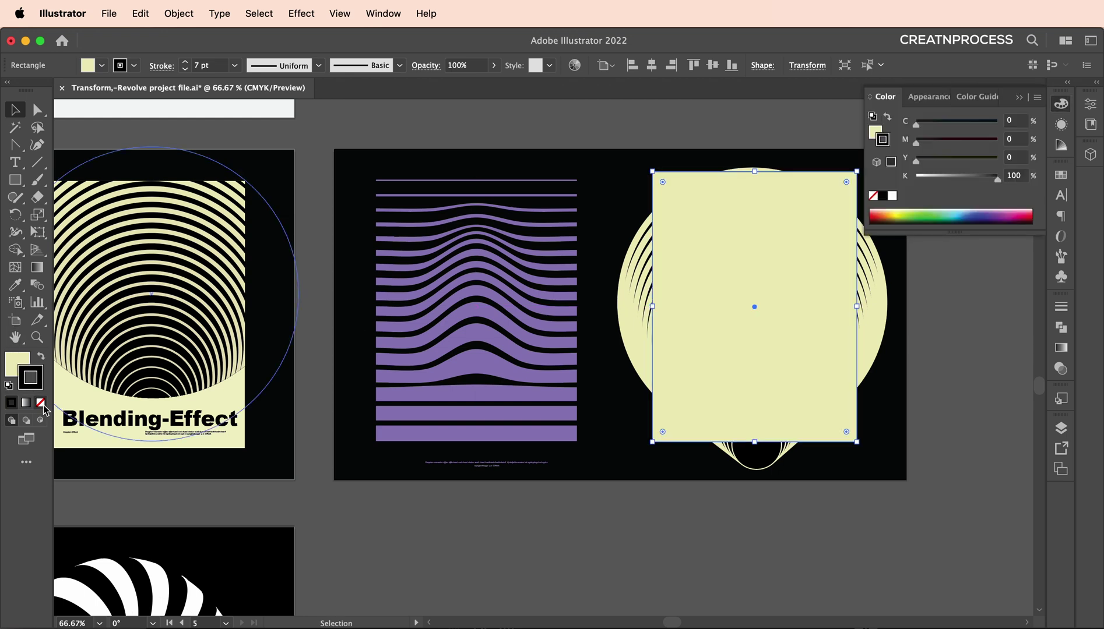
# Bring the circle blend in front of the cream rectangle and deselect it
pyautogui.click(861, 337)
pyautogui.rightClick(868, 313)
pyautogui.moveTo(931, 492)
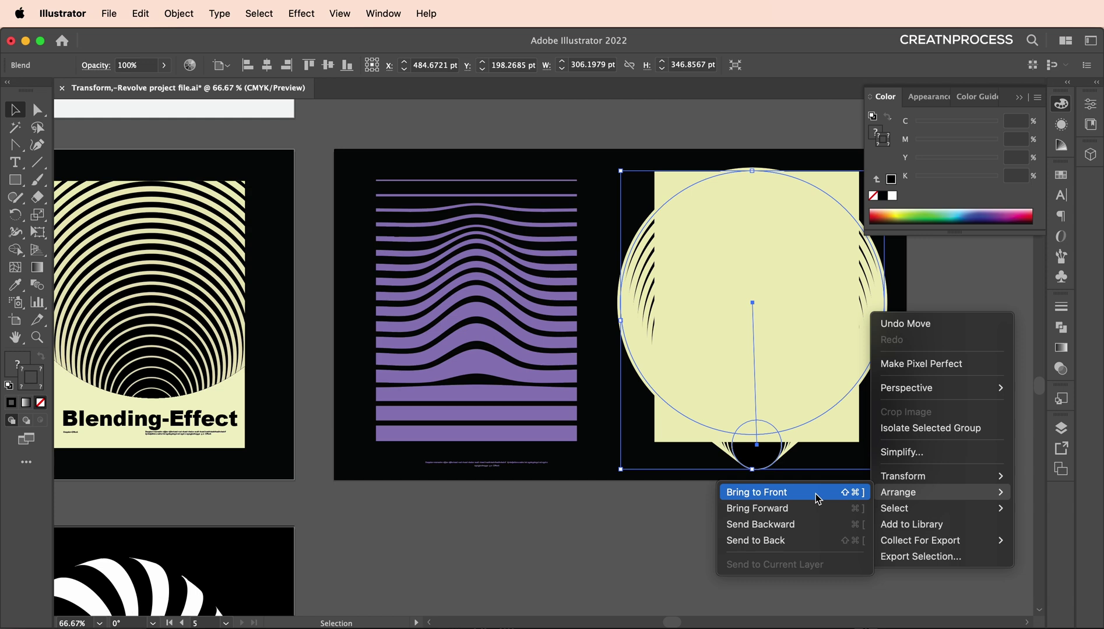
pyautogui.click(818, 500)
pyautogui.click(953, 340)
# Paste a copy of the cream rectangle in place and bring it to the front over the circle blend
pyautogui.click(857, 185)
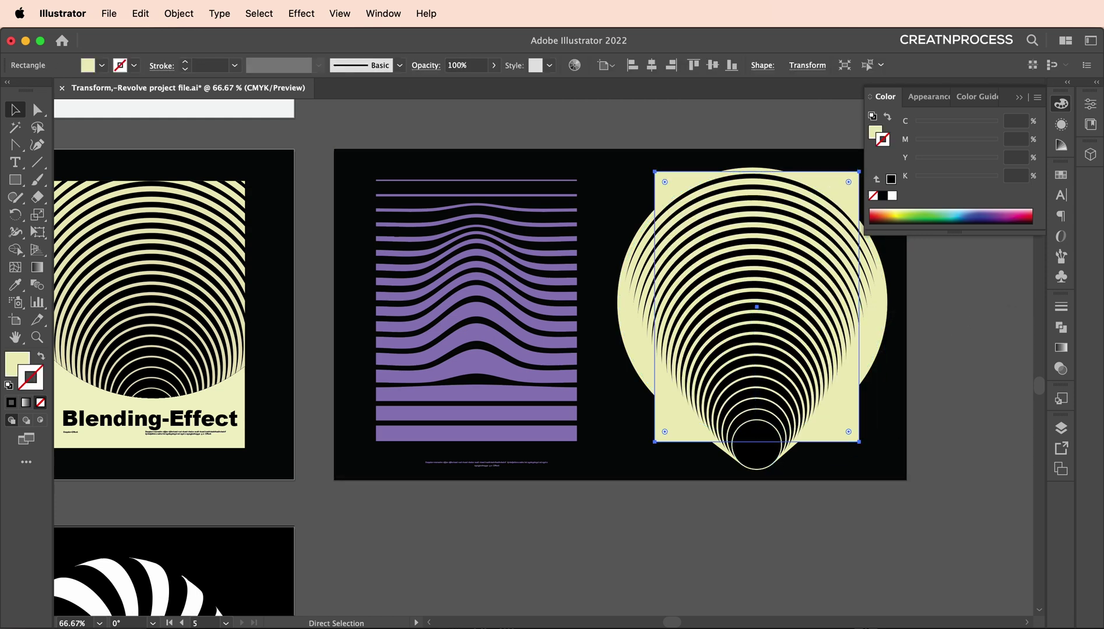
pyautogui.rightClick(848, 194)
pyautogui.moveTo(906, 476)
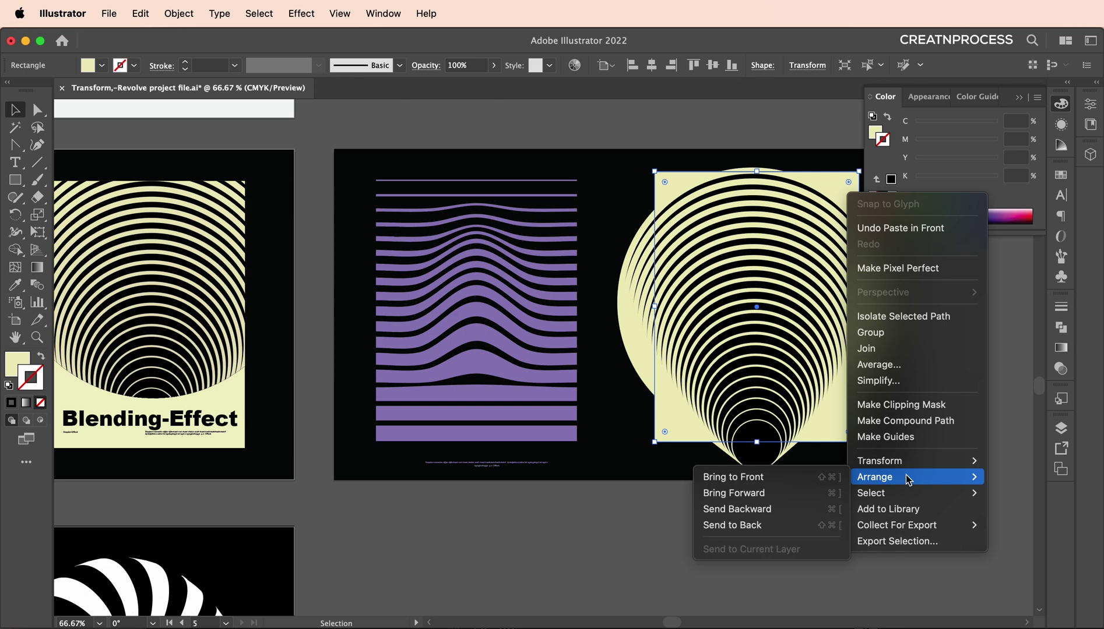
pyautogui.click(778, 462)
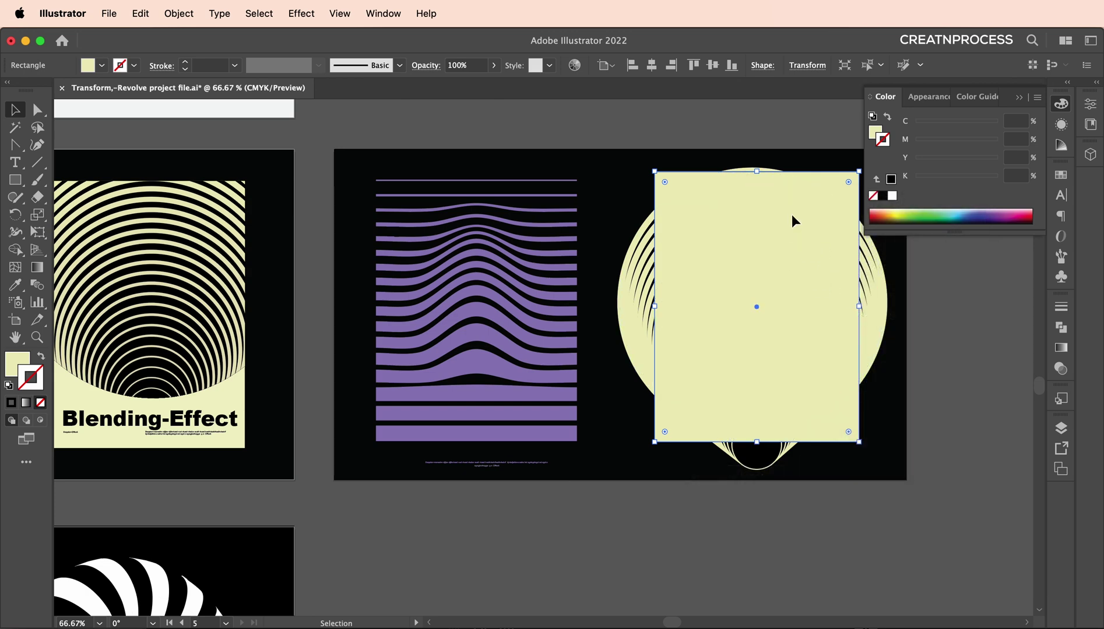
# Clip the circle blend to the poster area with a clipping mask from the front cream rectangle
pyautogui.keyDown('shift'); pyautogui.click(644, 315); pyautogui.keyUp('shift')
pyautogui.rightClick(753, 304)
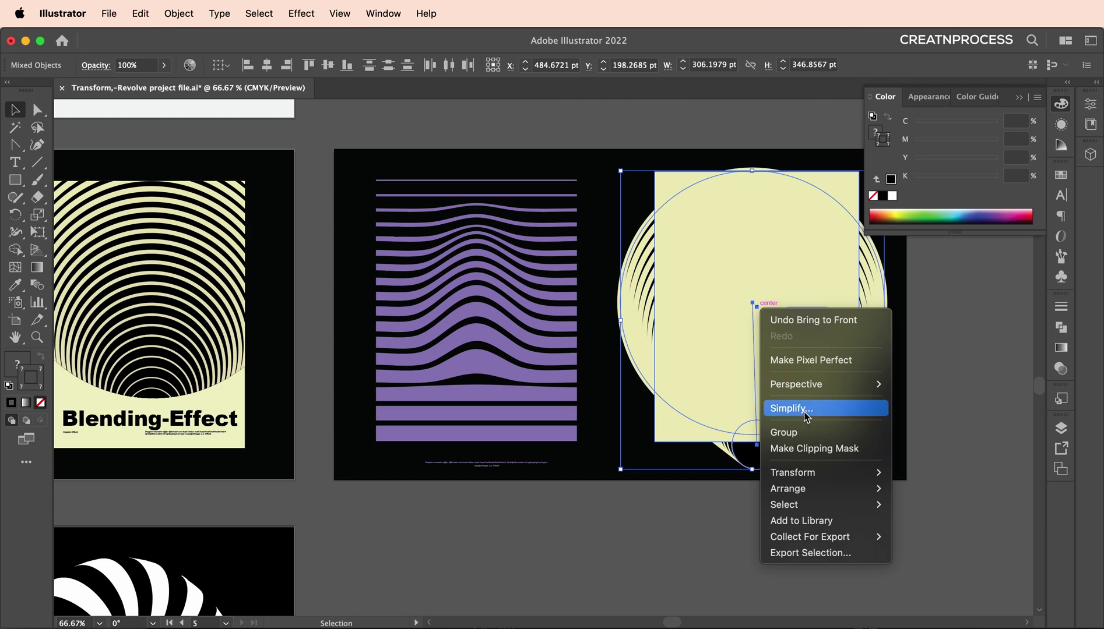
pyautogui.click(823, 449)
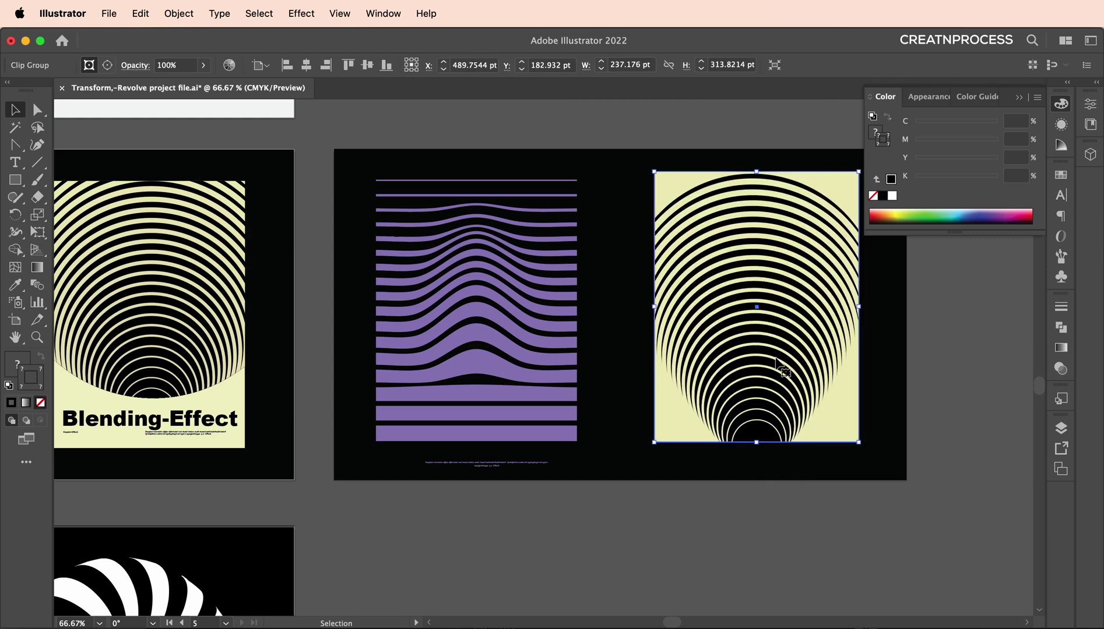
# Move the circle blend up about 69 pt inside the clip group, so its small circle sits within the poster, and exit isolation
pyautogui.doubleClick(772, 404)
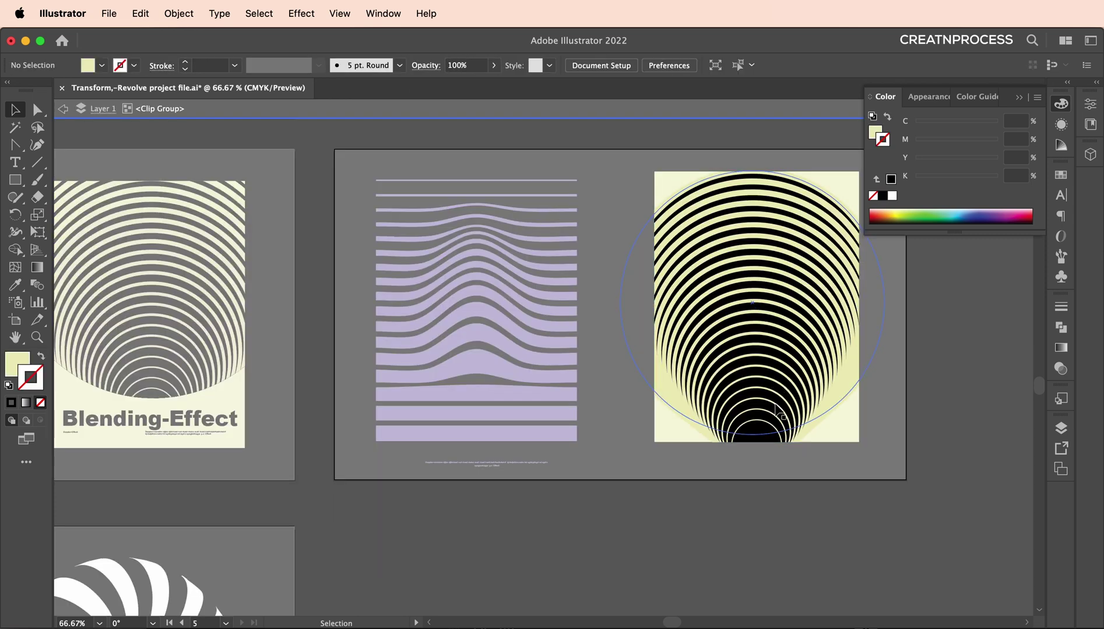
pyautogui.moveTo(772, 404); pyautogui.dragTo(769, 335)
pyautogui.doubleClick(944, 384)
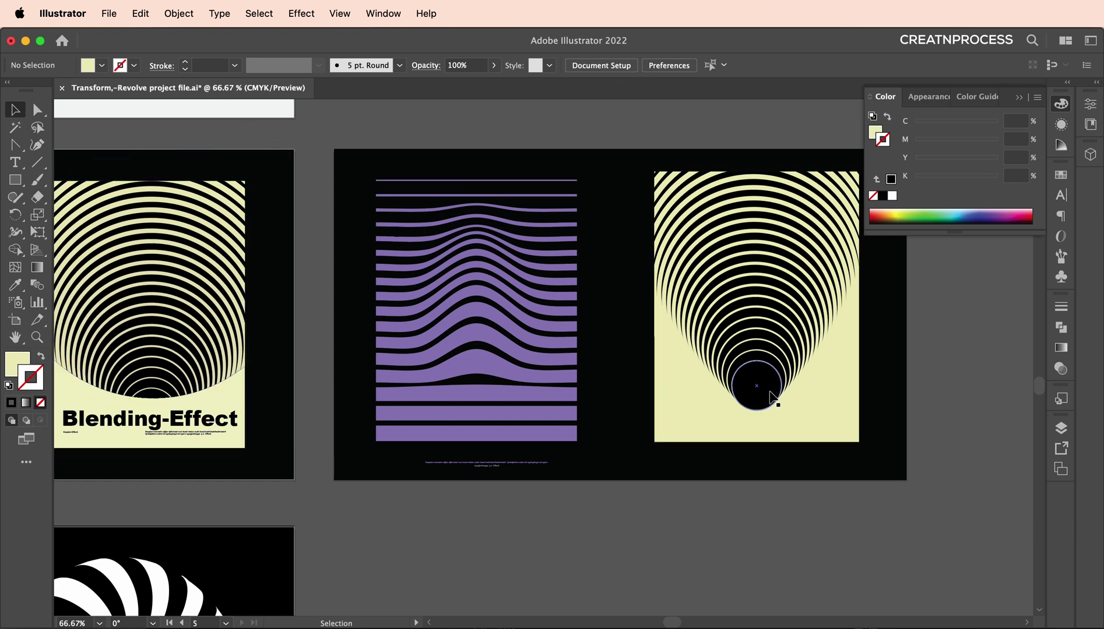
# Draw a circle about 451 pt across and place it over the poster with its lower edge crossing the blend's small circle
pyautogui.click(16, 180)
pyautogui.click(52, 215)
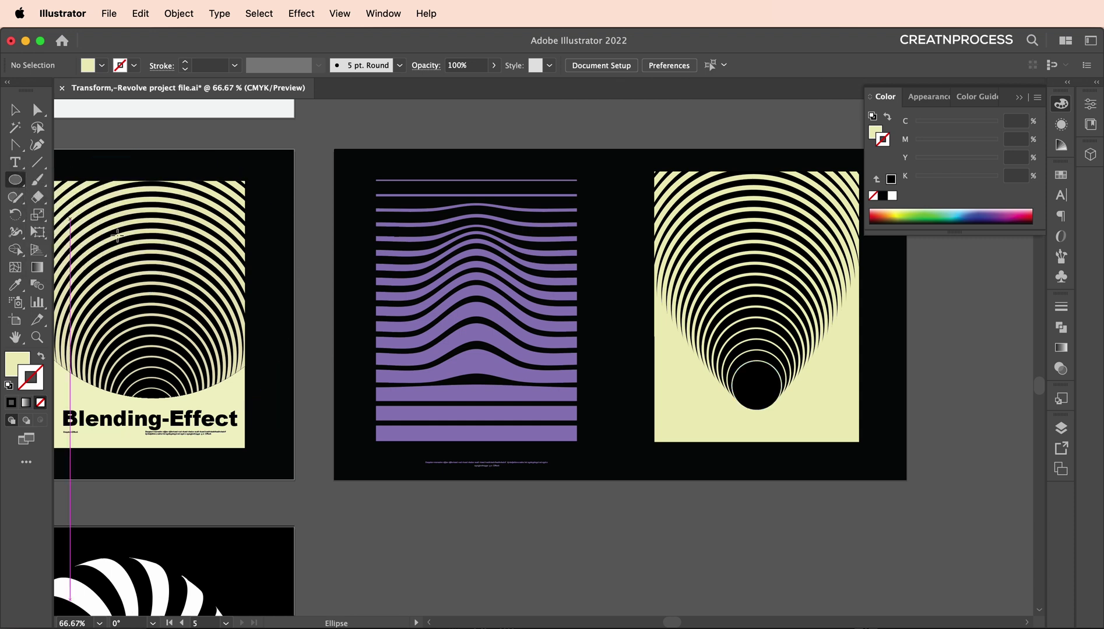
pyautogui.moveTo(757, 385); pyautogui.dragTo(951, 190)
pyautogui.press('v')
pyautogui.moveTo(811, 420); pyautogui.dragTo(812, 230)
# Clip the striped poster group with the large cream circle as a clipping mask and deselect the result
pyautogui.keyDown('shift'); pyautogui.click(768, 400); pyautogui.keyUp('shift')
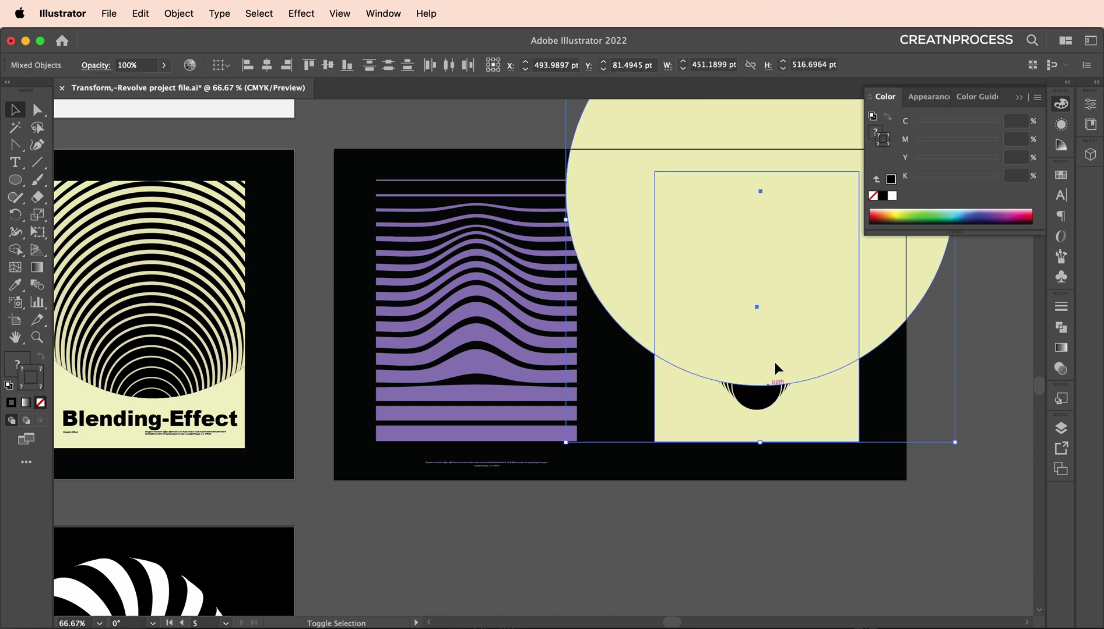
pyautogui.rightClick(775, 366)
pyautogui.click(848, 468)
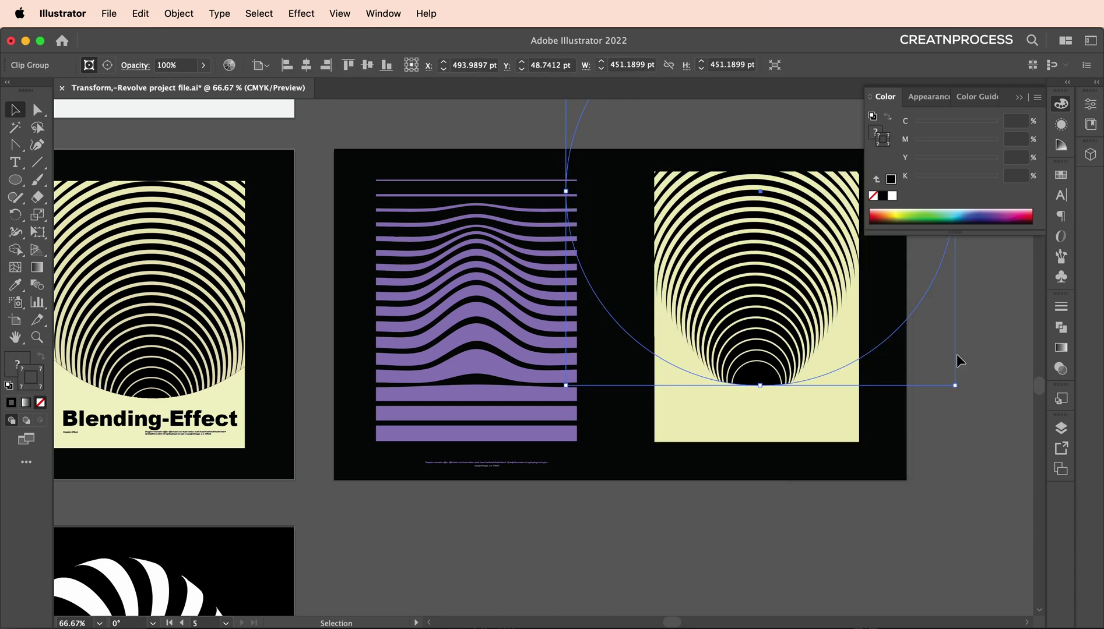
pyautogui.click(1012, 370)
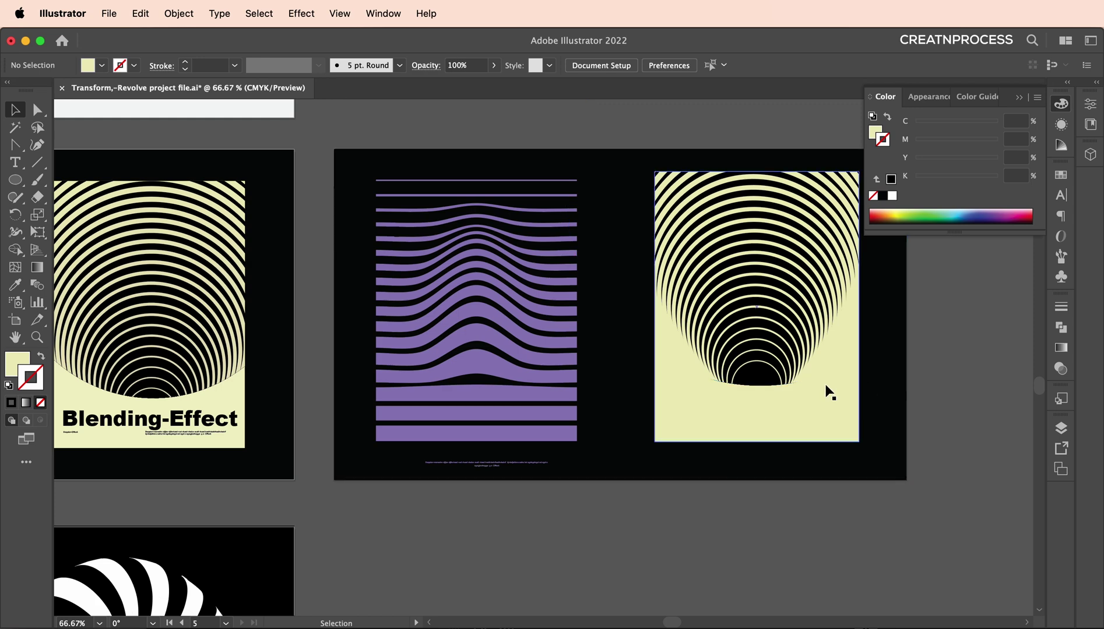
# Isolate the circle blend inside its nested clip groups and increase its Specified Steps spacing by three
pyautogui.doubleClick(758, 324)
pyautogui.doubleClick(777, 335)
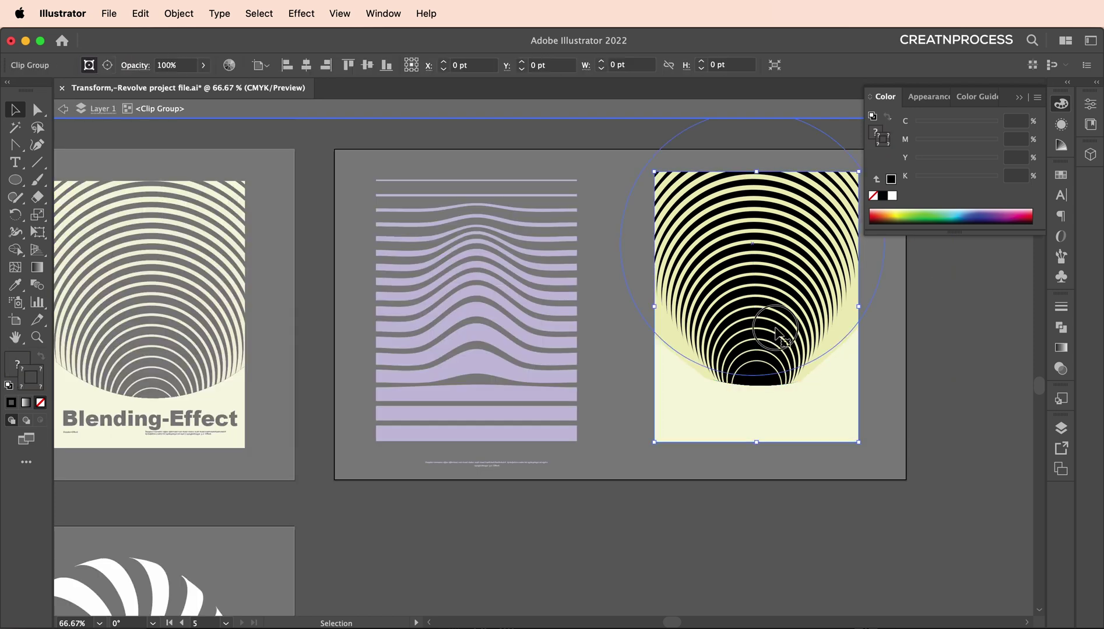
pyautogui.click(762, 292)
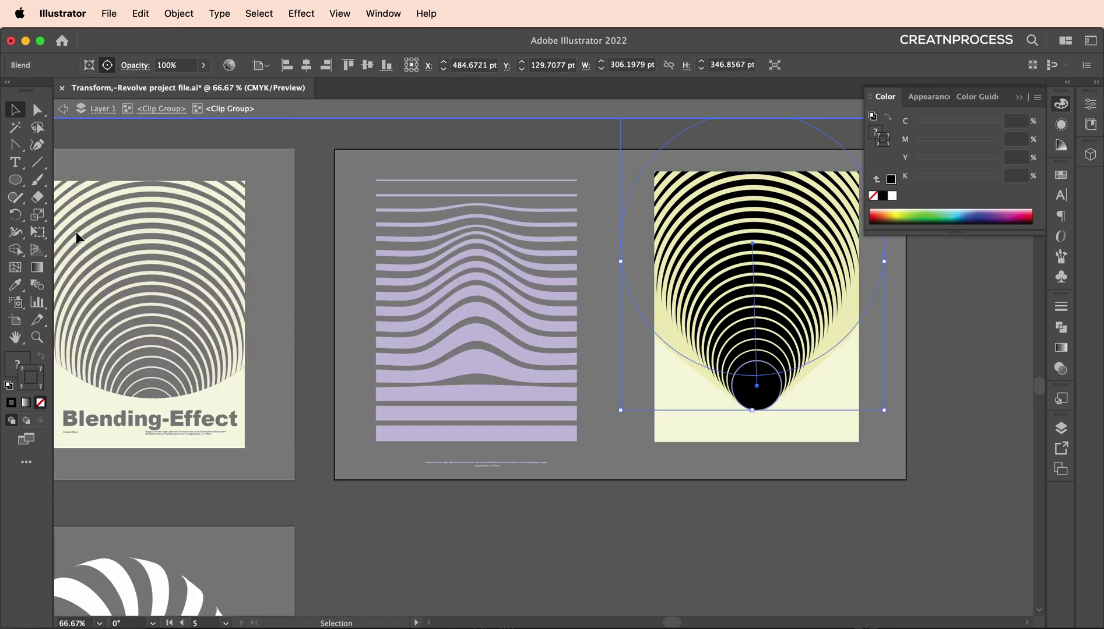
pyautogui.doubleClick(37, 285)
pyautogui.click(966, 156)
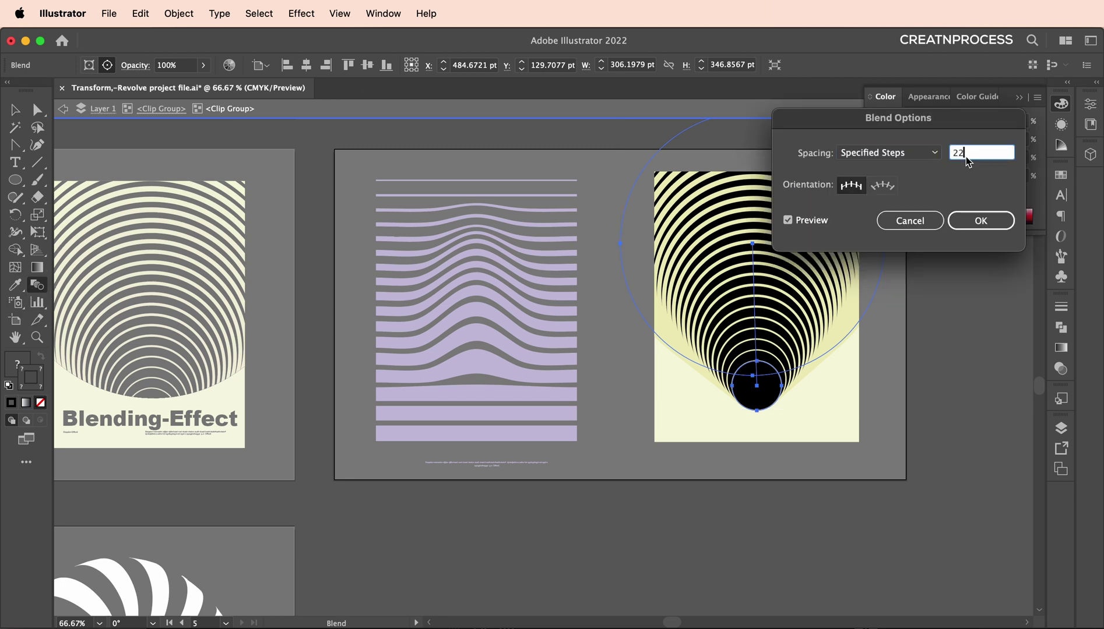
pyautogui.press('Up')
pyautogui.press('Up')
pyautogui.press('Up')
pyautogui.click(981, 223)
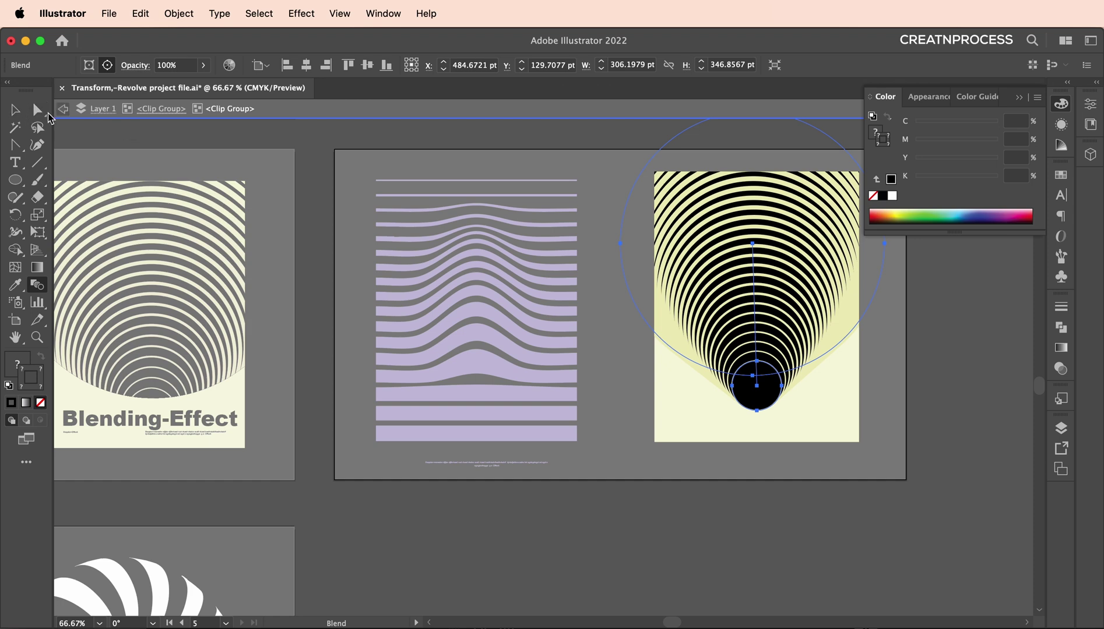
# Set the blend's small inner circle to a 0.25 pt stroke in isolation mode and return to the whole artboard
pyautogui.click(16, 110)
pyautogui.doubleClick(847, 162)
pyautogui.click(849, 166)
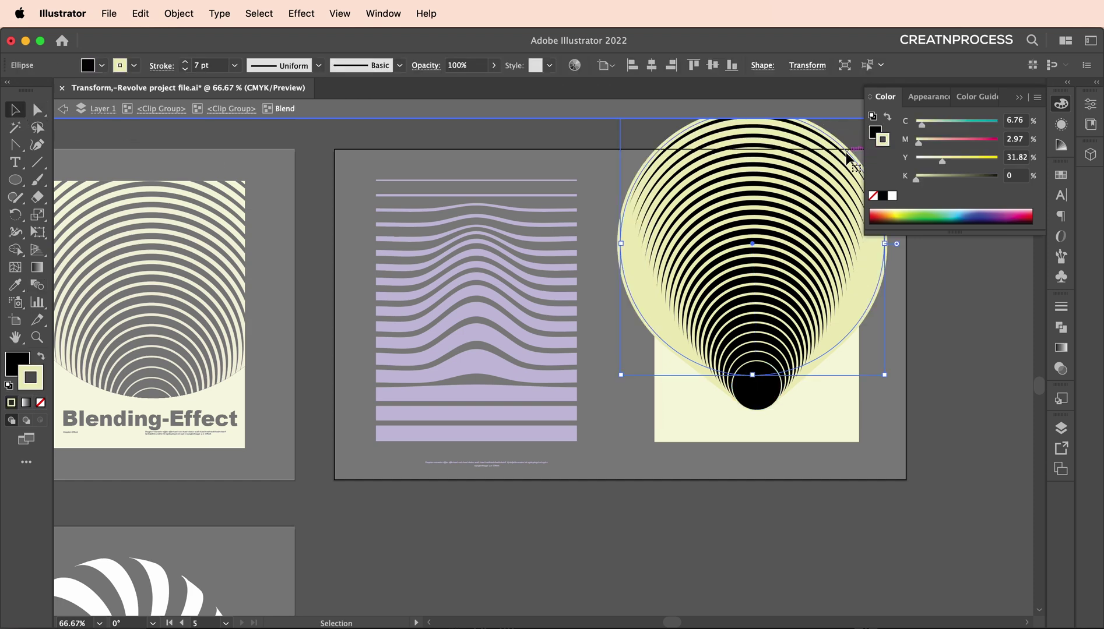
pyautogui.click(771, 408)
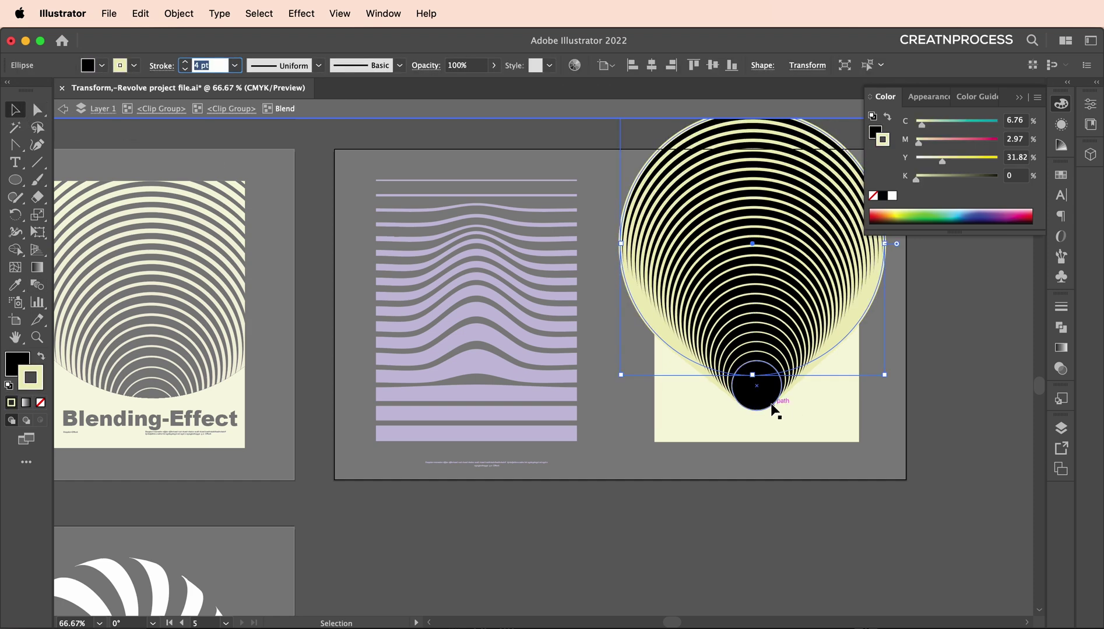
pyautogui.click(209, 66)
pyautogui.press('Down')
pyautogui.press('Down')
pyautogui.press('Down')
pyautogui.press('Down')
pyautogui.press('Up')
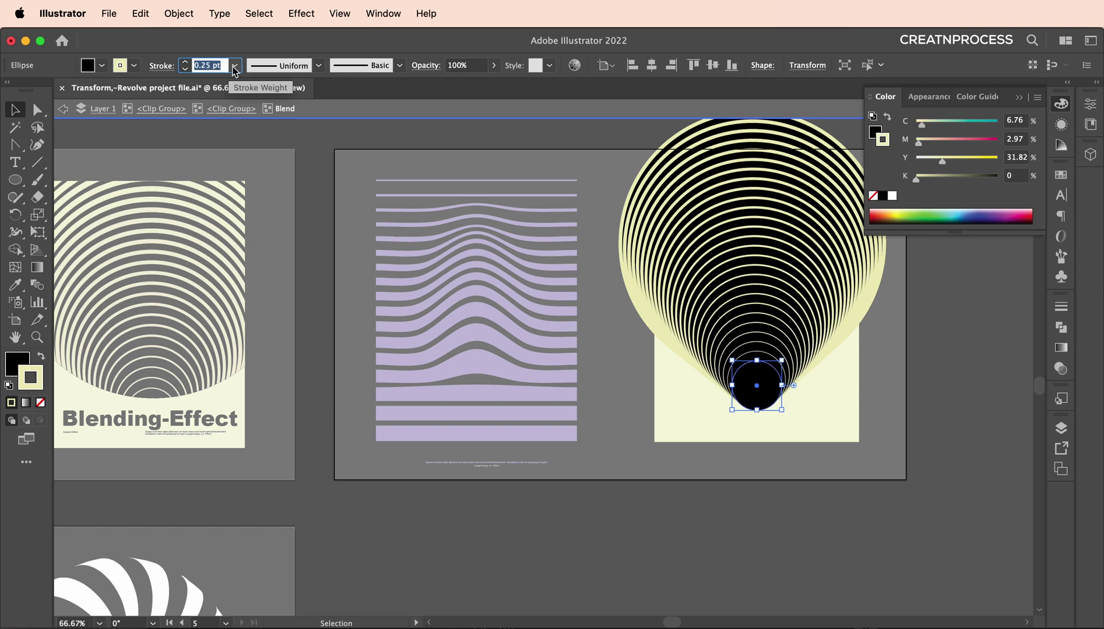
pyautogui.click(235, 66)
pyautogui.click(248, 83)
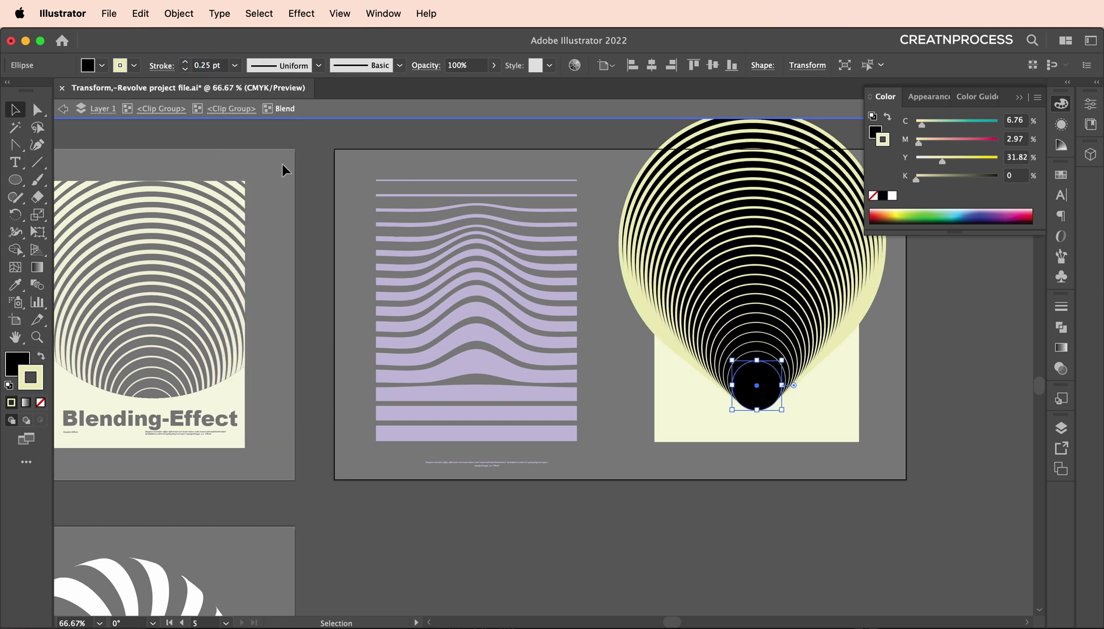
pyautogui.doubleClick(315, 163)
# Shift the circle blend slightly right inside the clip group so it lines up with the clipping circle's centre
pyautogui.click(768, 309)
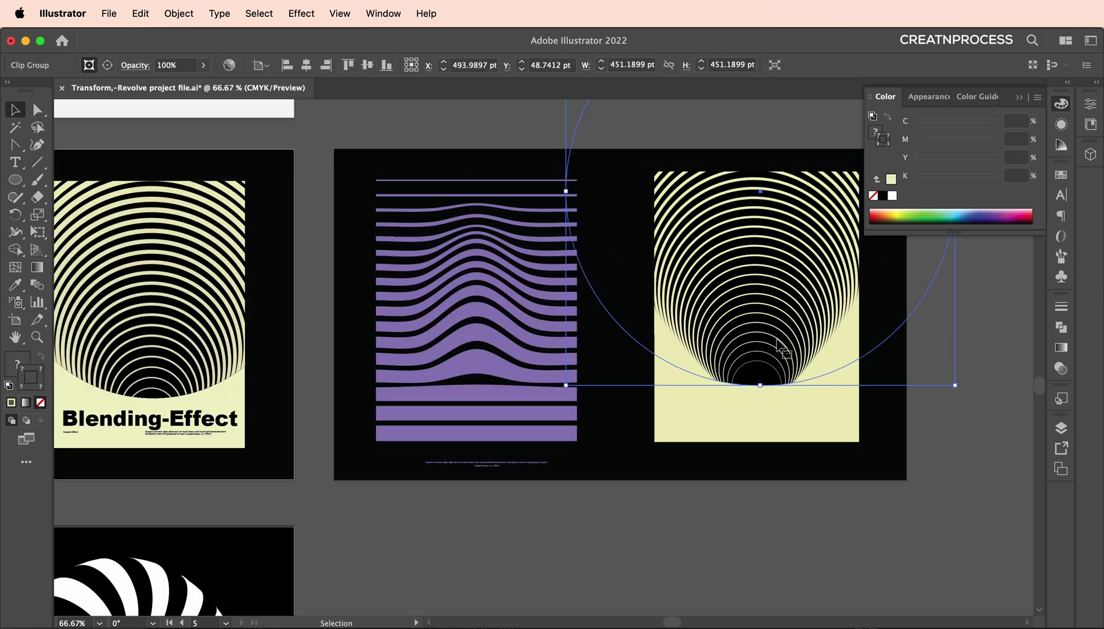
pyautogui.doubleClick(777, 340)
pyautogui.moveTo(775, 335); pyautogui.dragTo(774, 344)
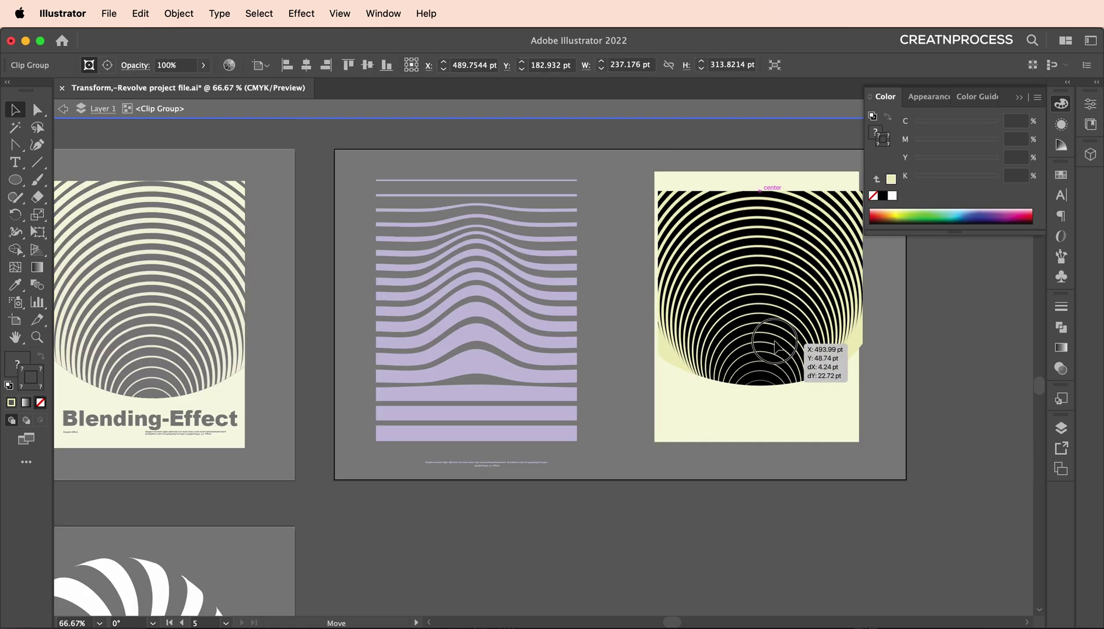
pyautogui.moveTo(766, 300); pyautogui.dragTo(770, 320)
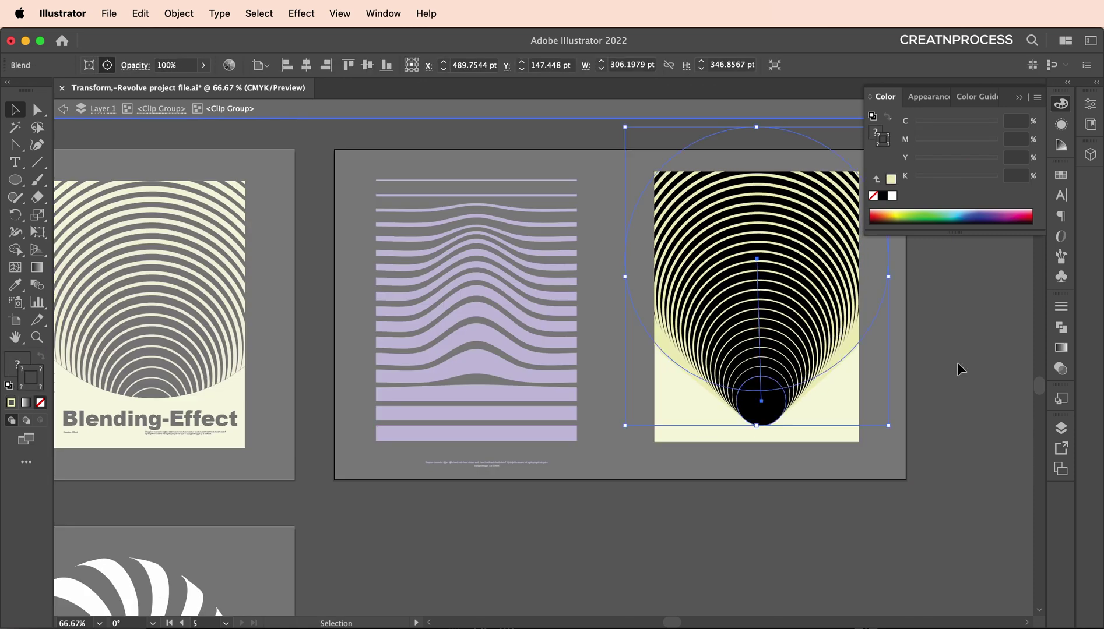
pyautogui.doubleClick(963, 367)
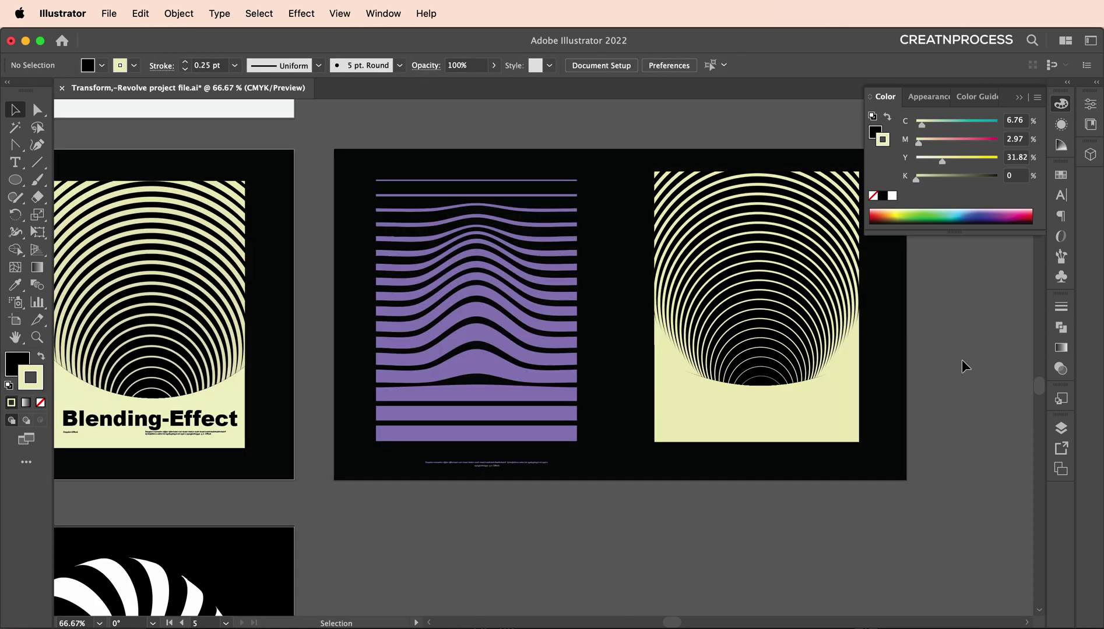
# Move the large clipping circle slightly down inside the clip group to reveal more of the blend's lower end
pyautogui.click(777, 387)
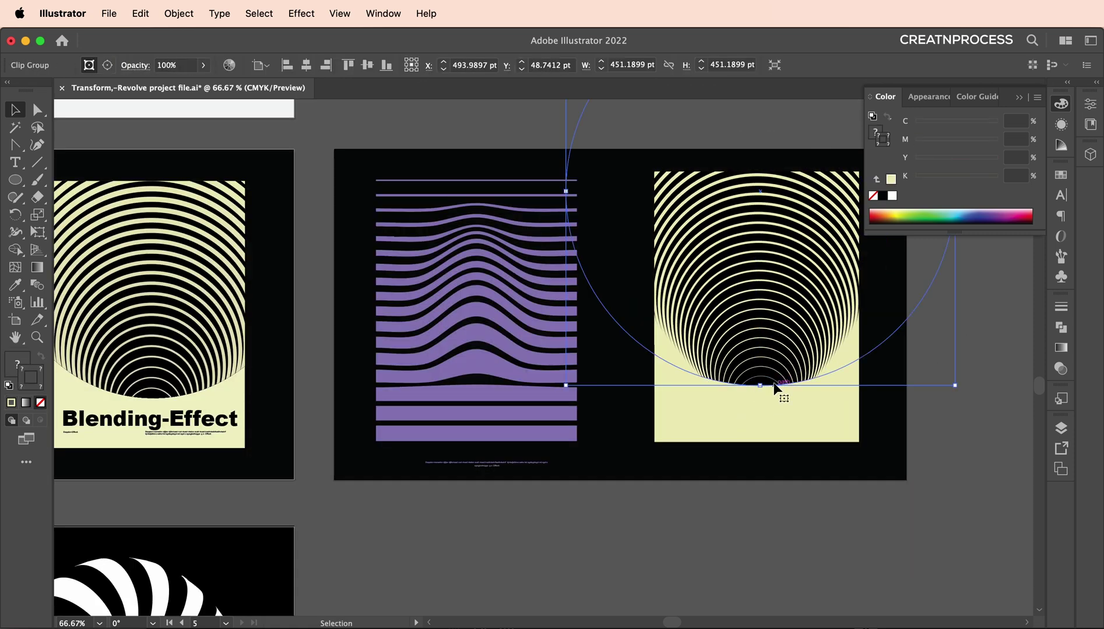
pyautogui.doubleClick(788, 387)
pyautogui.moveTo(800, 387); pyautogui.dragTo(796, 389)
pyautogui.doubleClick(916, 375)
# Copy the Blending-Effect title and its small captions from the reference poster to the new poster's cream area and arrange them in front
pyautogui.click(178, 443)
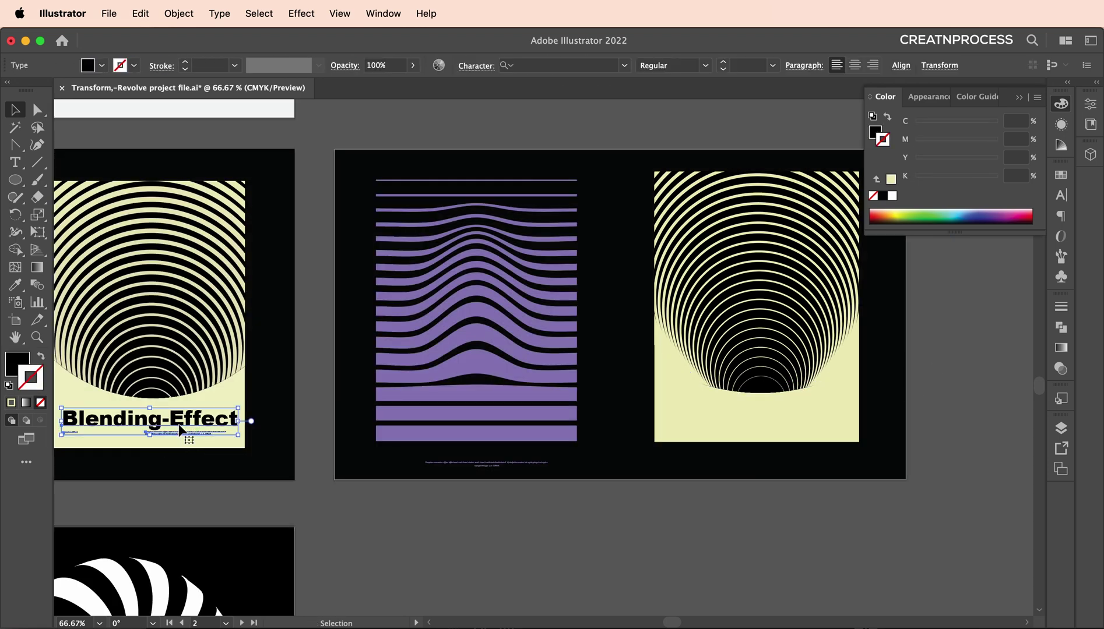
pyautogui.moveTo(178, 417); pyautogui.dragTo(799, 425)
pyautogui.rightClick(780, 419)
pyautogui.moveTo(816, 592)
pyautogui.click(700, 592)
pyautogui.click(921, 415)
pyautogui.scroll(-2, 852, 419)
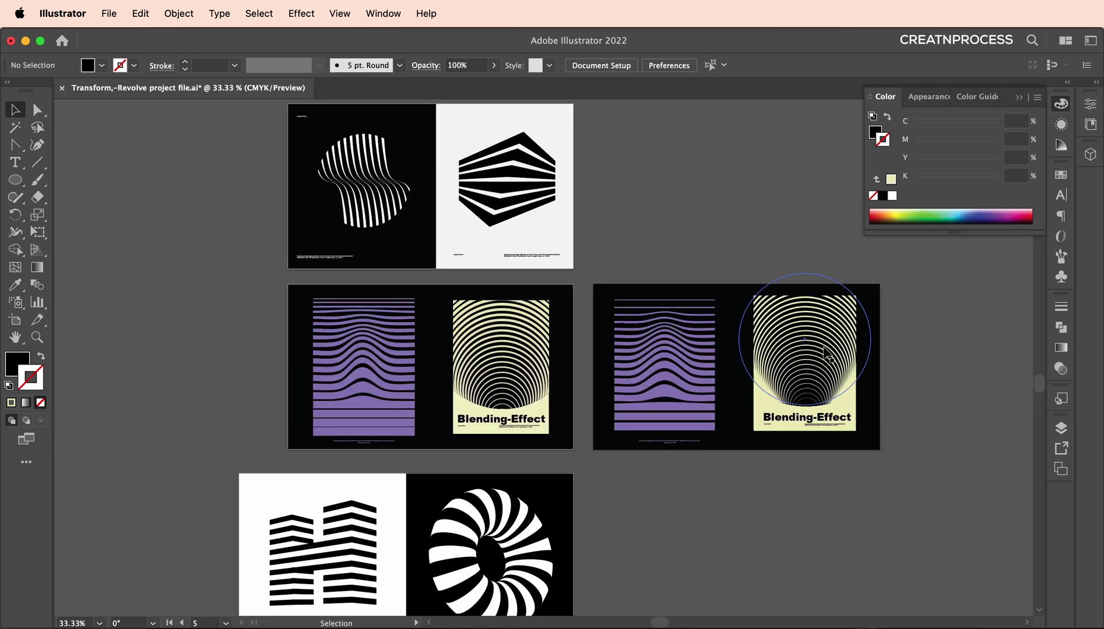
pyautogui.hscroll(2, 779, 365)
pyautogui.scroll(2, 648, 353)
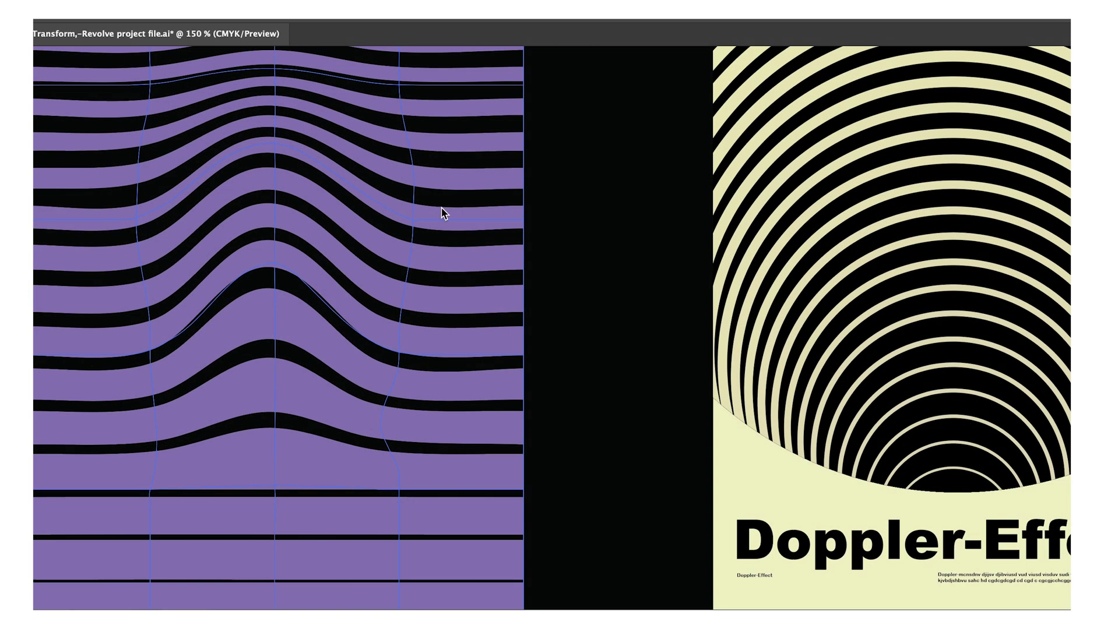
pyautogui.moveTo(444, 212); pyautogui.dragTo(502, 278)
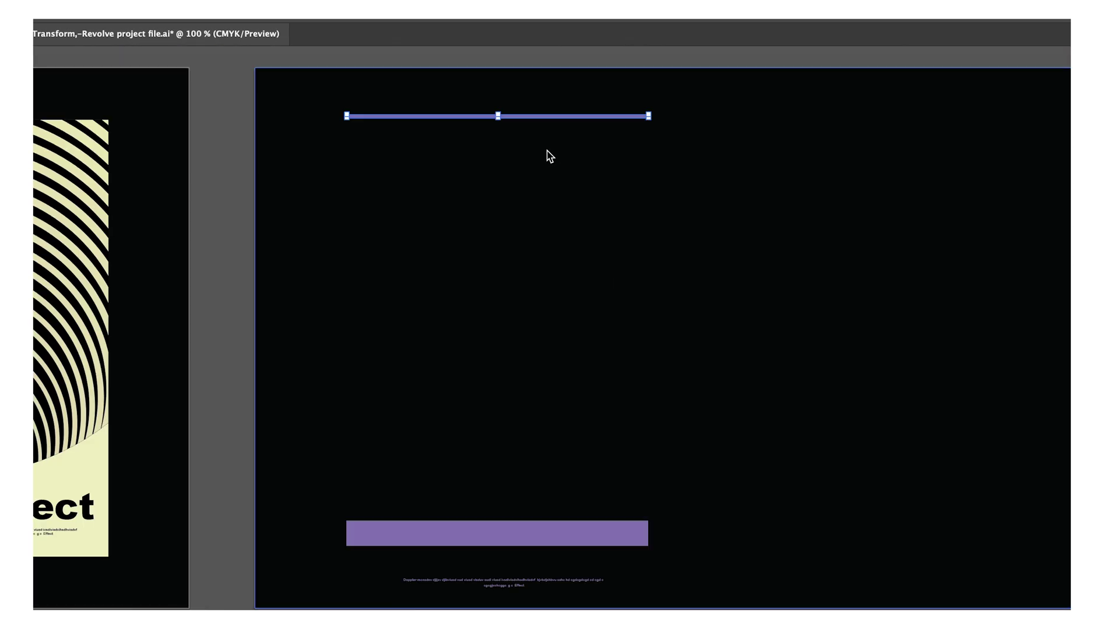
# Blend the thin purple line with the thick bar below it using Specified Steps spacing of 18
pyautogui.press('super+alt+b')
pyautogui.press('w')
pyautogui.press('Return')
pyautogui.click(889, 165)
pyautogui.click(891, 192)
pyautogui.doubleClick(974, 163)
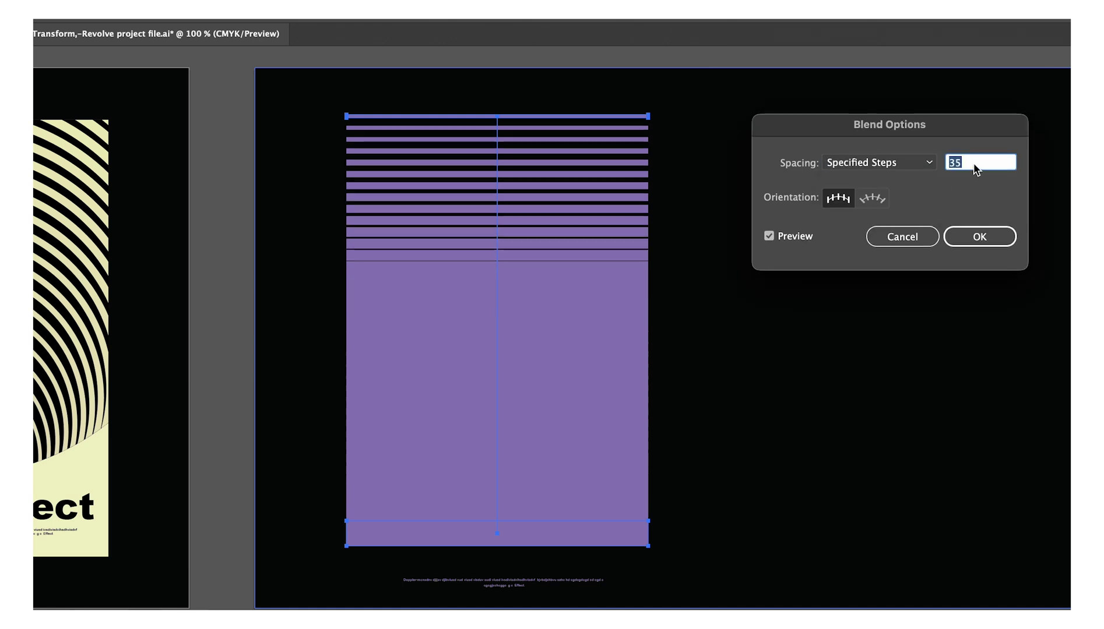
pyautogui.write('18')
pyautogui.press('Return')
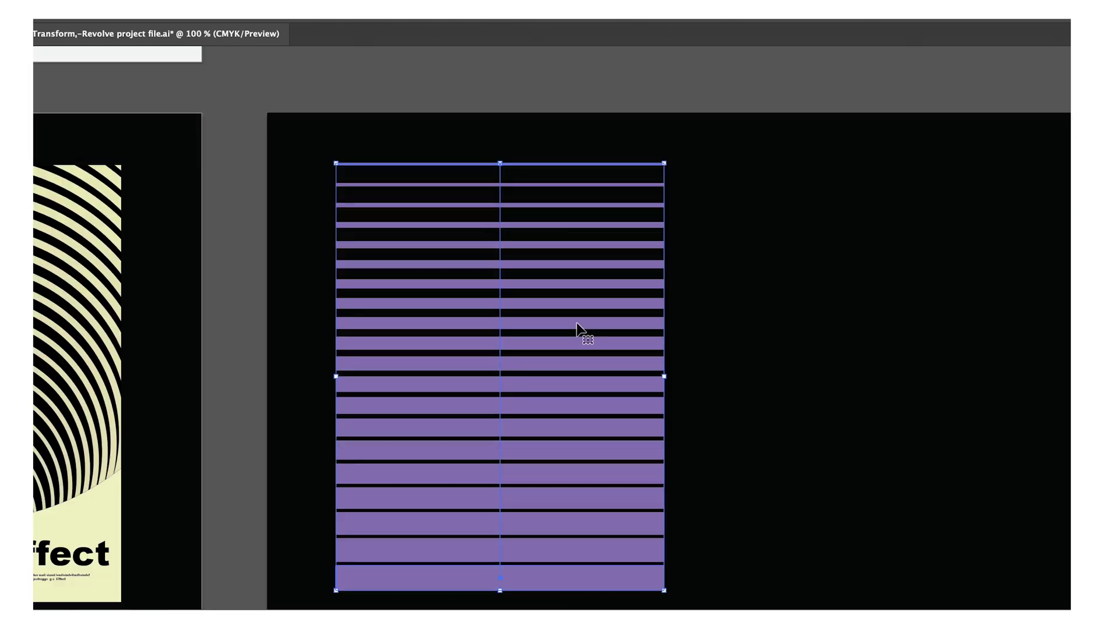
# Apply an envelope mesh with 5 rows and 4 columns to the purple stripe blend
pyautogui.press('super+alt+m')
pyautogui.press('Tab')
pyautogui.press('Return')
# Raise the middle mesh points of the purple stripes into a central wave and adjust the curve's side handles
pyautogui.press('a')
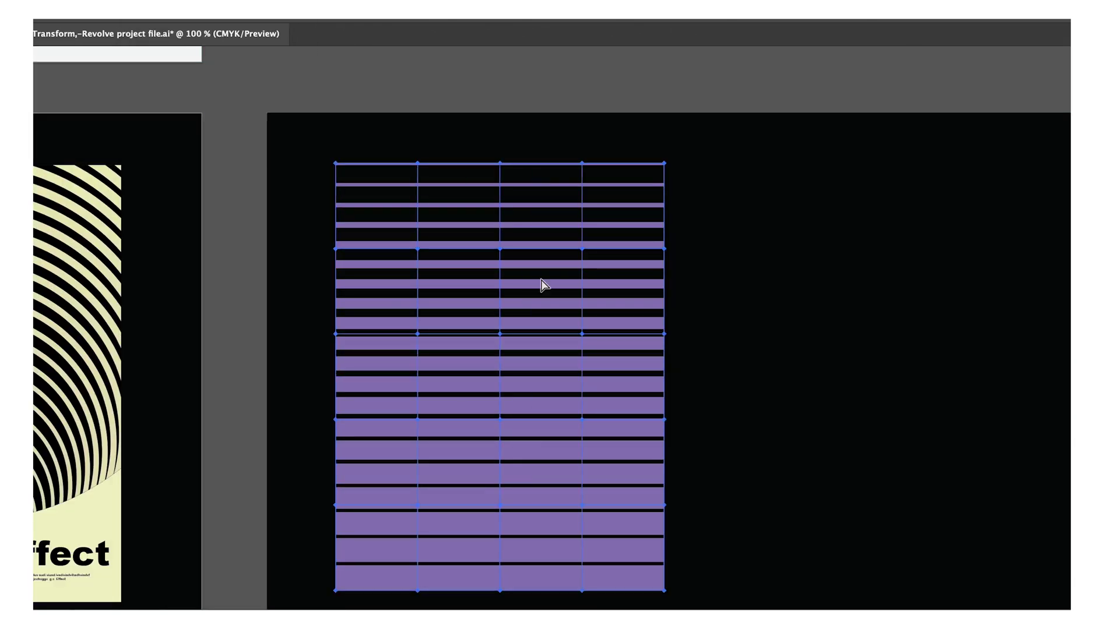
pyautogui.moveTo(499, 420); pyautogui.dragTo(499, 402)
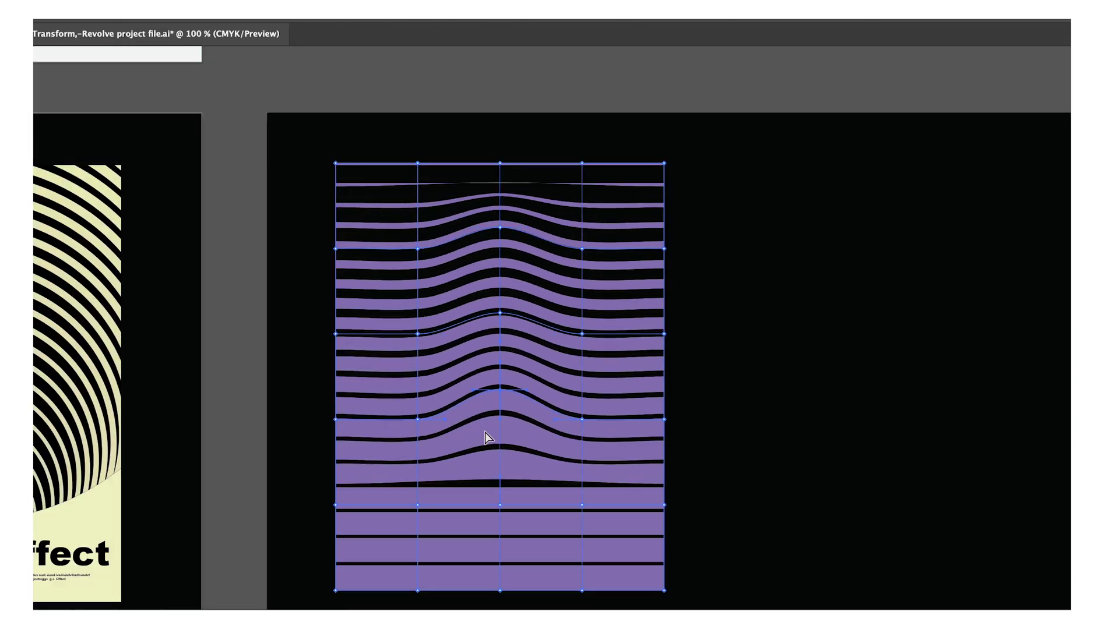
pyautogui.press('super+plus')
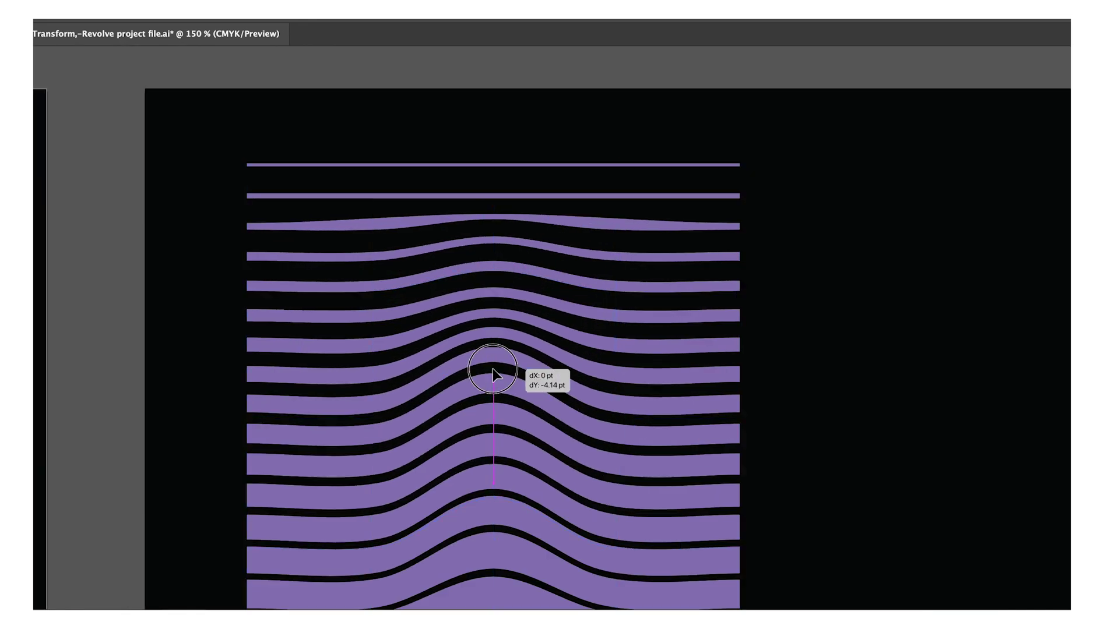
pyautogui.press('e')
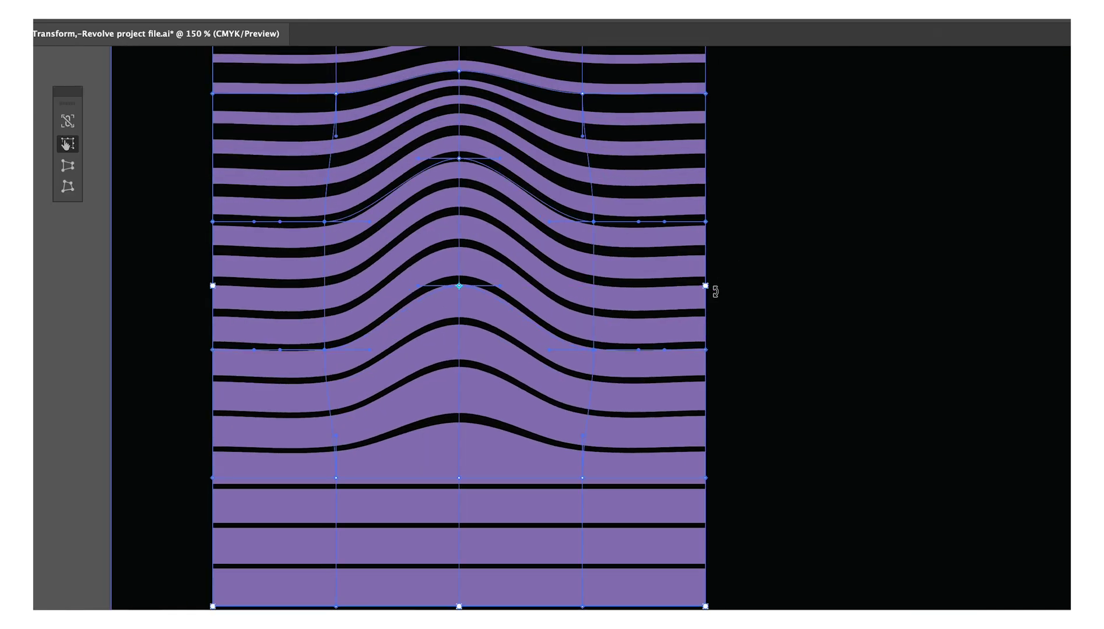
pyautogui.moveTo(708, 289); pyautogui.dragTo(734, 299)
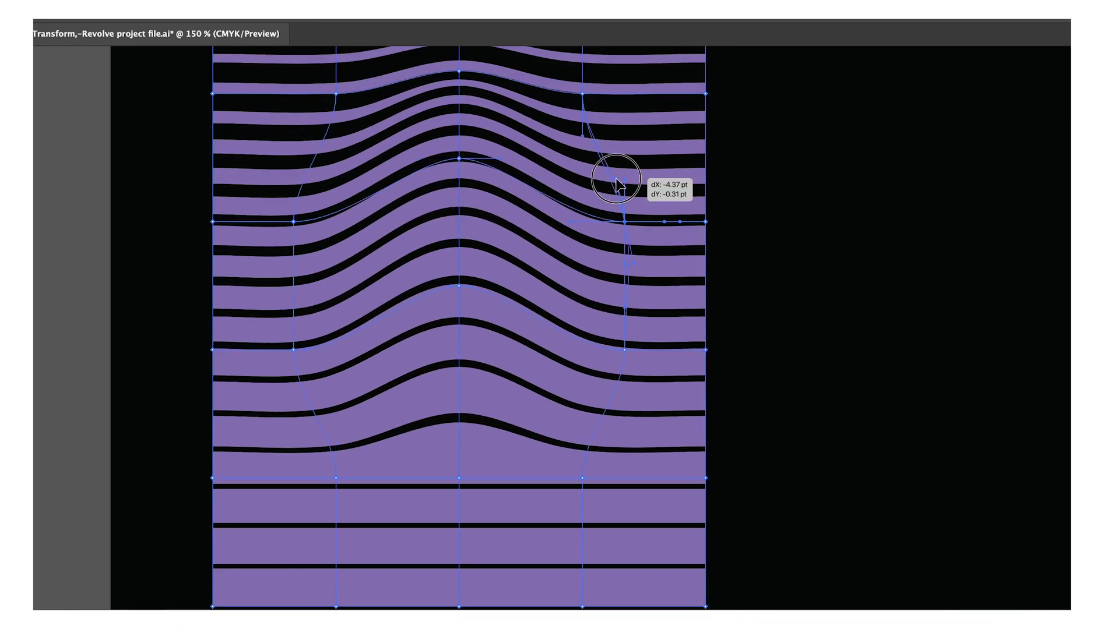